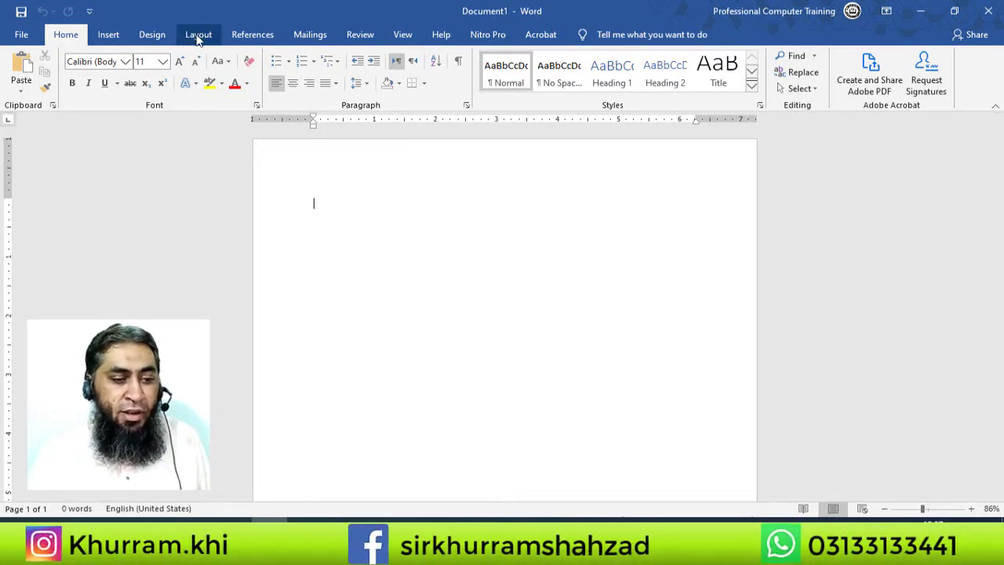
# Set the page to A4 size with Narrow 0.5-inch margins on all sides
pyautogui.click(197, 38)
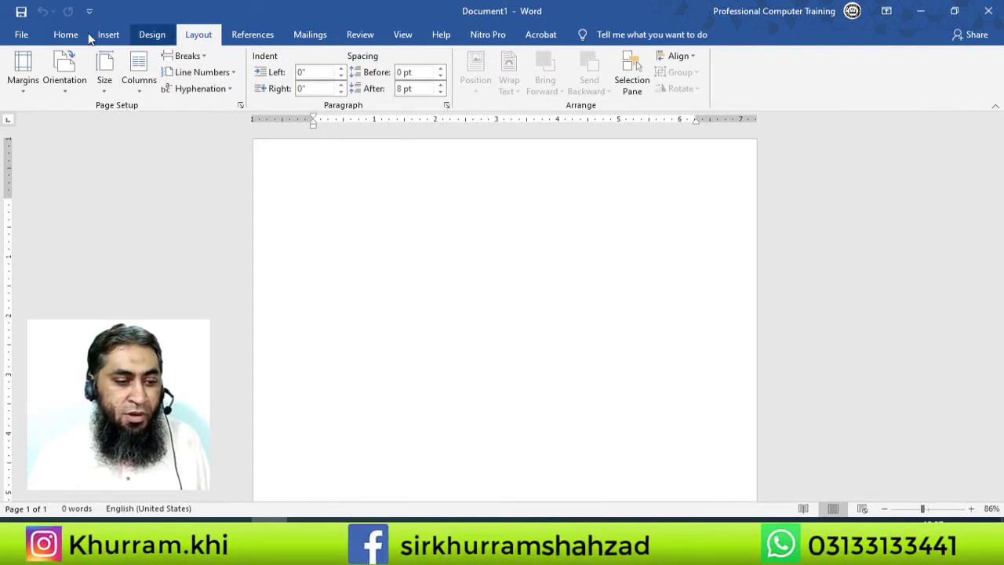
pyautogui.click(110, 89)
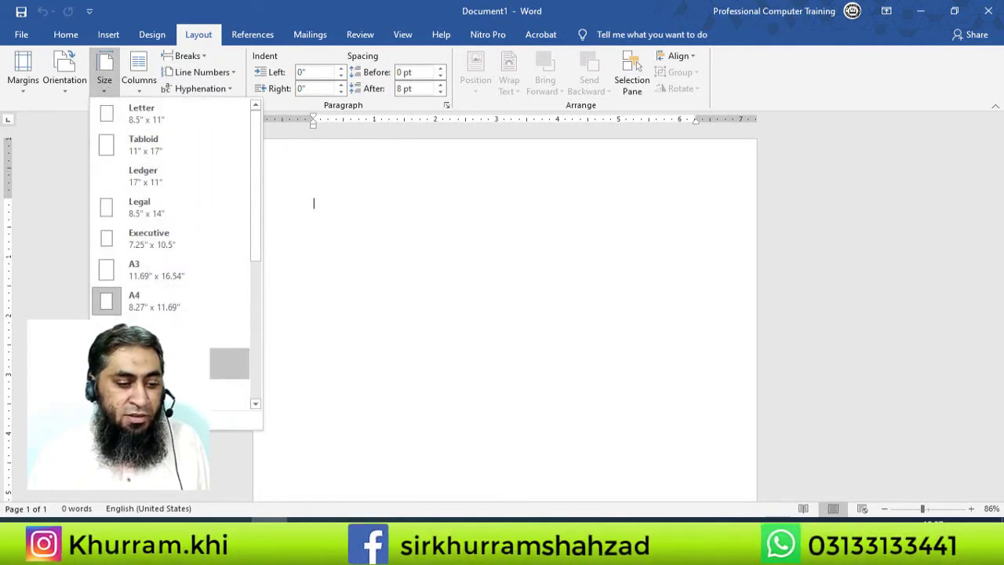
pyautogui.click(153, 276)
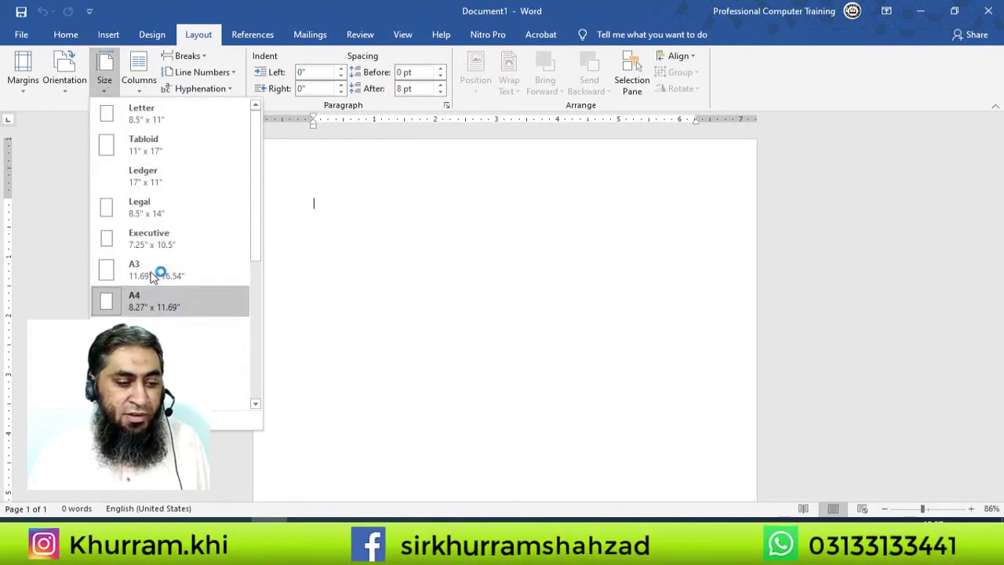
pyautogui.click(168, 116)
pyautogui.click(105, 88)
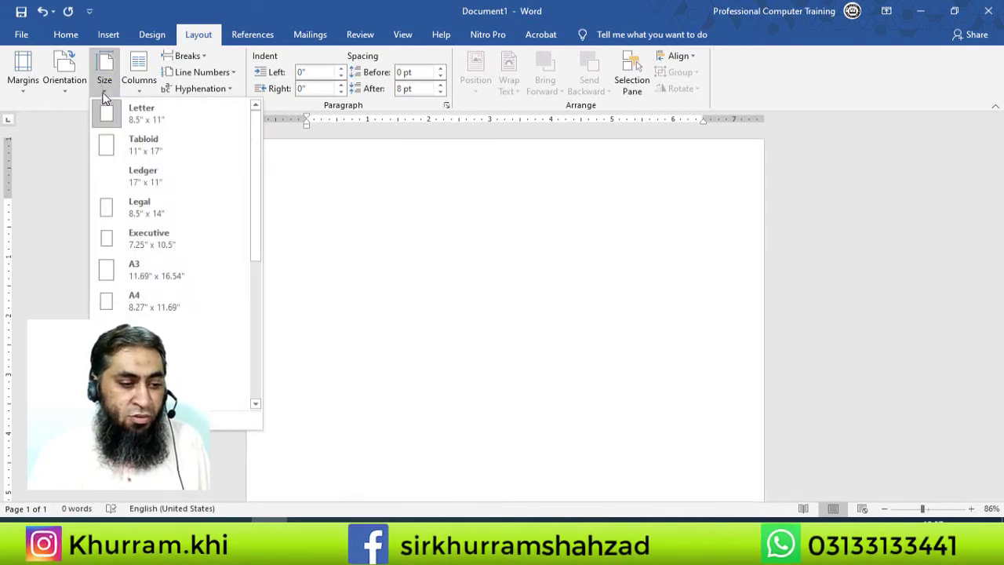
pyautogui.click(153, 305)
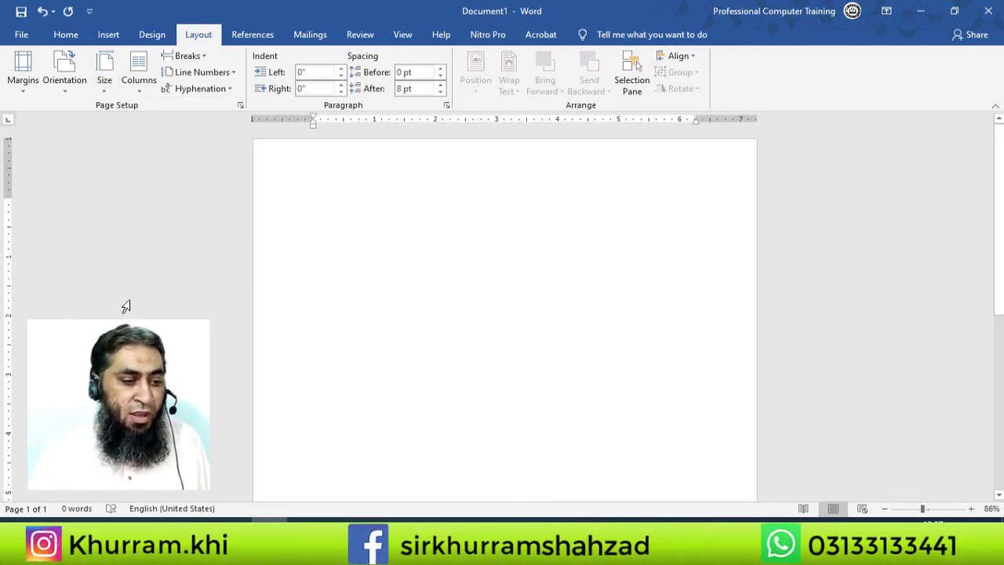
pyautogui.click(22, 91)
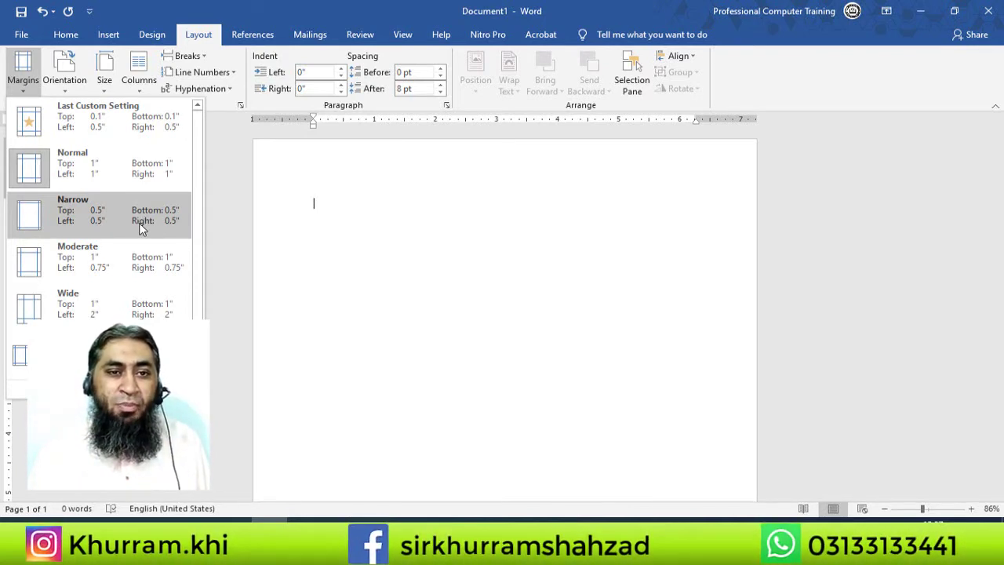
pyautogui.click(139, 228)
pyautogui.click(335, 194)
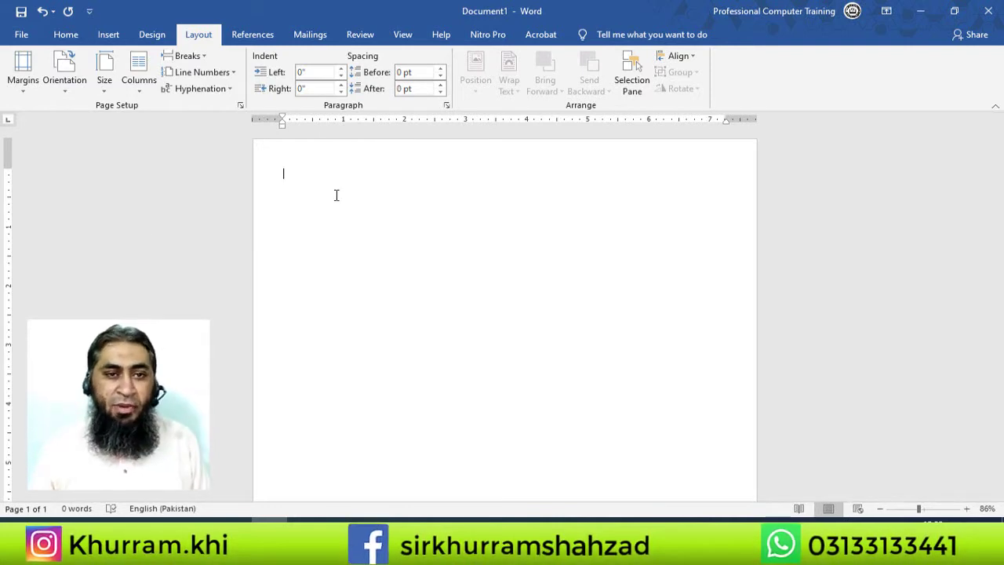
# Type 'Professional Computer Training Institute' and make it centred, bold and enlarged to 28 pt
pyautogui.write('Pr')
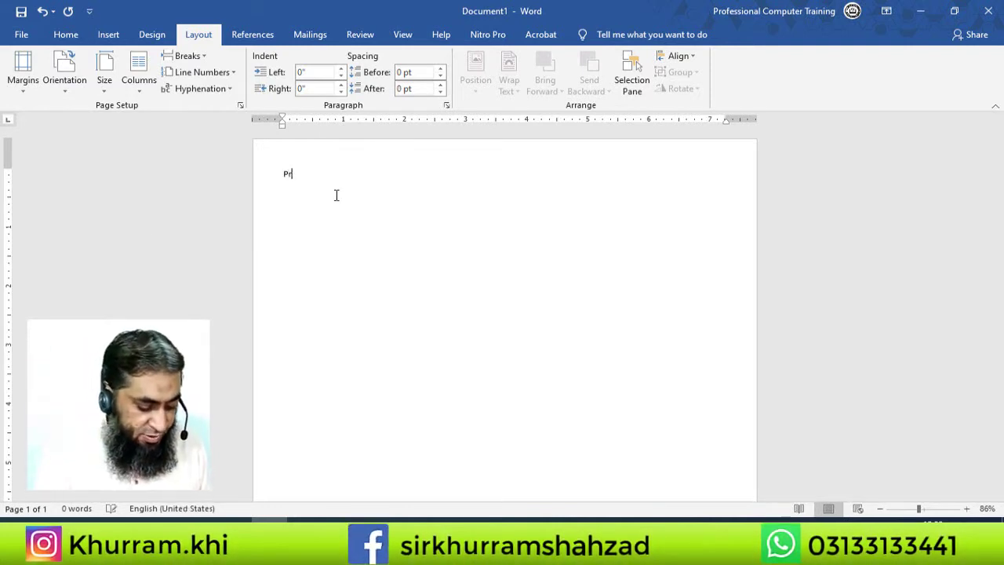
pyautogui.write('ofessional')
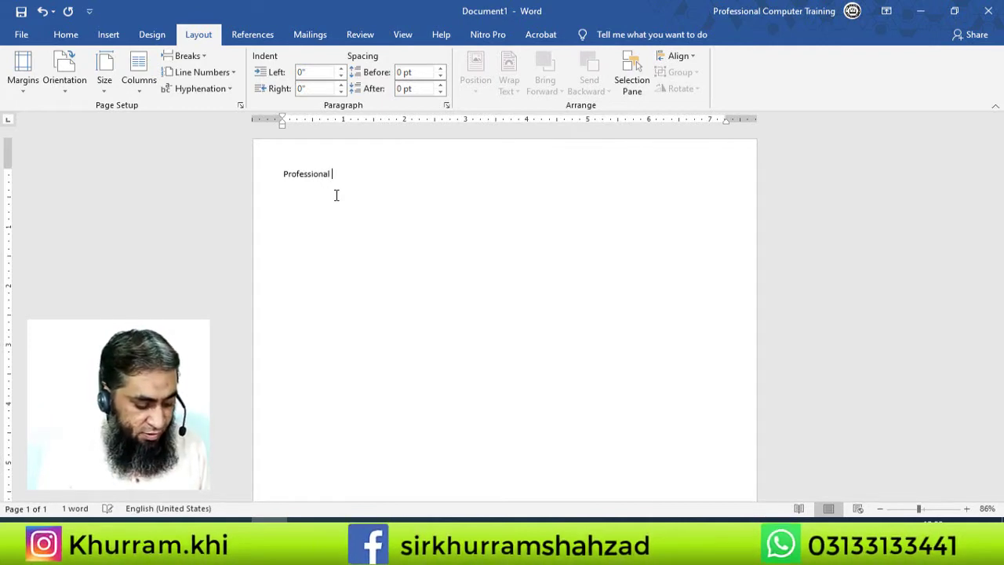
pyautogui.write(' Co')
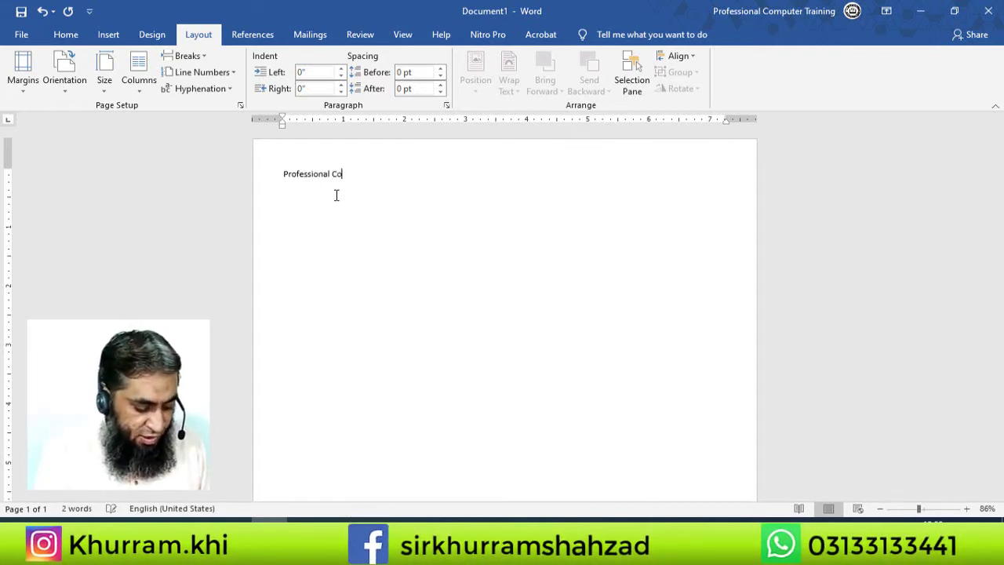
pyautogui.write('mputer Tra')
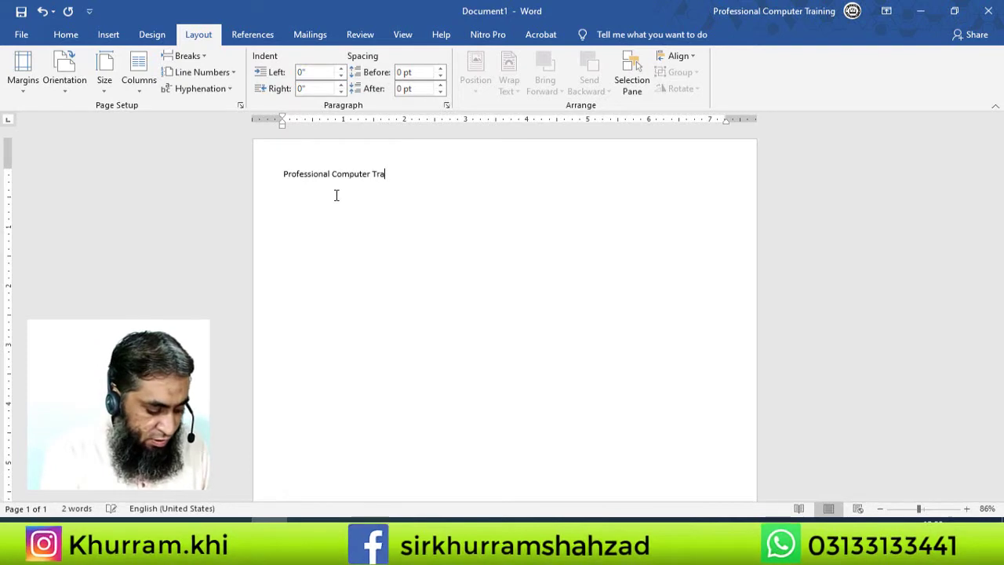
pyautogui.write('ining Inst')
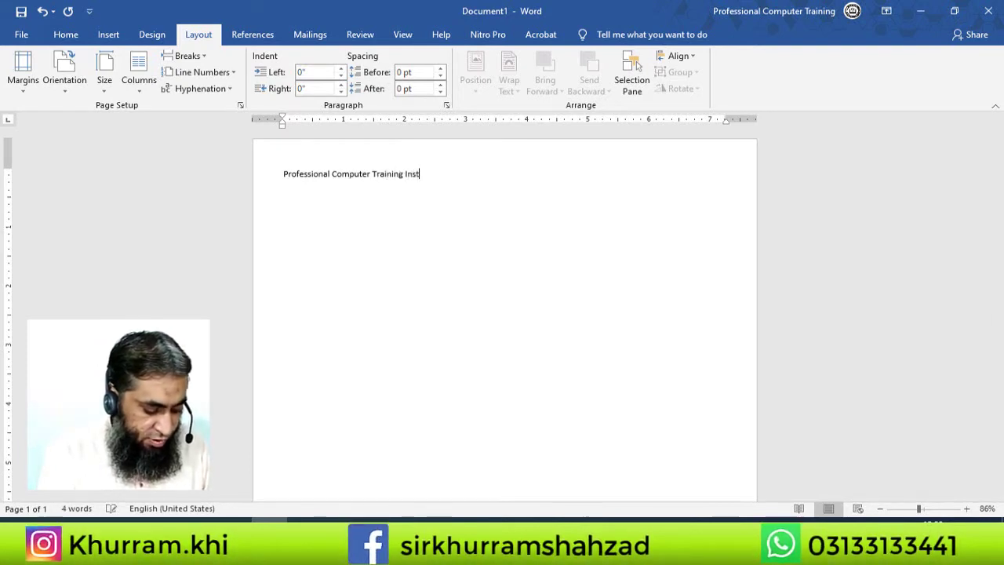
pyautogui.write('itute')
pyautogui.hotkey('ctrl', 'a')
pyautogui.click(65, 34)
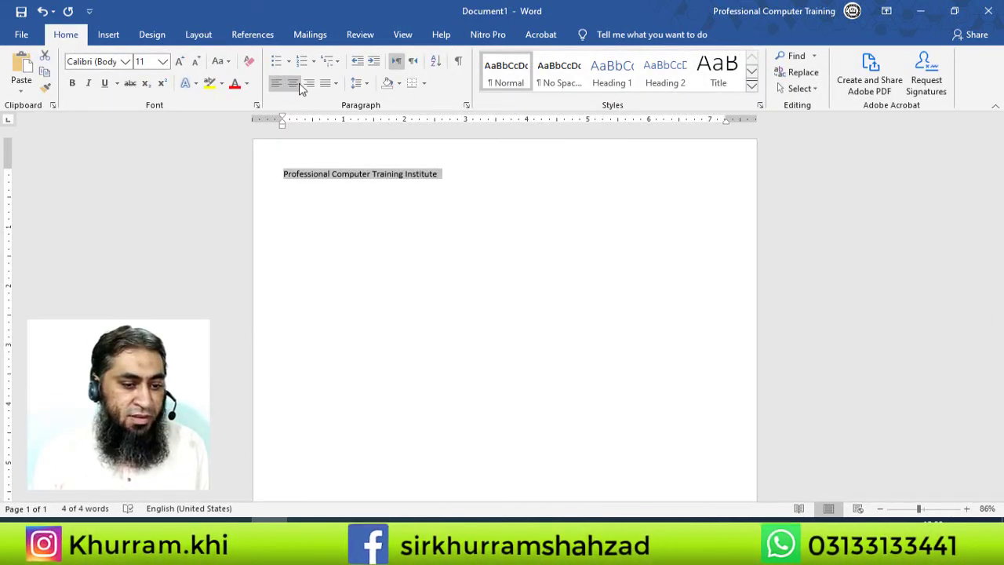
pyautogui.click(297, 85)
pyautogui.click(72, 83)
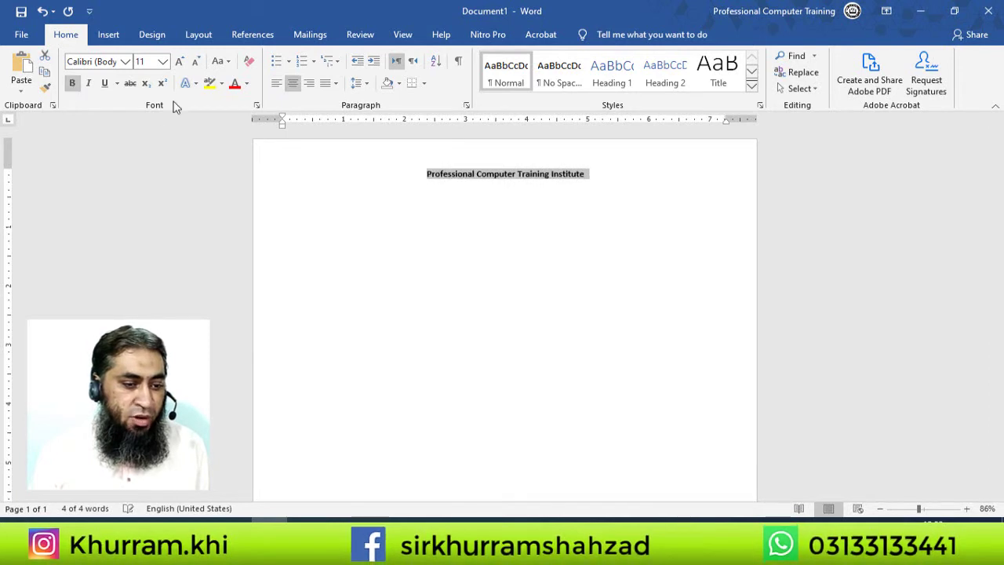
pyautogui.click(180, 61)
pyautogui.click(181, 61)
pyautogui.click(180, 61)
pyautogui.click(181, 62)
pyautogui.click(180, 61)
pyautogui.click(180, 61)
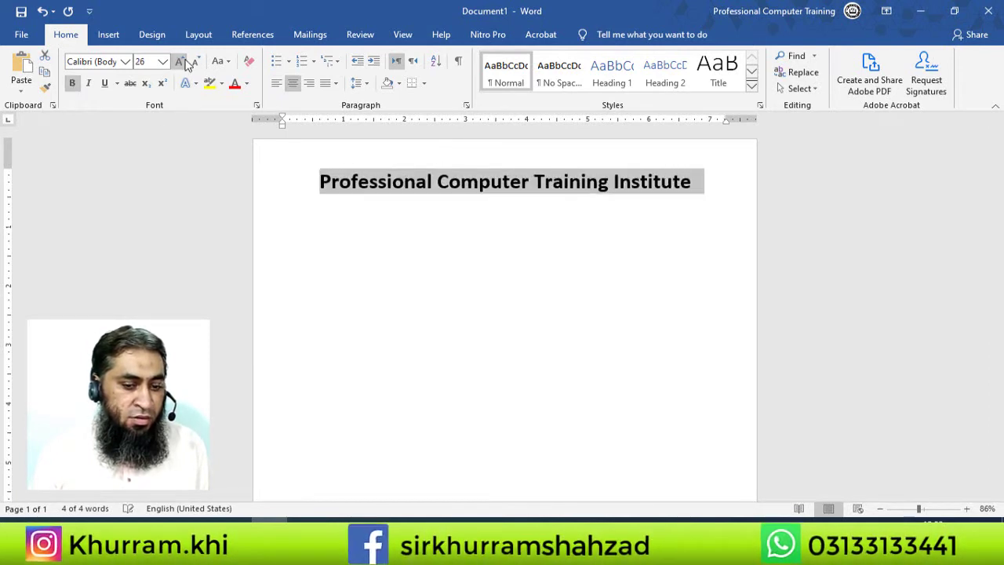
pyautogui.click(181, 62)
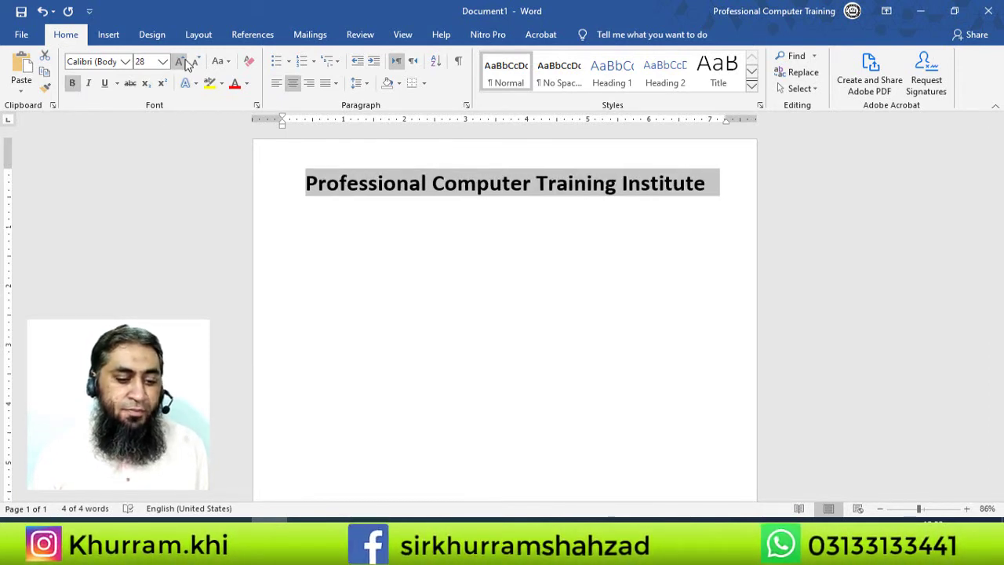
# Start a new non-bold line below the heading
pyautogui.click(444, 201)
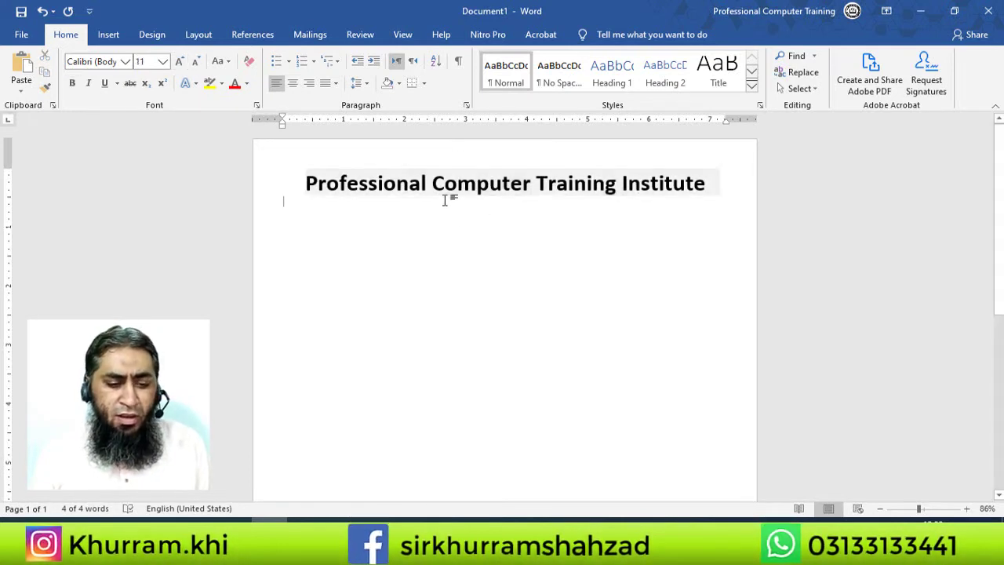
pyautogui.click(713, 185)
pyautogui.press('Return')
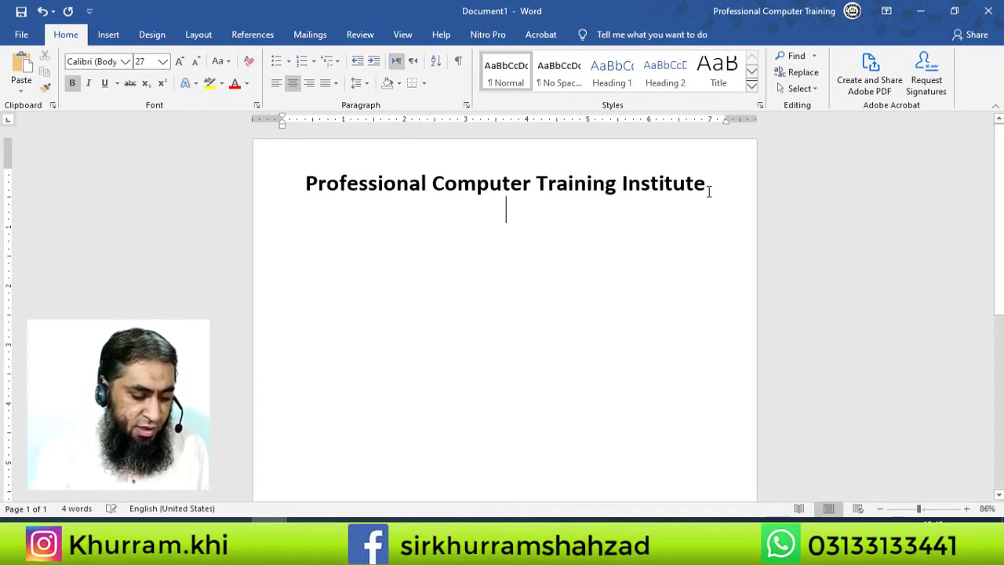
pyautogui.hotkey('ctrl', 'b')
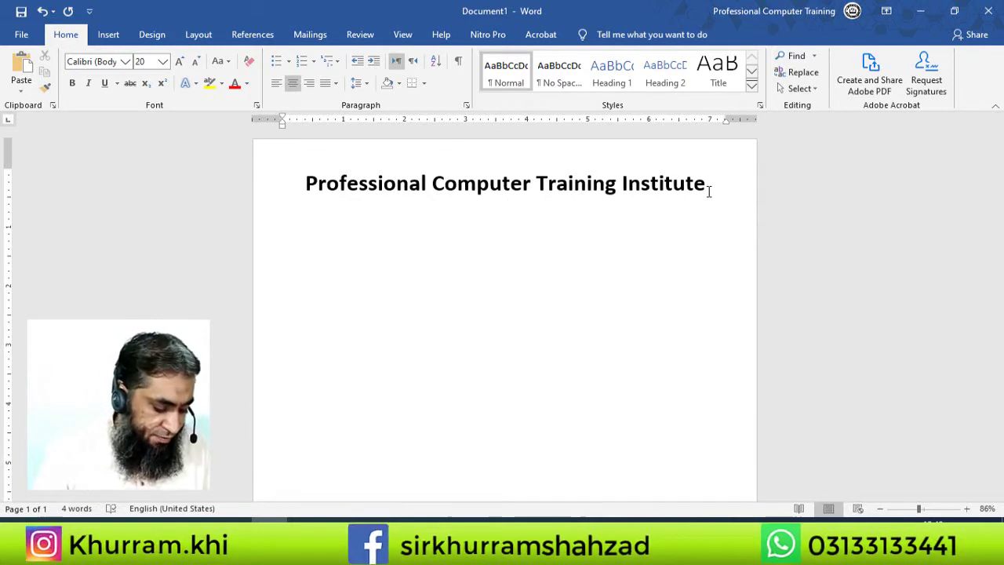
pyautogui.write('Flat No.23, Block-O, KDA Flats Surjani Town Karachi')
pyautogui.press('Return')
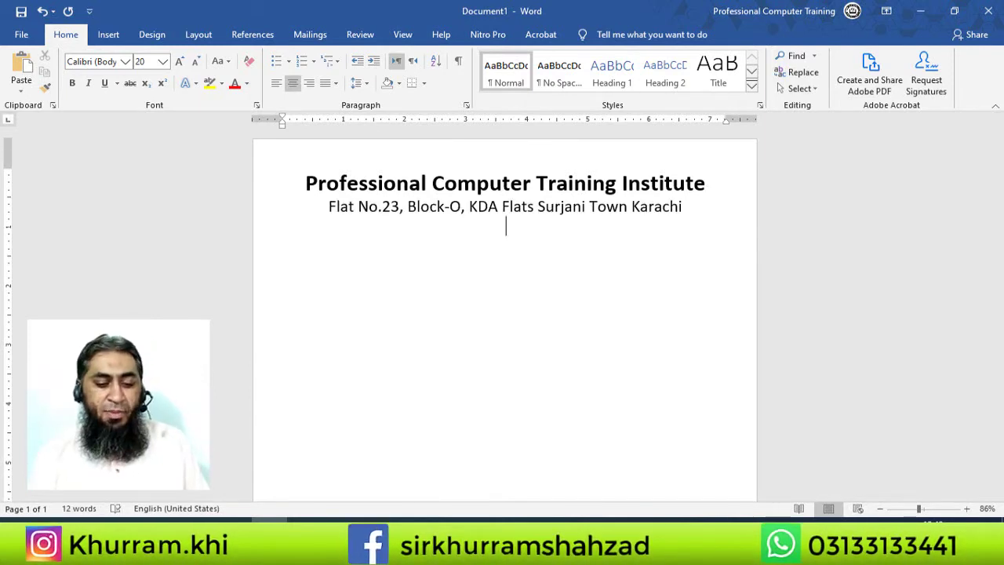
pyautogui.write('R')
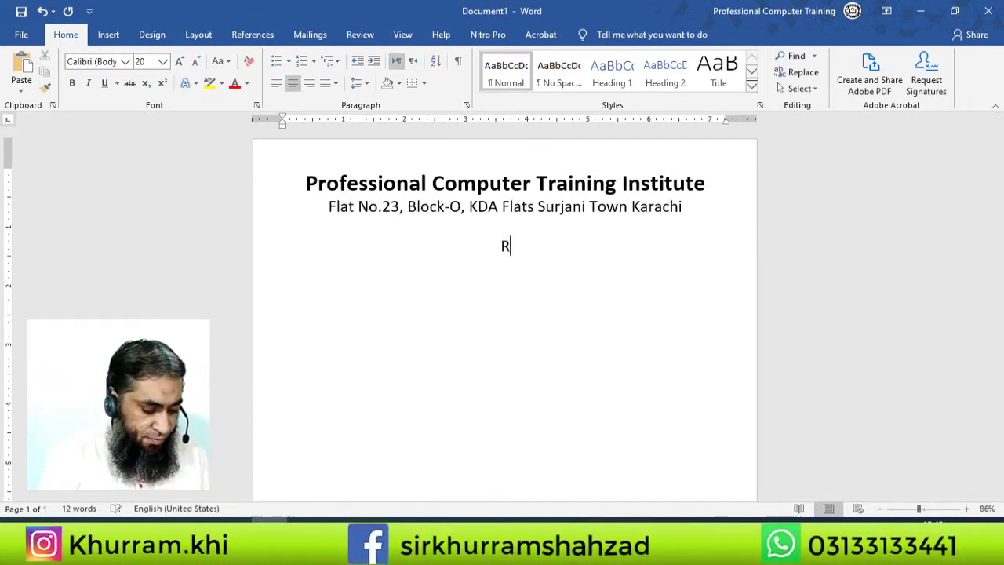
pyautogui.write('EGISTRATION FORM')
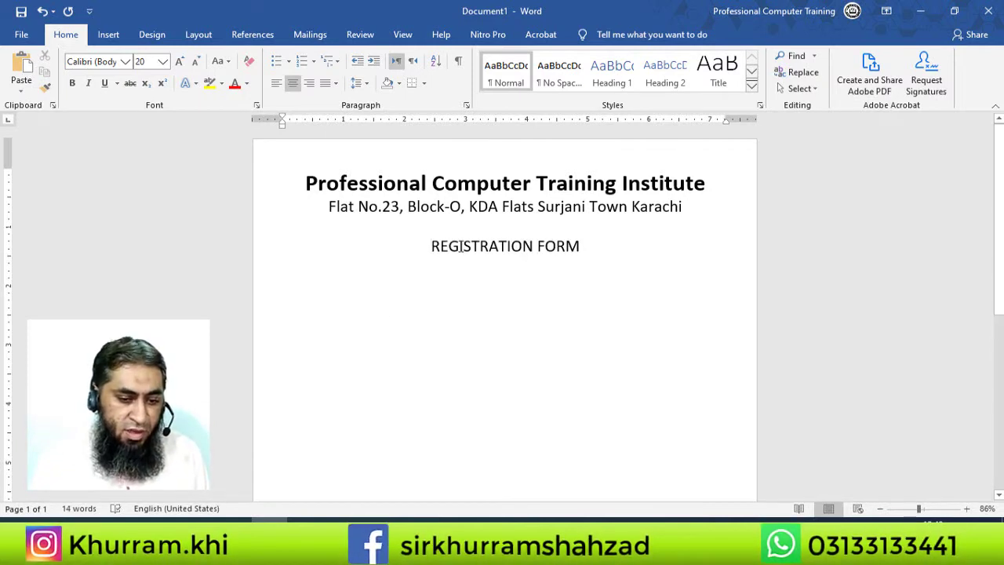
pyautogui.moveTo(429, 247); pyautogui.dragTo(592, 244)
pyautogui.click(73, 84)
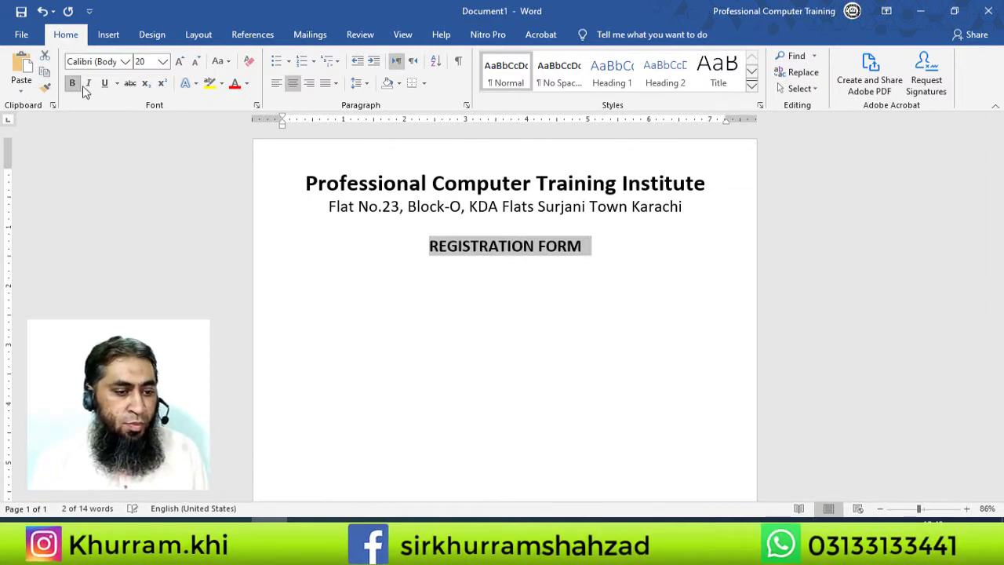
pyautogui.click(180, 62)
pyautogui.click(179, 61)
pyautogui.click(180, 62)
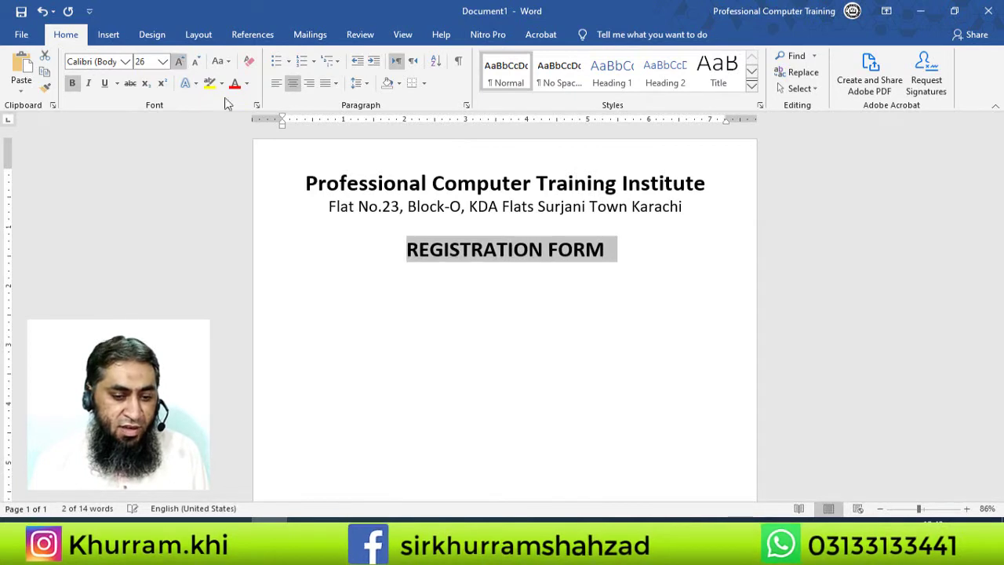
pyautogui.click(109, 86)
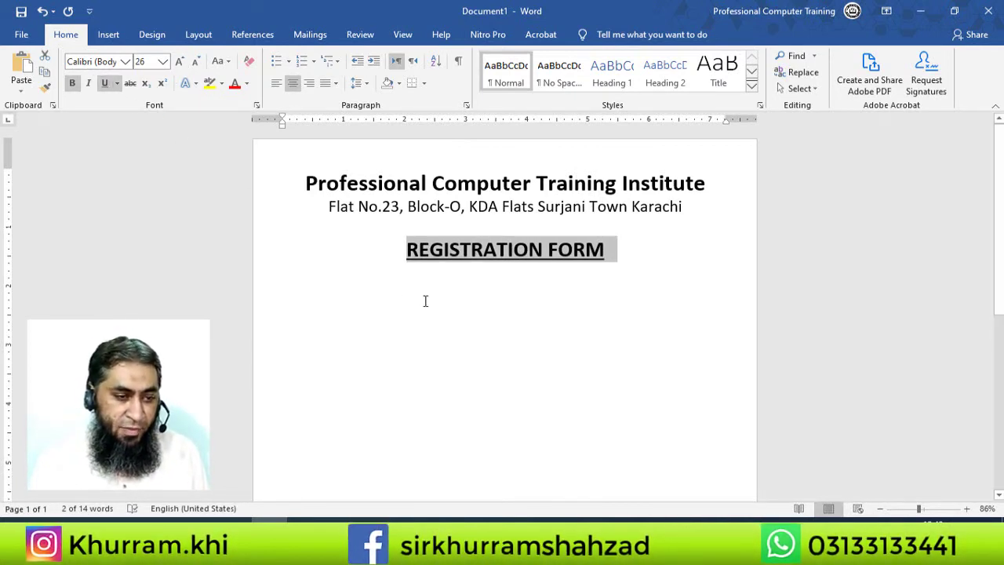
# Shrink the blank line above the title and move to a line below it
pyautogui.click(460, 231)
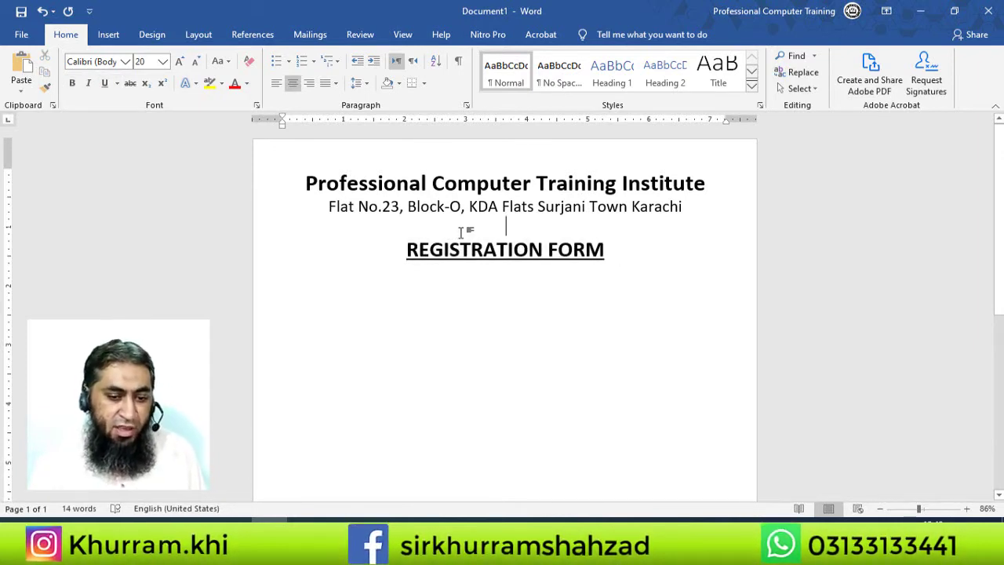
pyautogui.click(366, 82)
pyautogui.click(557, 228)
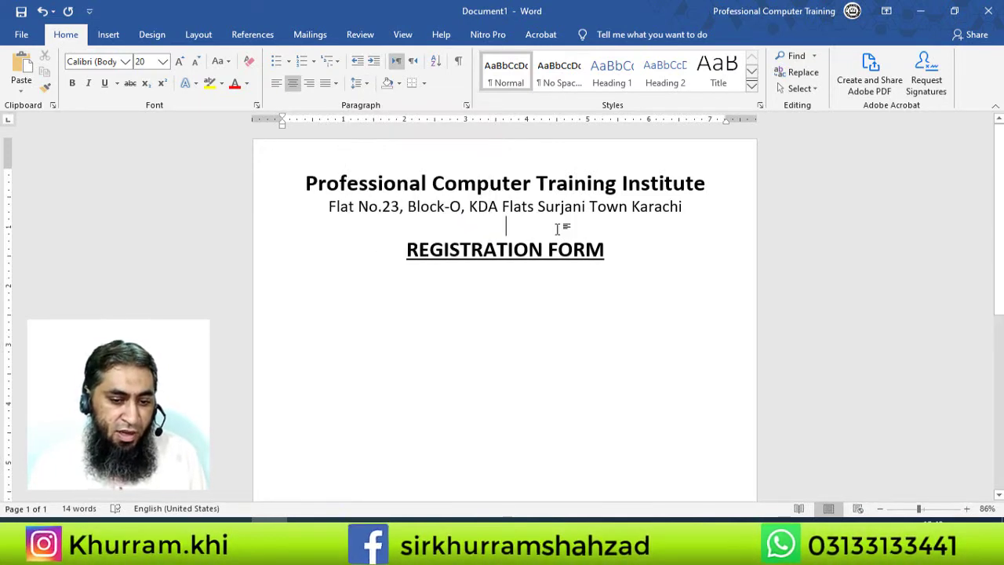
pyautogui.click(194, 62)
pyautogui.click(195, 61)
pyautogui.click(195, 62)
pyautogui.click(195, 62)
pyautogui.click(194, 62)
pyautogui.click(194, 62)
pyautogui.click(194, 62)
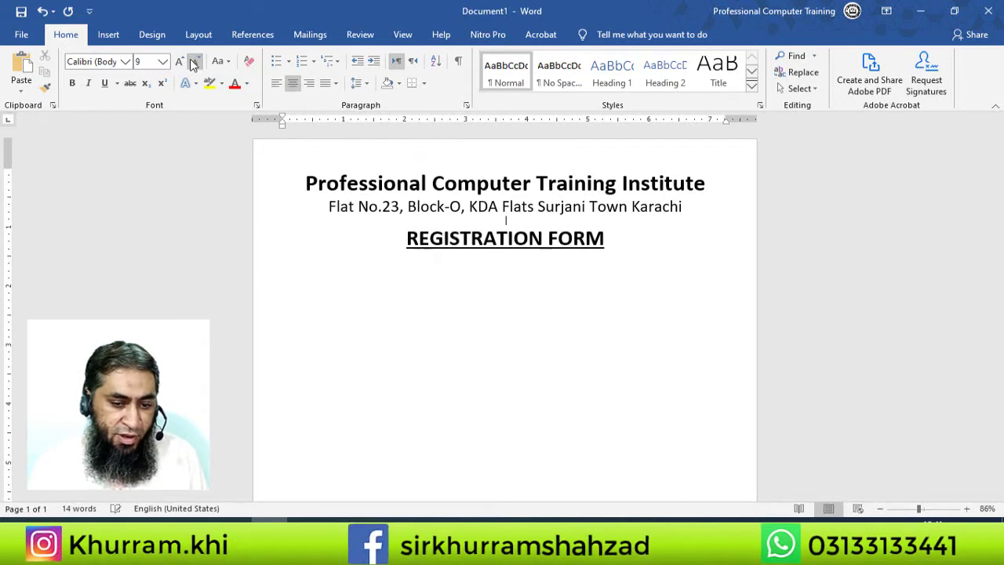
pyautogui.click(194, 62)
pyautogui.click(194, 62)
pyautogui.click(194, 62)
pyautogui.click(195, 62)
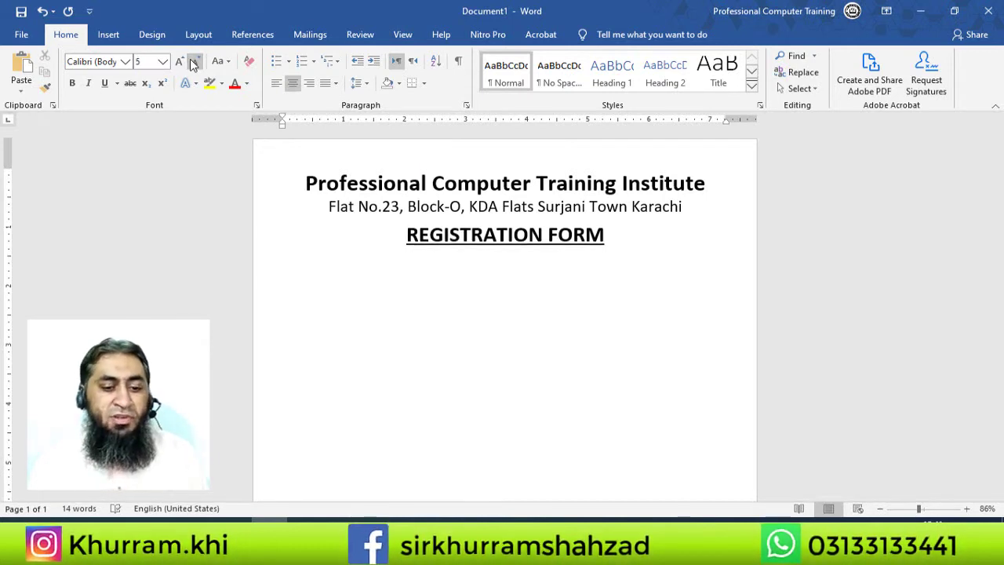
pyautogui.click(572, 264)
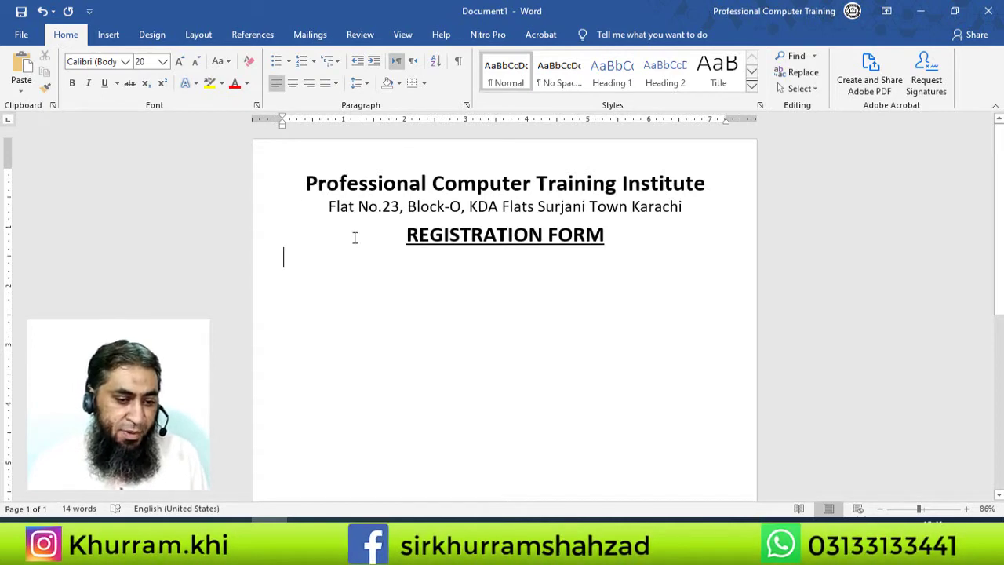
# Insert the pct logo picture from Data (E:) > PCT DATA, shrunk and placed left of the title
pyautogui.click(110, 34)
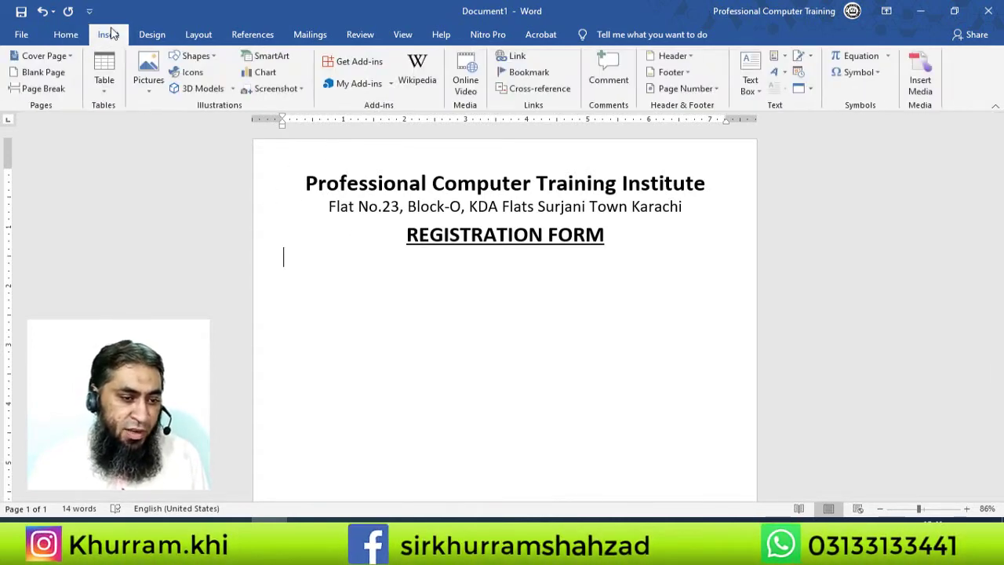
pyautogui.click(147, 69)
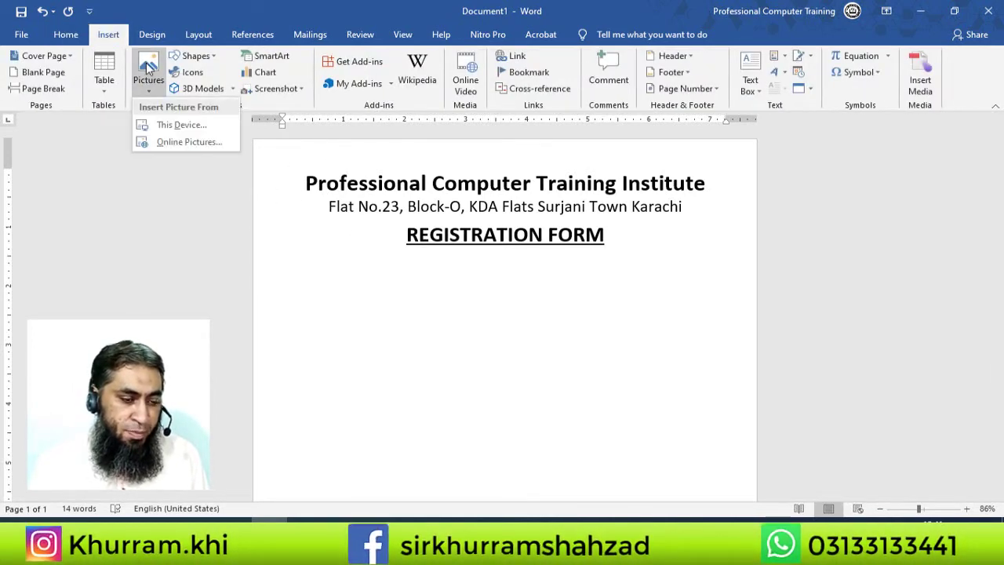
pyautogui.click(179, 125)
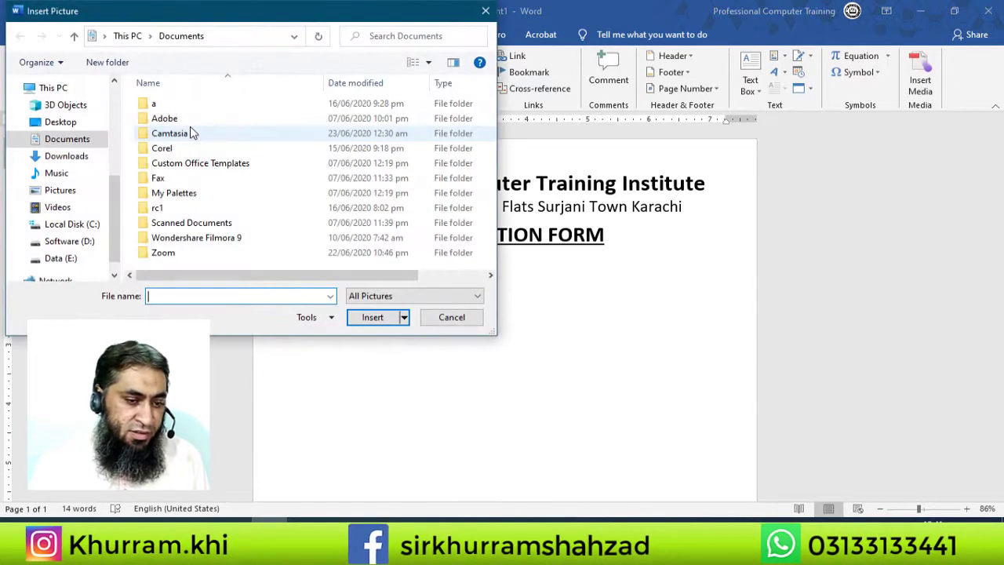
pyautogui.click(69, 258)
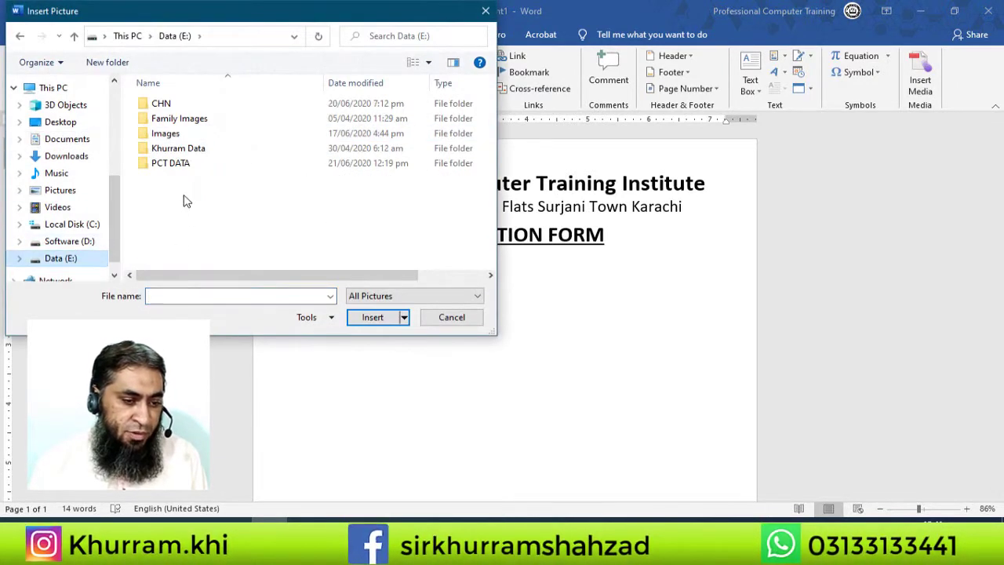
pyautogui.click(179, 166)
pyautogui.doubleClick(179, 164)
pyautogui.doubleClick(347, 235)
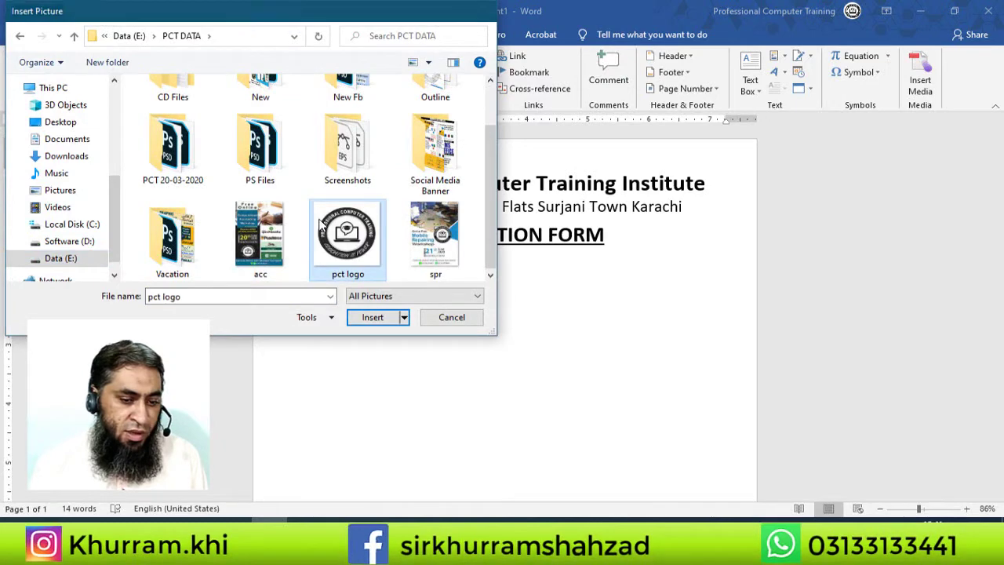
pyautogui.moveTo(727, 226)
pyautogui.mouseDown()
pyautogui.moveTo(486, 298)
pyautogui.moveTo(344, 140)
pyautogui.mouseUp()
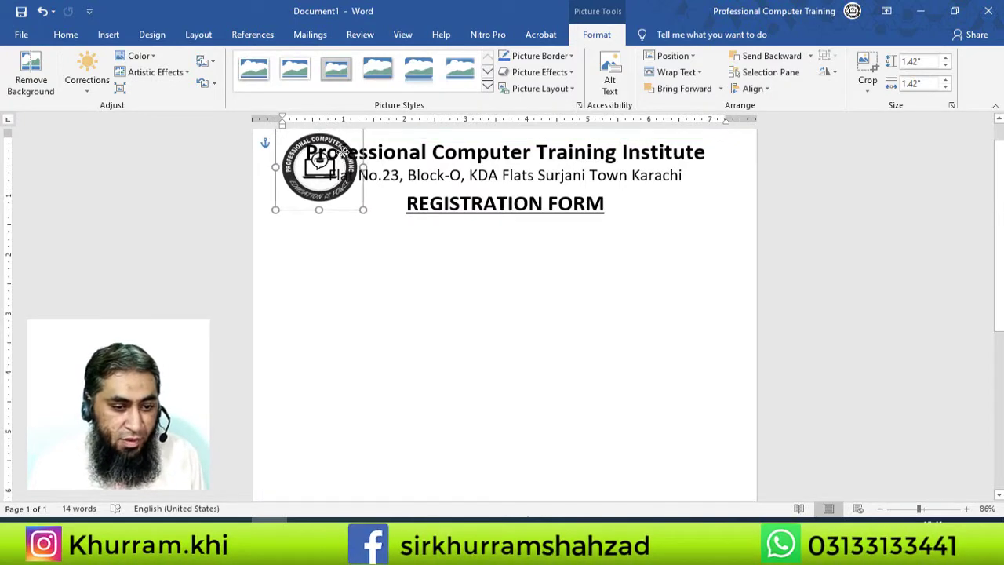
pyautogui.moveTo(343, 139); pyautogui.dragTo(341, 150)
# Indent the title and address lines and reduce their font sizes so each fits on one line
pyautogui.moveTo(683, 176); pyautogui.dragTo(328, 169)
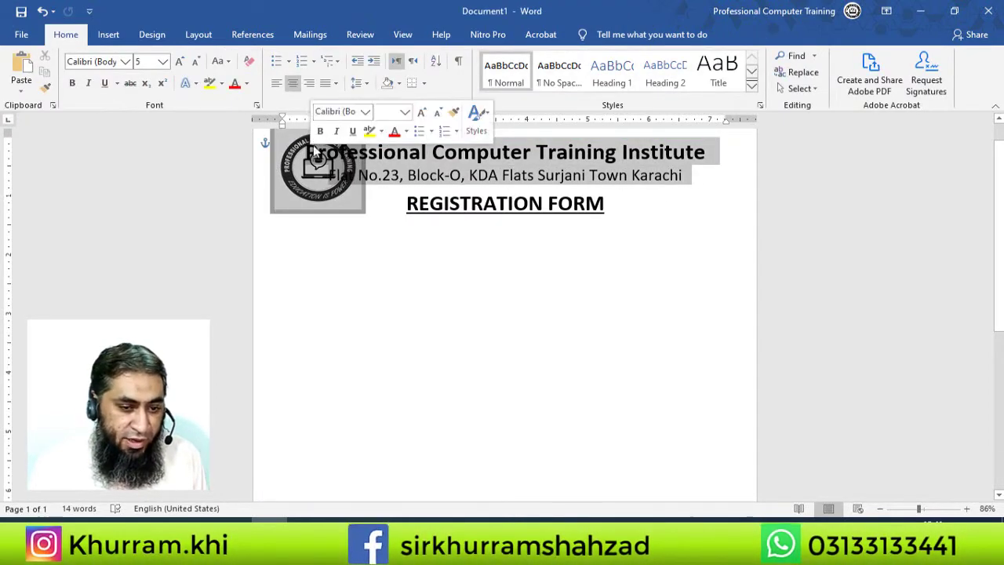
pyautogui.click(370, 67)
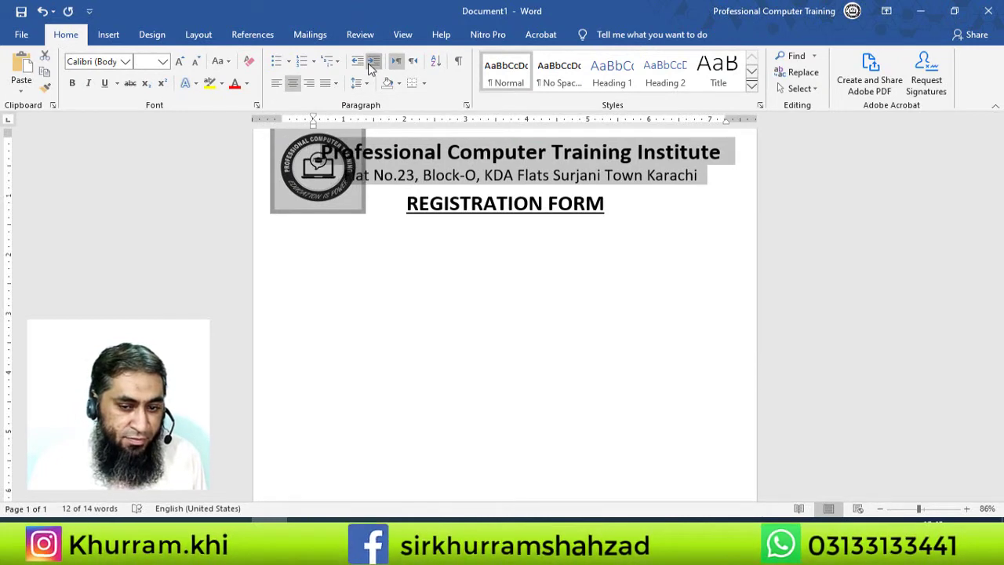
pyautogui.click(370, 68)
pyautogui.click(370, 67)
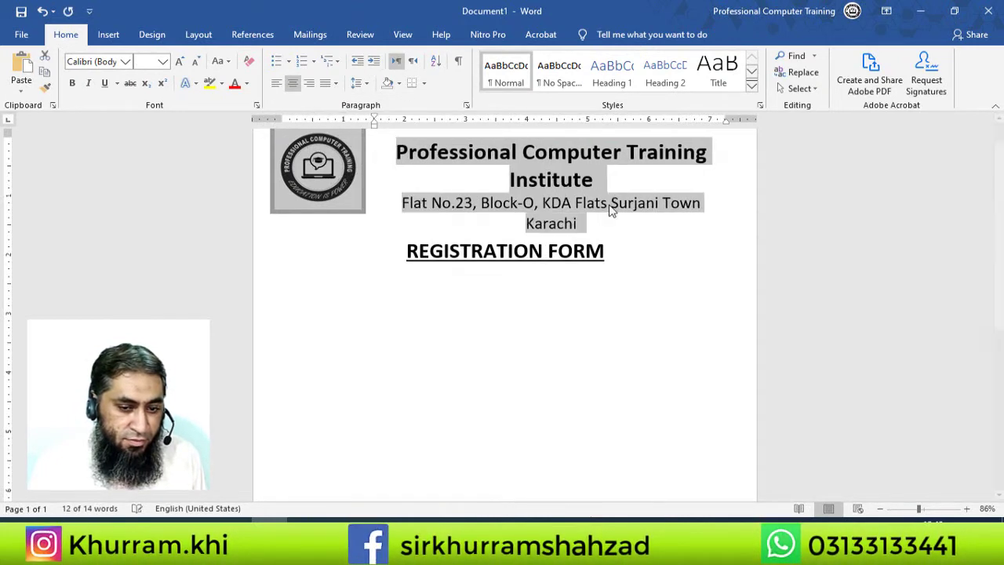
pyautogui.click(618, 229)
pyautogui.moveTo(594, 180)
pyautogui.mouseDown()
pyautogui.moveTo(418, 149)
pyautogui.moveTo(266, 143)
pyautogui.mouseUp()
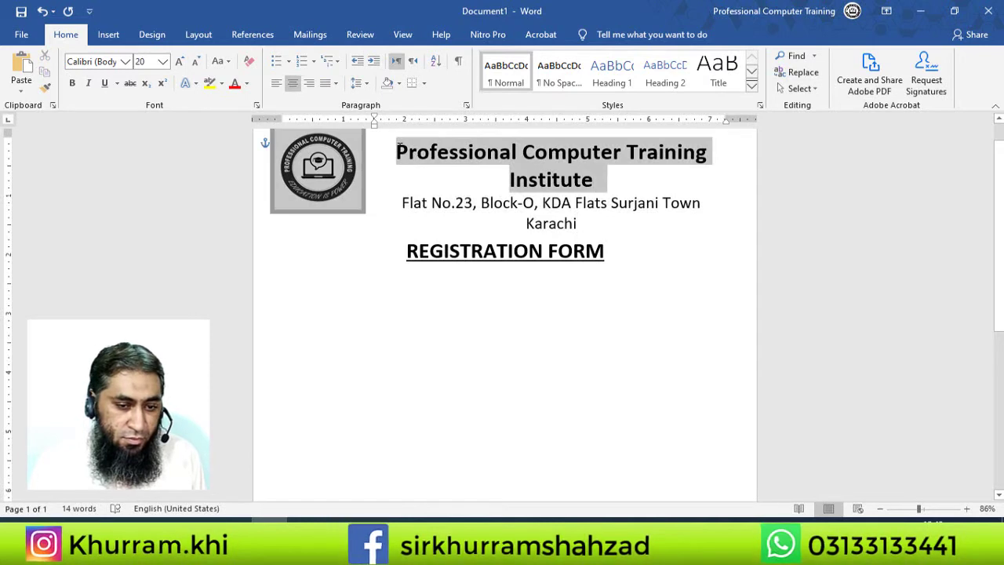
pyautogui.hotkey('ctrl', '[')
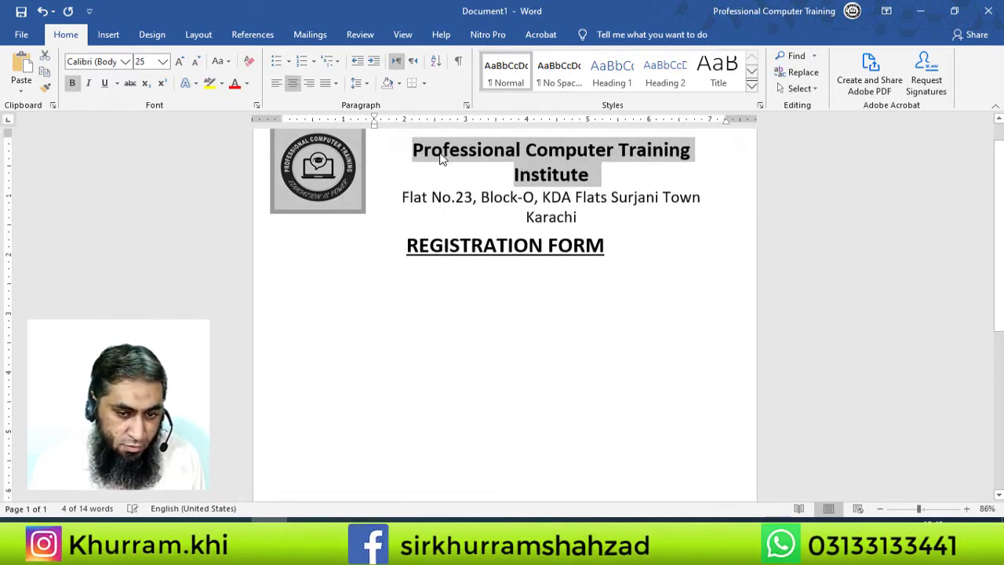
pyautogui.hotkey('ctrl', '[')
pyautogui.moveTo(599, 186); pyautogui.dragTo(398, 174)
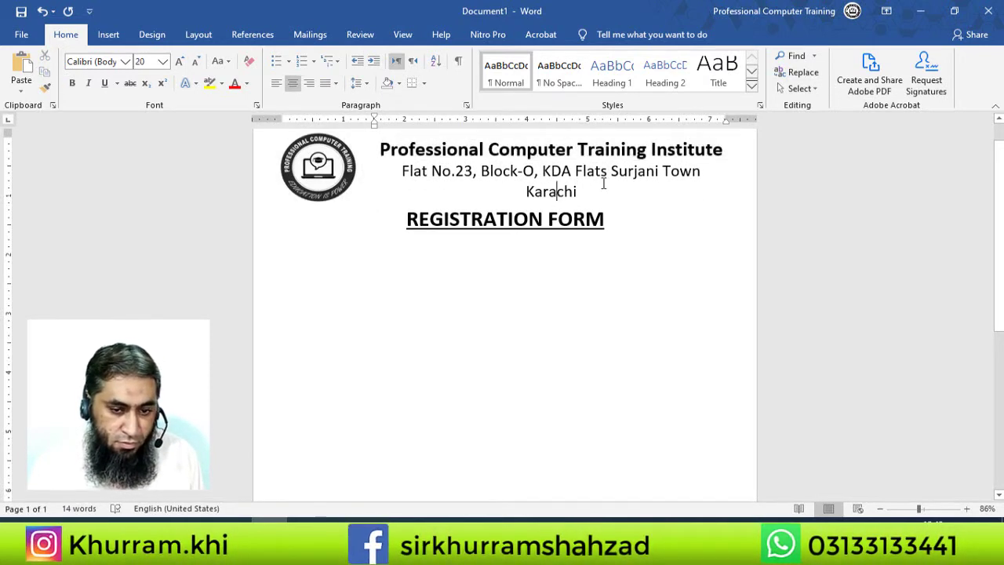
pyautogui.hotkey('ctrl', '[')
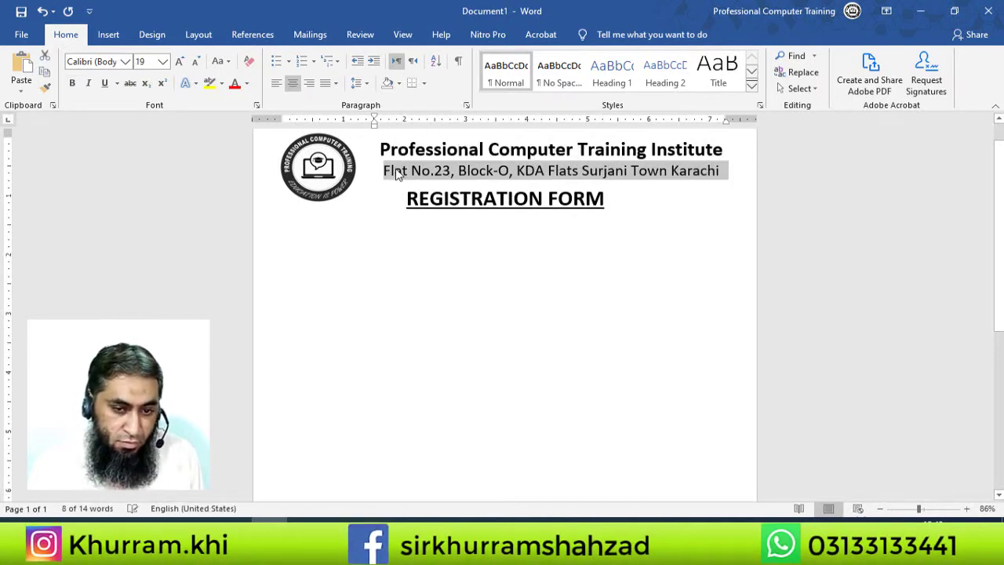
pyautogui.hotkey('ctrl', '[')
pyautogui.click(673, 210)
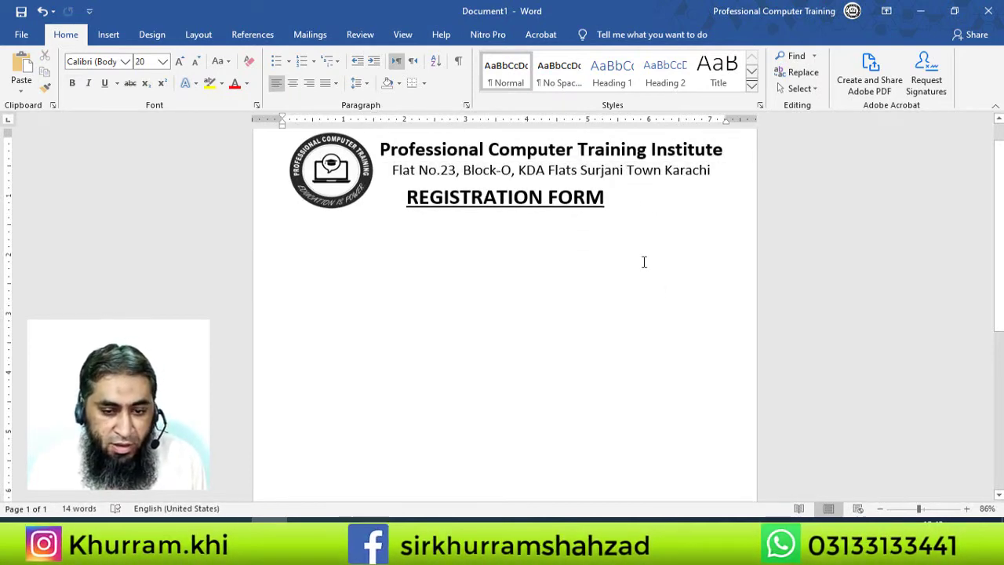
# Draw an outline-only, unfilled rectangle at the top right of the page
pyautogui.click(109, 35)
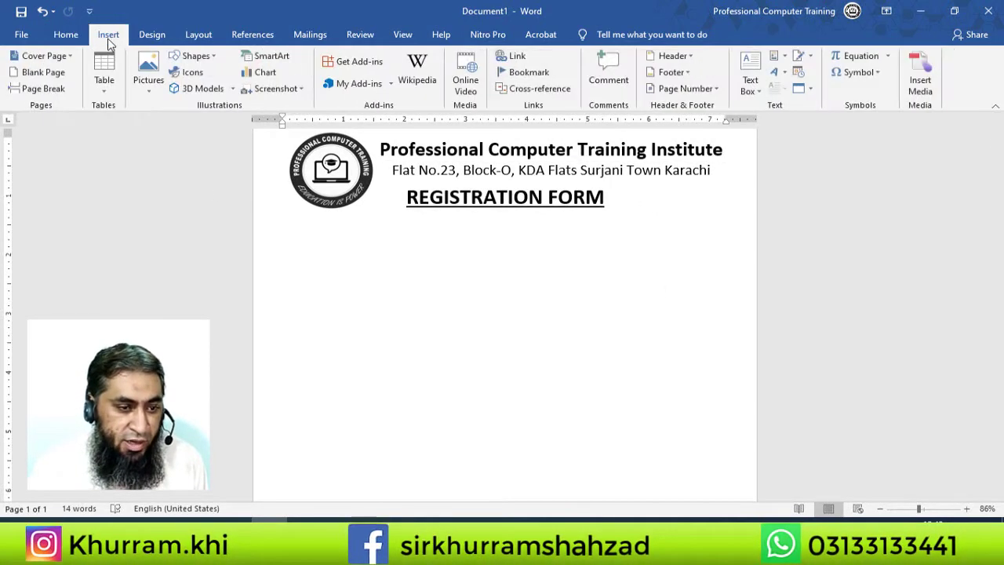
pyautogui.click(210, 60)
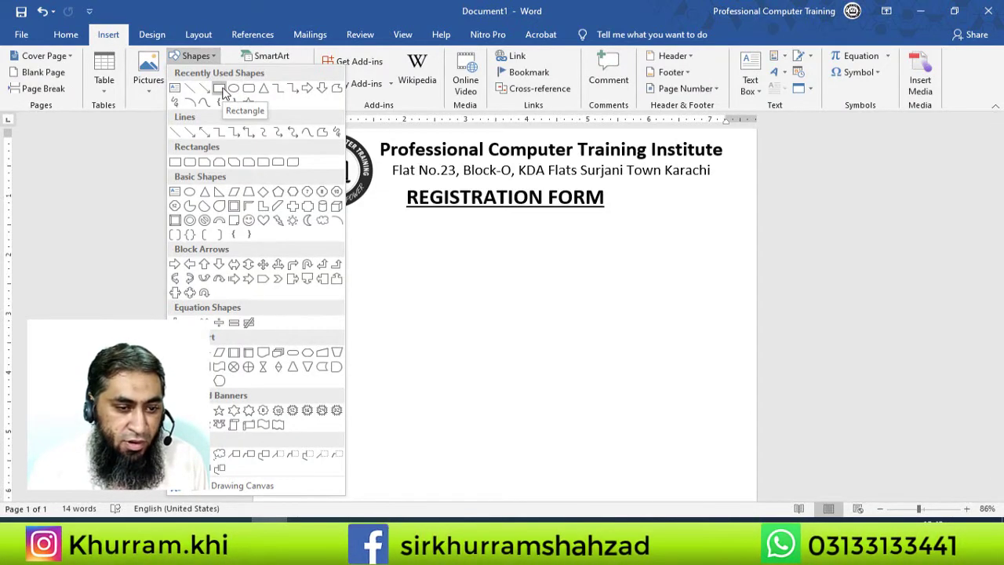
pyautogui.click(220, 89)
pyautogui.moveTo(617, 187)
pyautogui.mouseDown()
pyautogui.moveTo(730, 295)
pyautogui.moveTo(721, 287)
pyautogui.mouseUp()
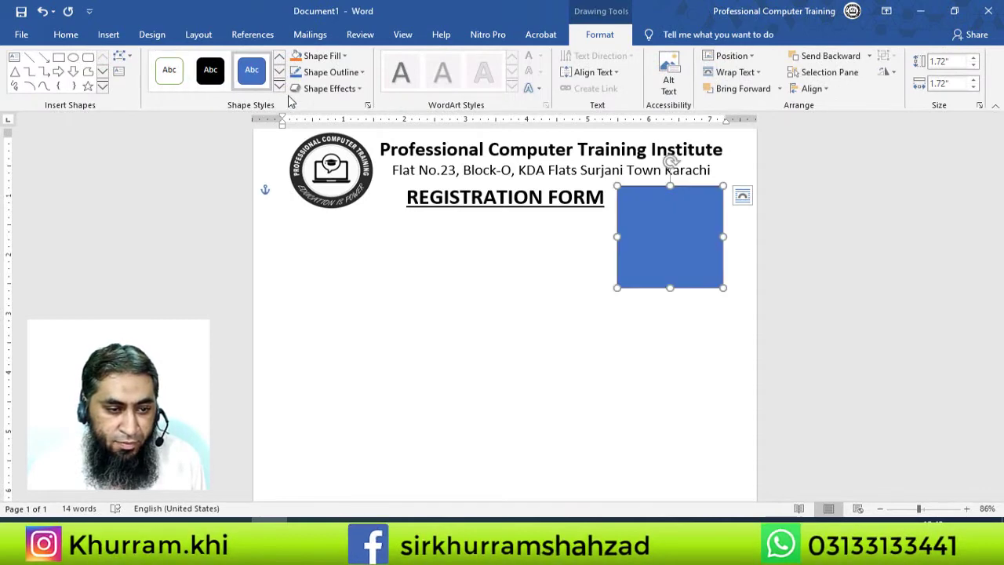
pyautogui.click(280, 88)
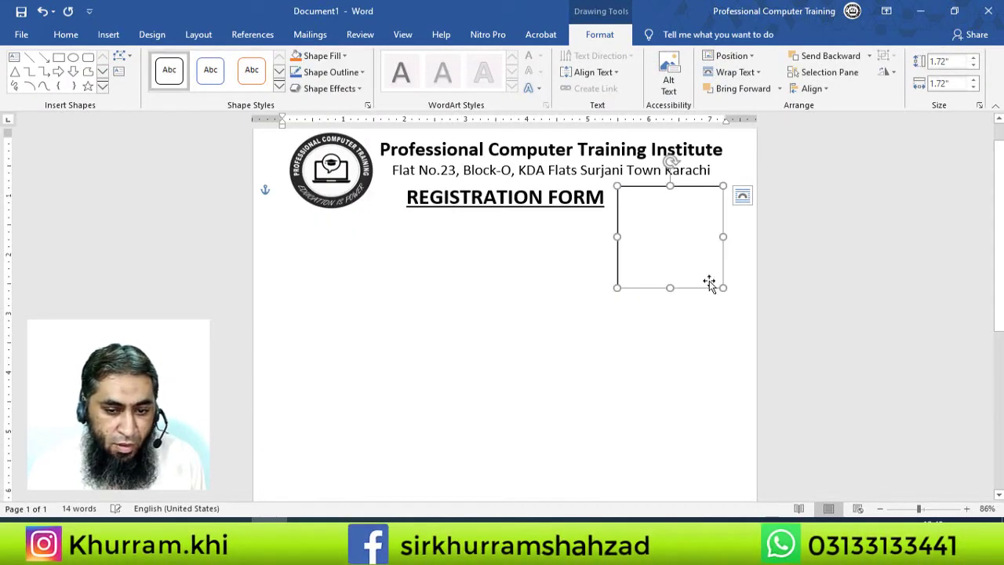
pyautogui.click(654, 330)
# Add bold, enlarged 'Photograph' text inside the rectangle and shrink the box to fit
pyautogui.rightClick(648, 226)
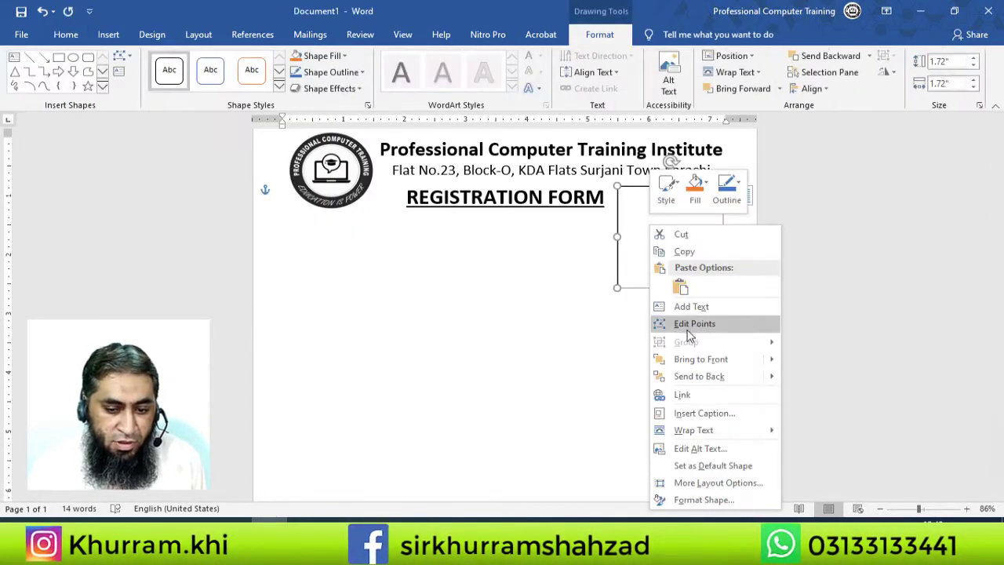
pyautogui.click(718, 306)
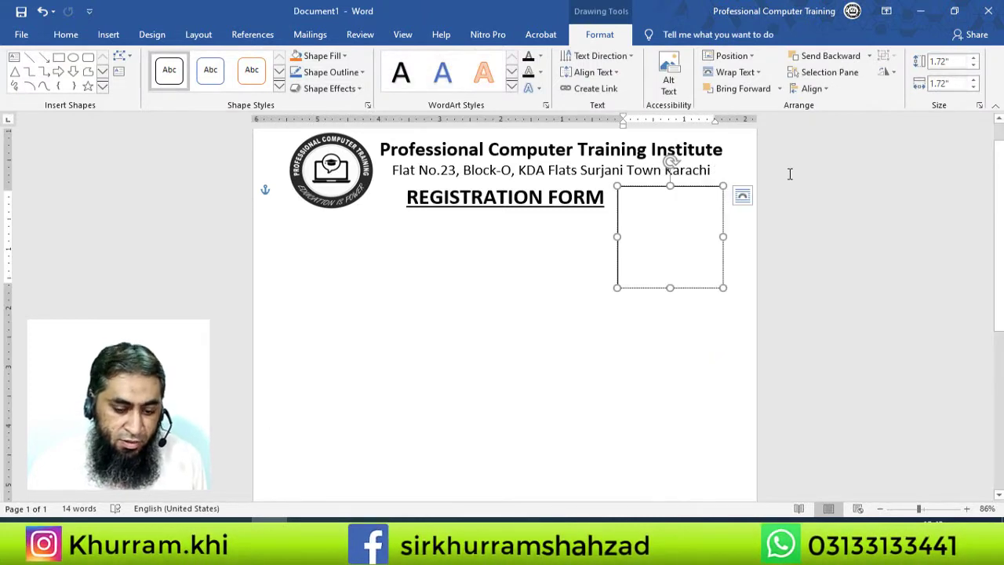
pyautogui.write('Photo')
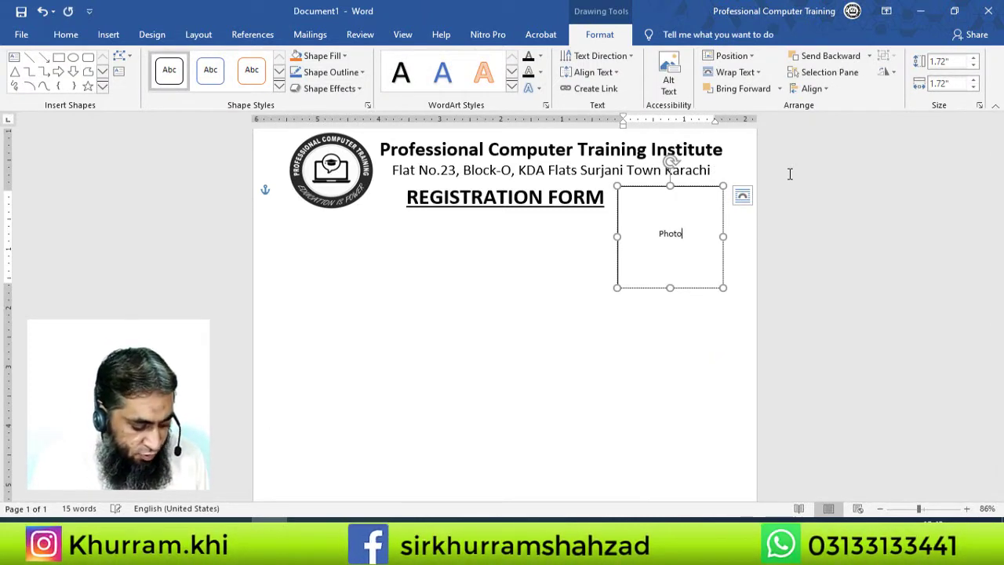
pyautogui.write('graph')
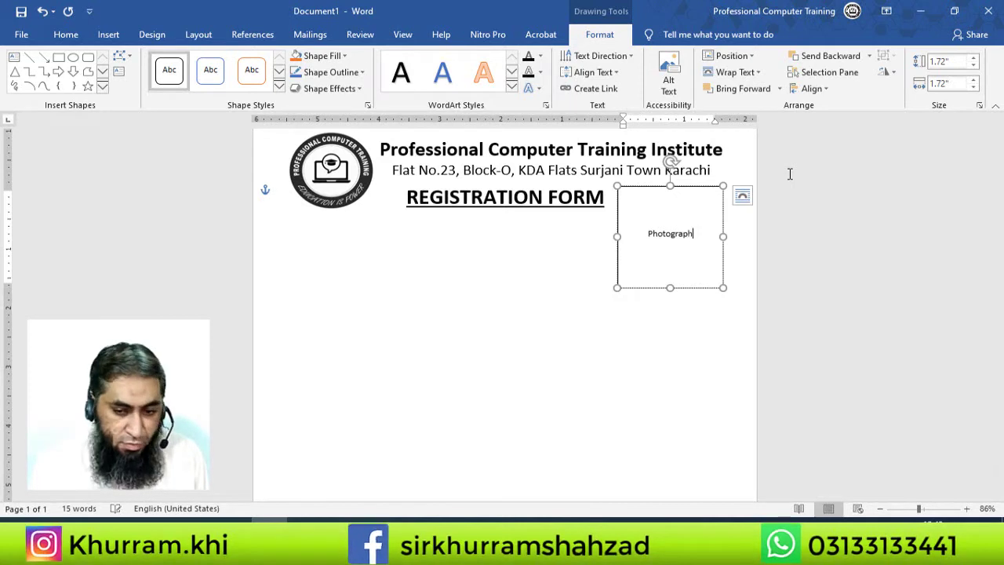
pyautogui.hotkey('ctrl', 'a')
pyautogui.hotkey('ctrl', 'b')
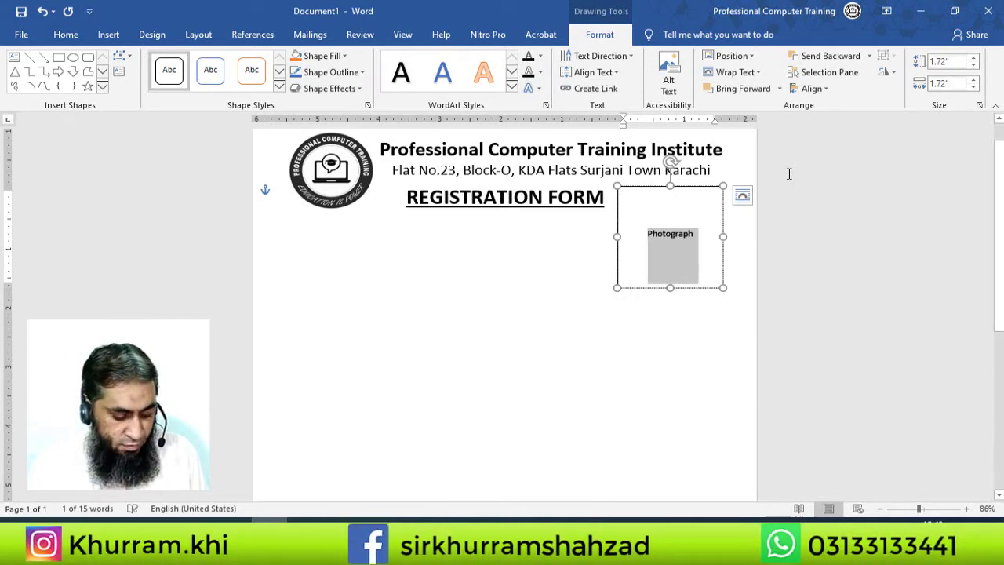
pyautogui.hotkey('ctrl', 'shift', '.')
pyautogui.hotkey('ctrl', 'shift', '.')
pyautogui.hotkey('ctrl', 'shift', '.')
pyautogui.hotkey('ctrl', 'shift', '.')
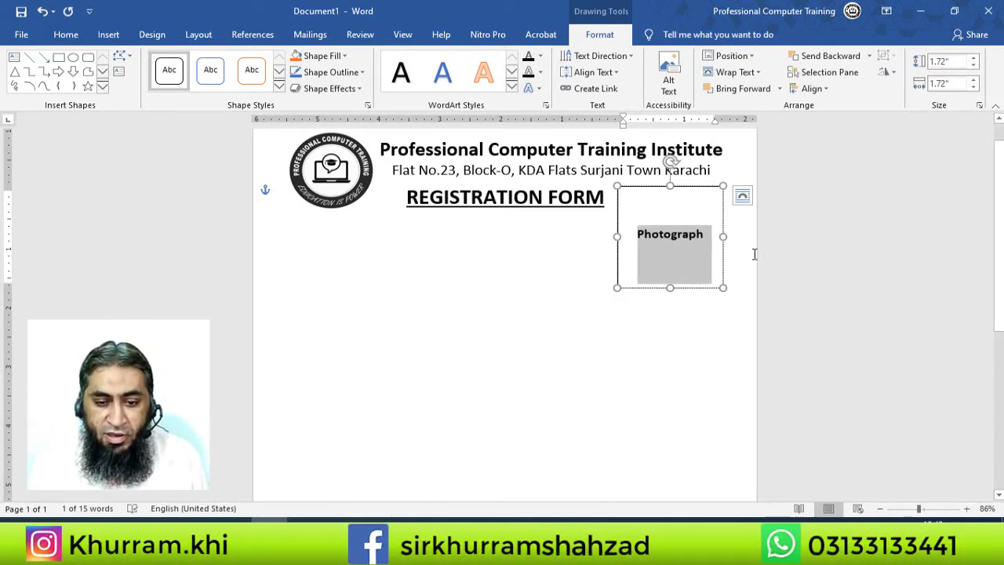
pyautogui.click(664, 348)
pyautogui.click(640, 275)
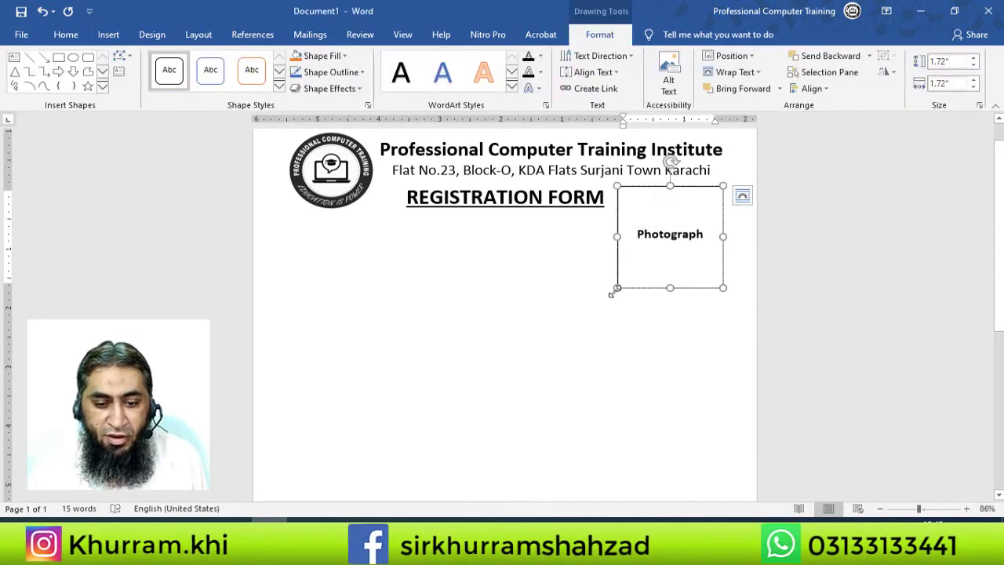
pyautogui.moveTo(611, 293)
pyautogui.mouseDown()
pyautogui.moveTo(649, 265)
pyautogui.moveTo(640, 264)
pyautogui.mouseUp()
pyautogui.click(343, 264)
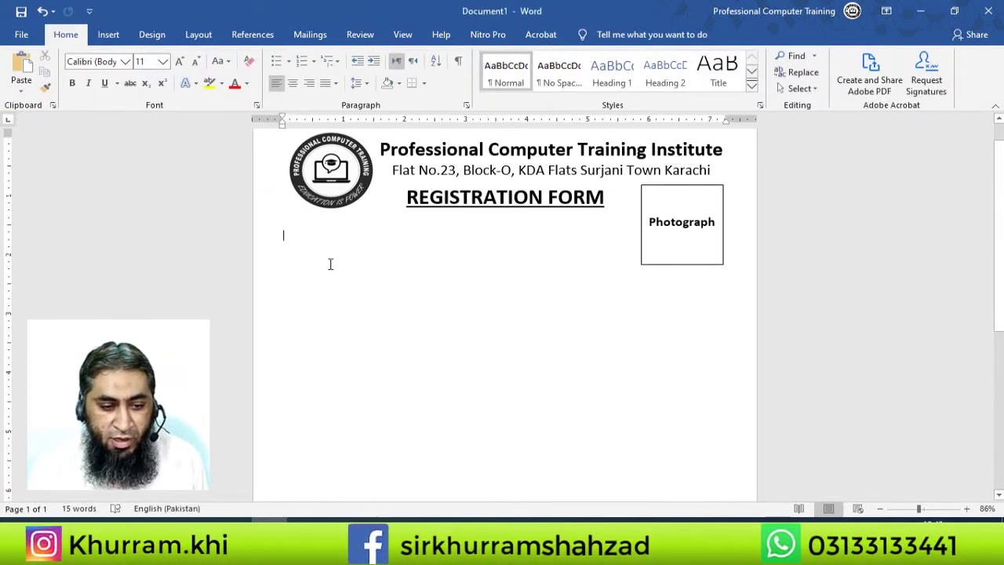
# Add a 14 pt 'Student's Name' label followed by an underscore fill-in line
pyautogui.press('Return')
pyautogui.press('Return')
pyautogui.write('St')
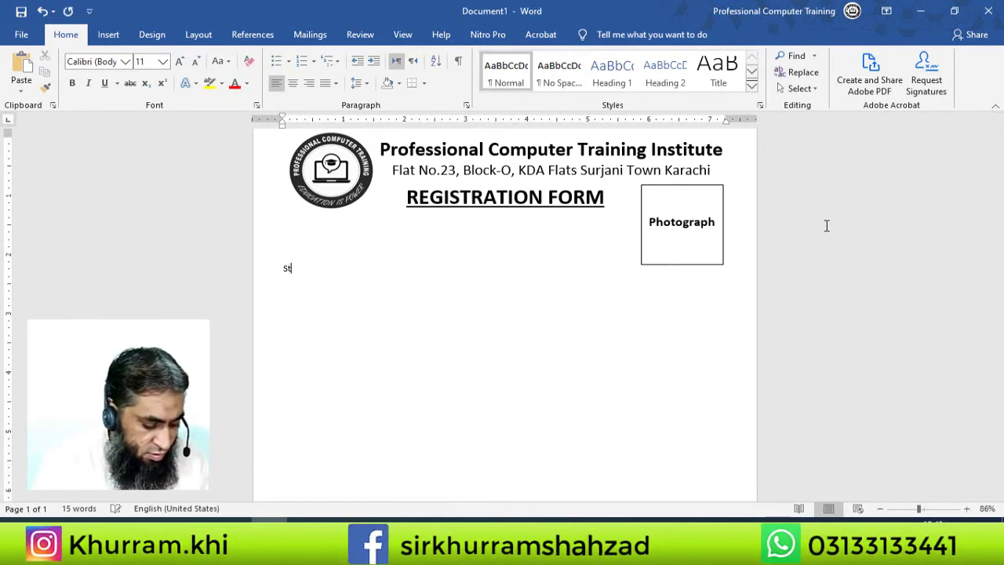
pyautogui.write('udents')
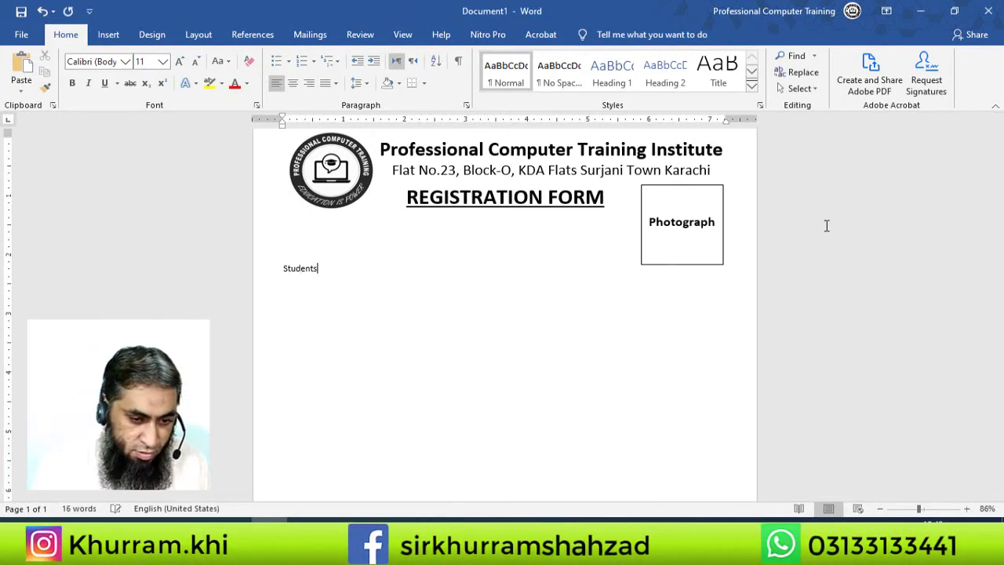
pyautogui.write("'s ")
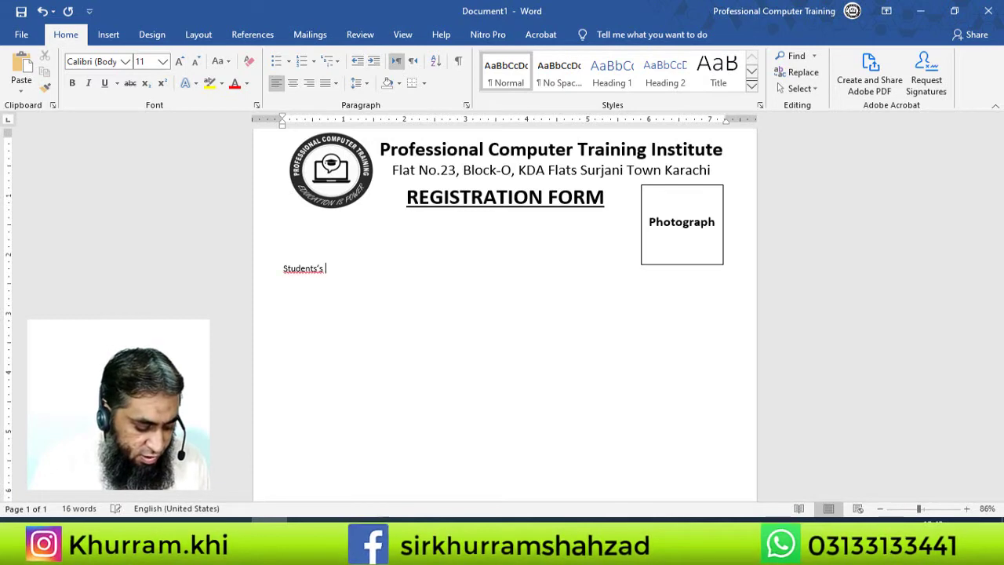
pyautogui.write('Namr')
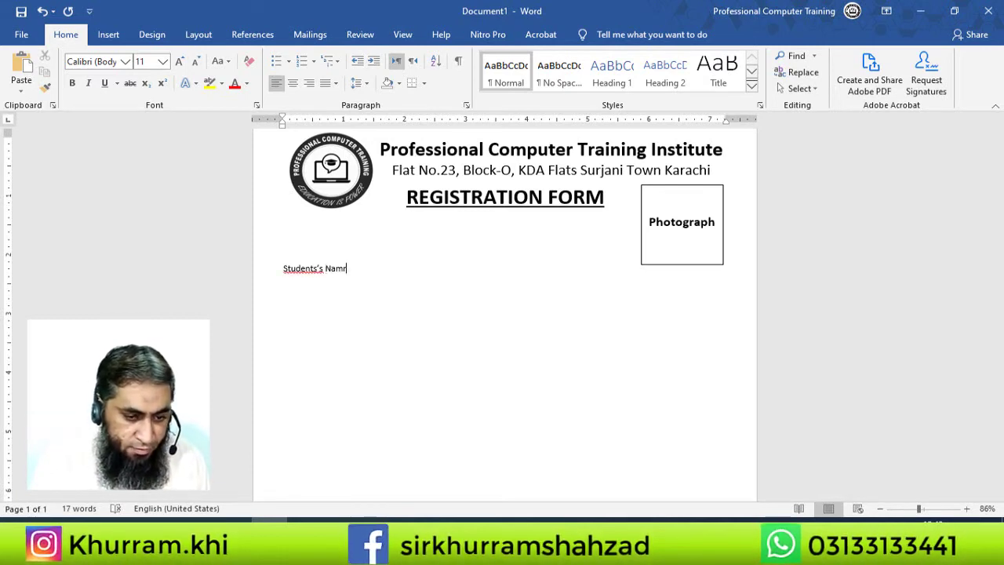
pyautogui.press('BackSpace')
pyautogui.write('e')
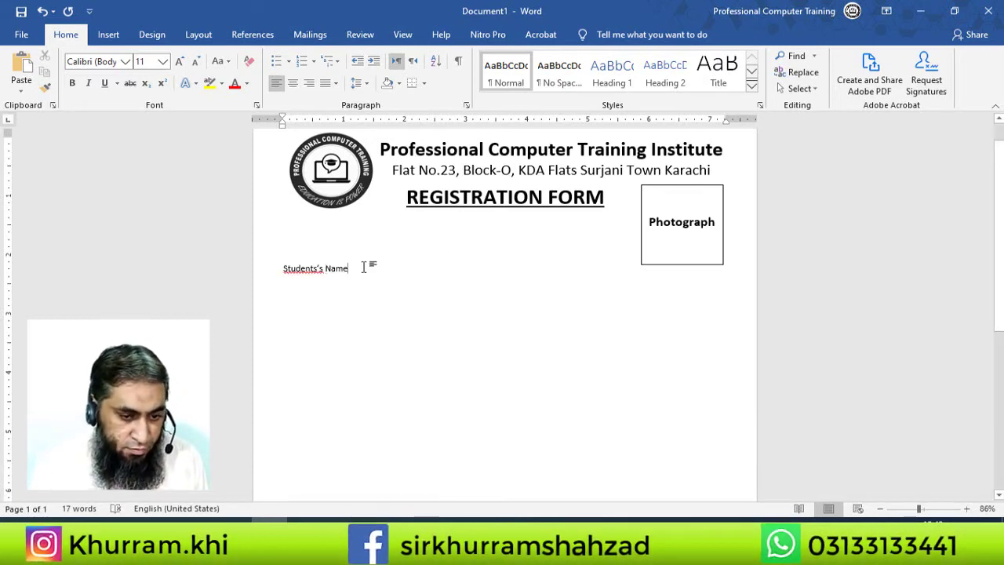
pyautogui.click(222, 271)
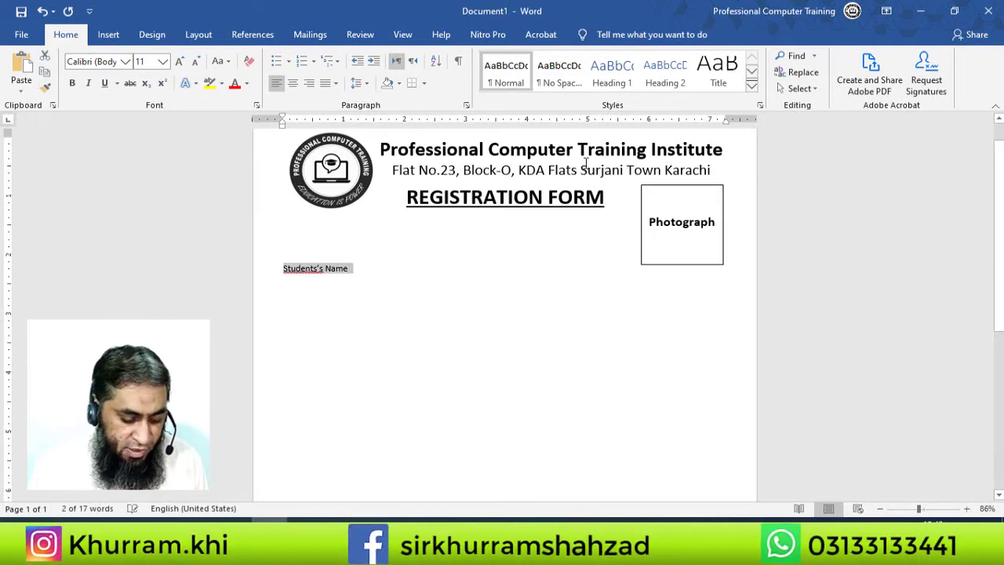
pyautogui.hotkey('ctrl', 'shift', '.')
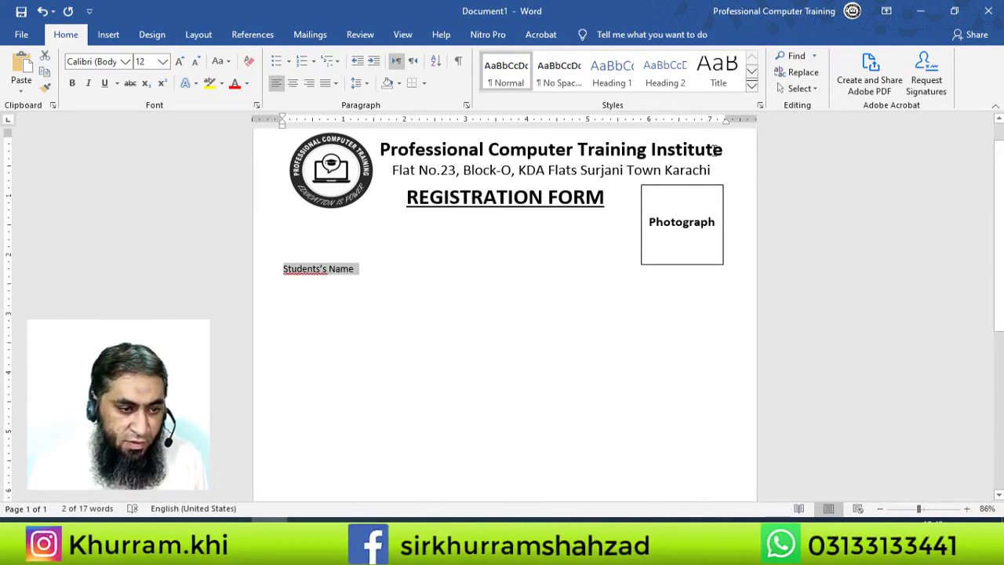
pyautogui.click(162, 61)
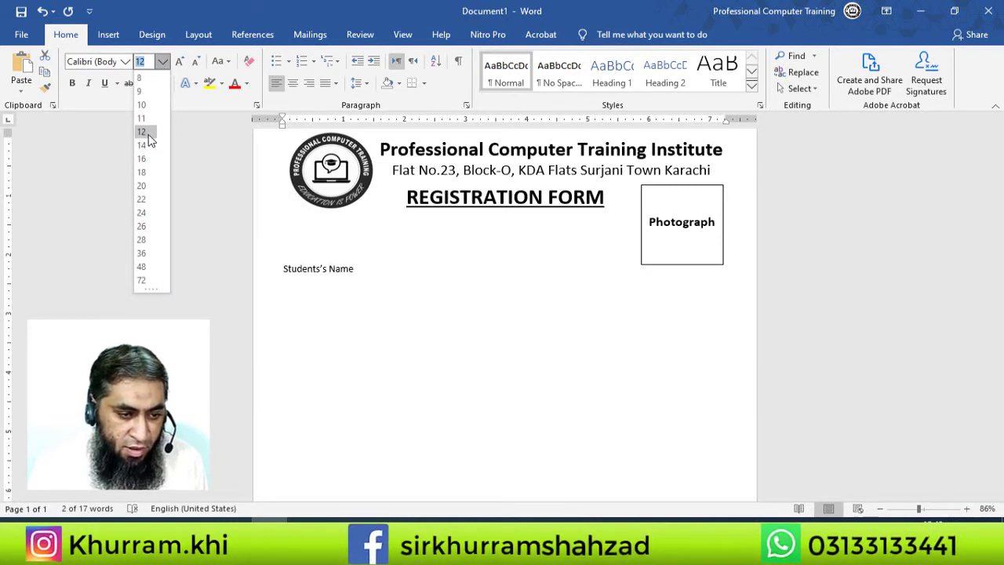
pyautogui.click(141, 145)
pyautogui.click(379, 279)
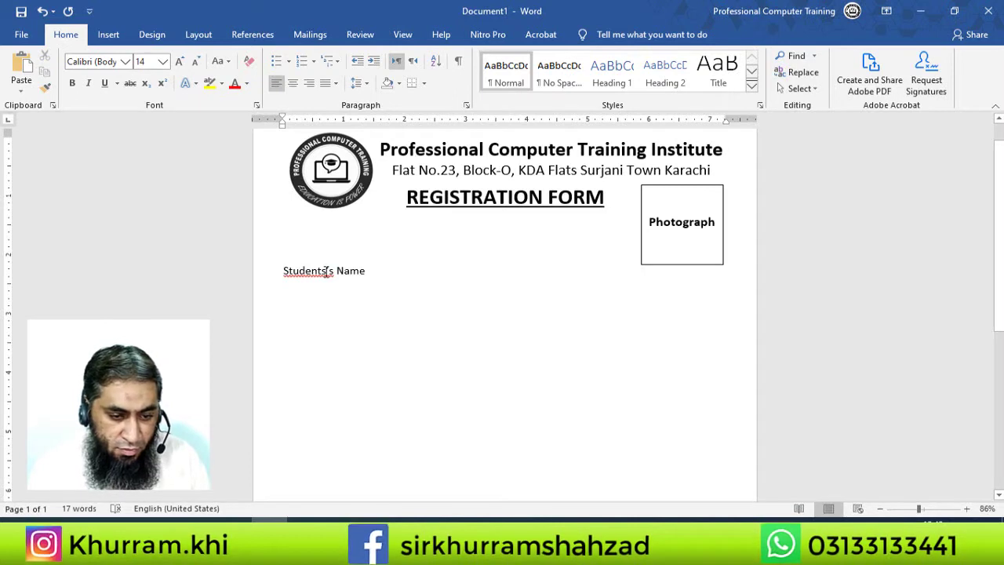
pyautogui.click(327, 271)
pyautogui.press('BackSpace')
pyautogui.click(380, 269)
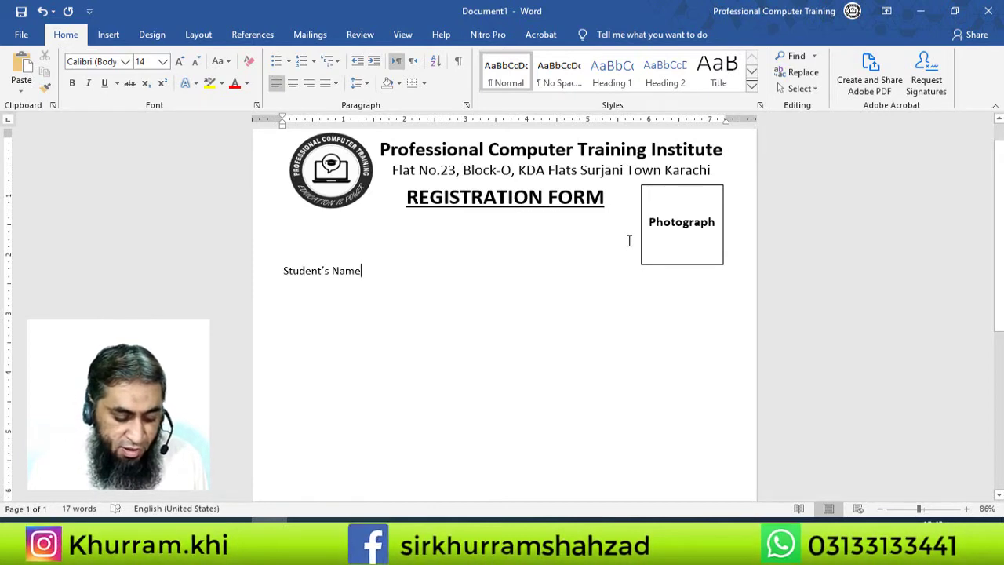
pyautogui.write('_____')
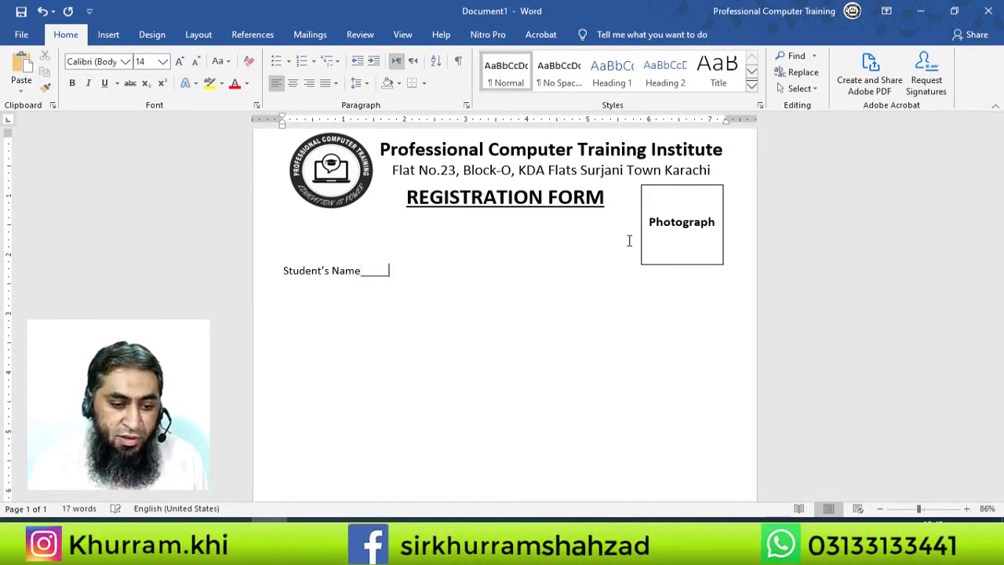
pyautogui.write('___________________________________')
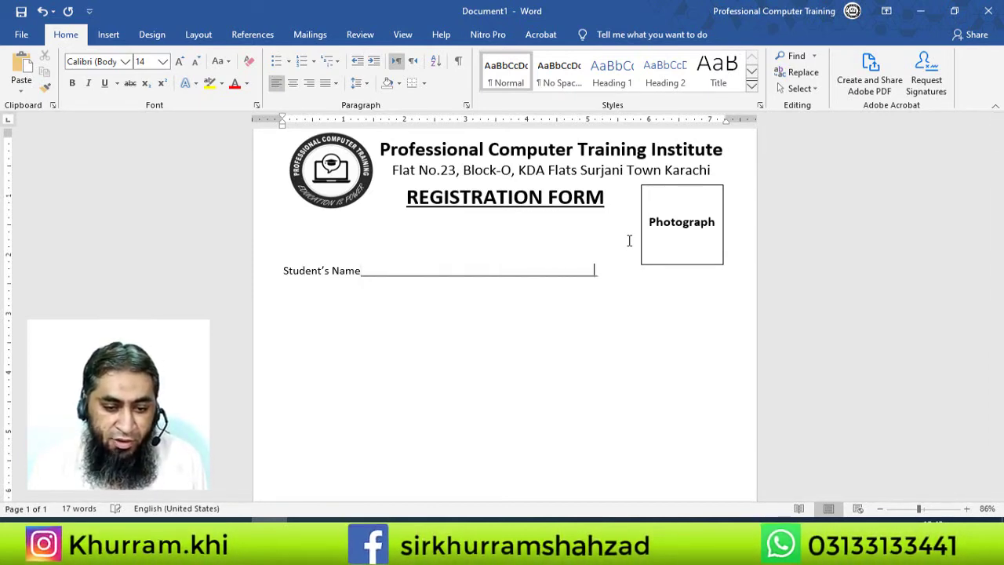
pyautogui.write('_______________')
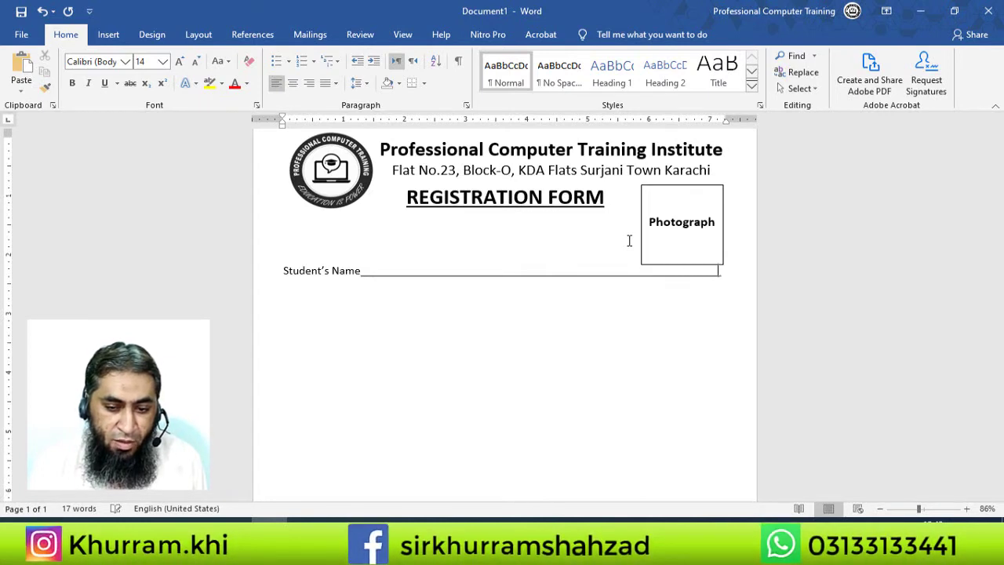
# Add a 'Father's Name / Husbands Name' line with an underscore blank
pyautogui.press('Return')
pyautogui.write('Father;s Namr')
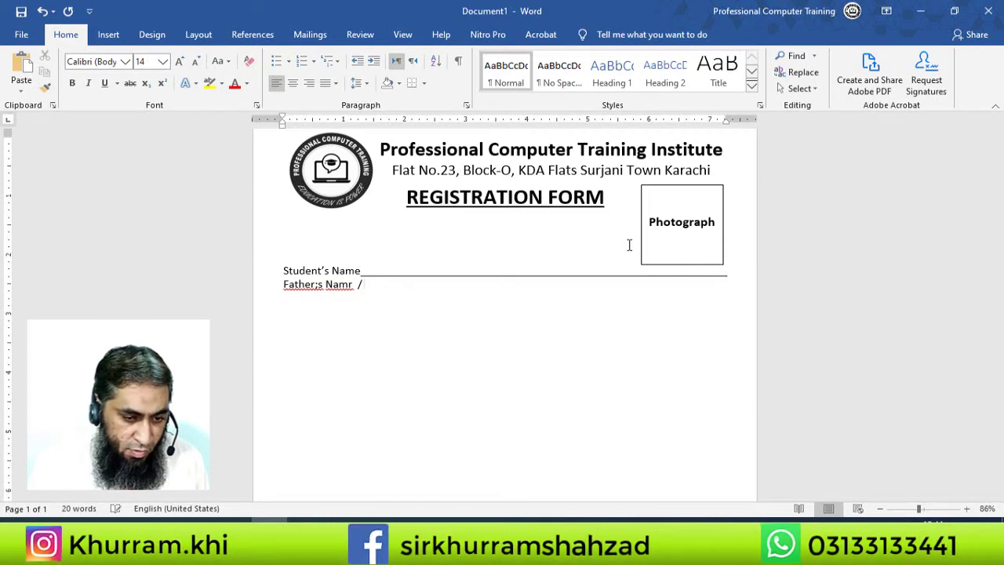
pyautogui.press('BackSpace')
pyautogui.write('e ')
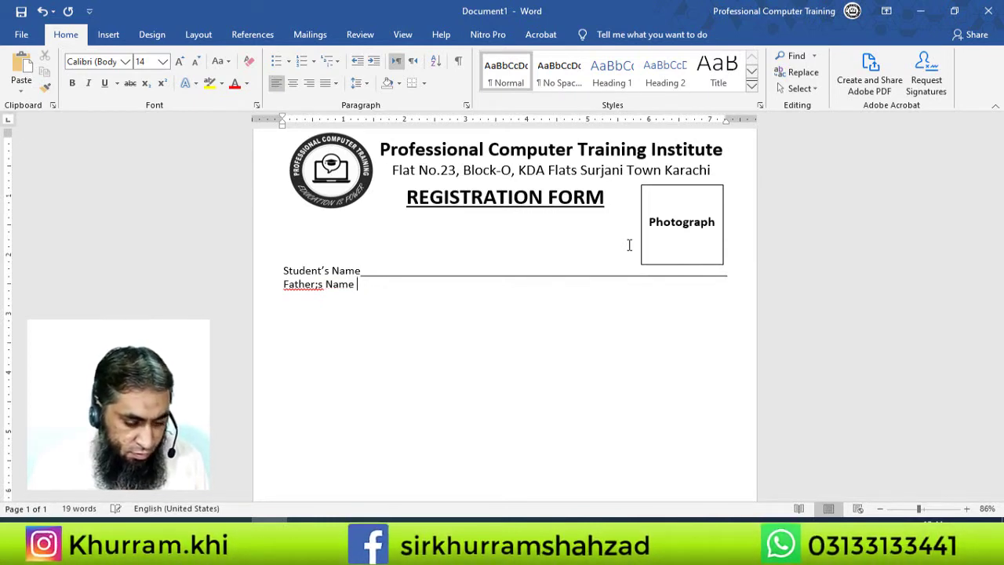
pyautogui.write('/ Husb')
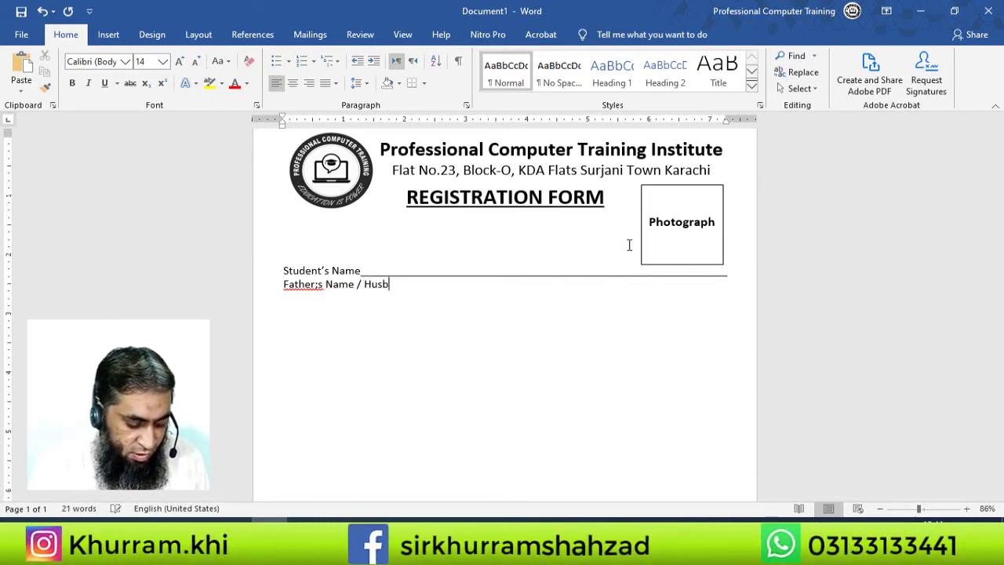
pyautogui.write('ands name')
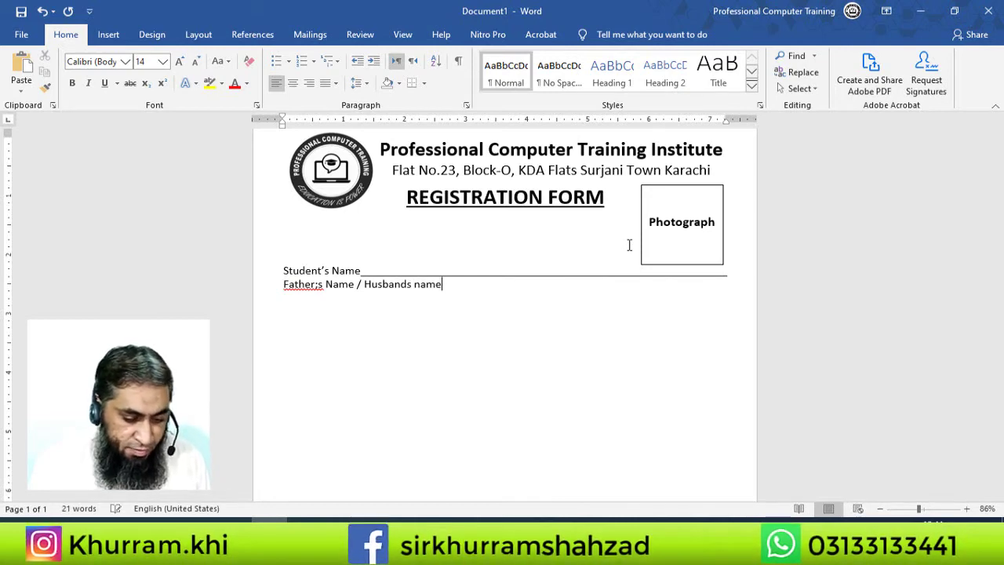
pyautogui.press('BackSpace')
pyautogui.press('BackSpace')
pyautogui.press('BackSpace')
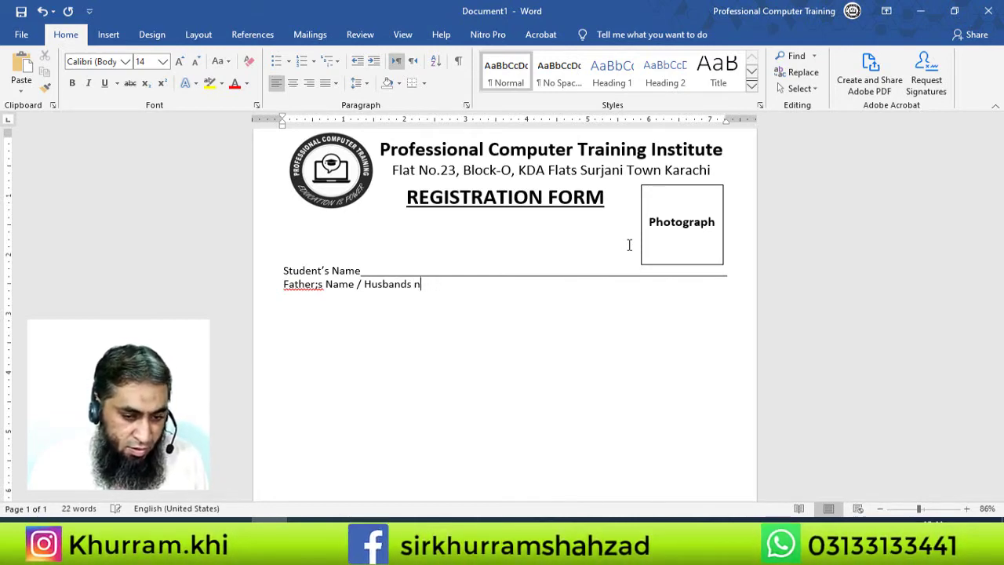
pyautogui.write('Name')
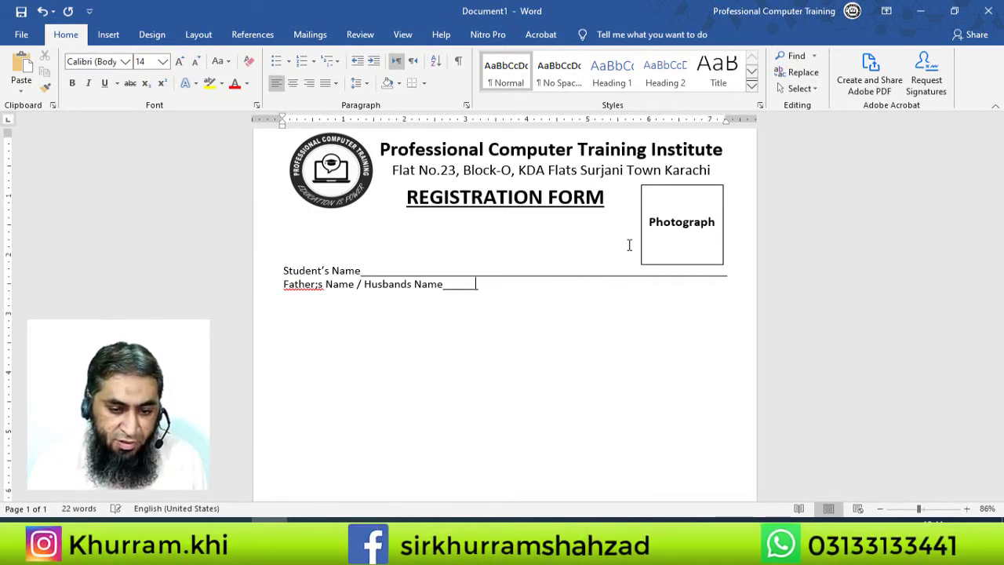
pyautogui.write('________________________________________')
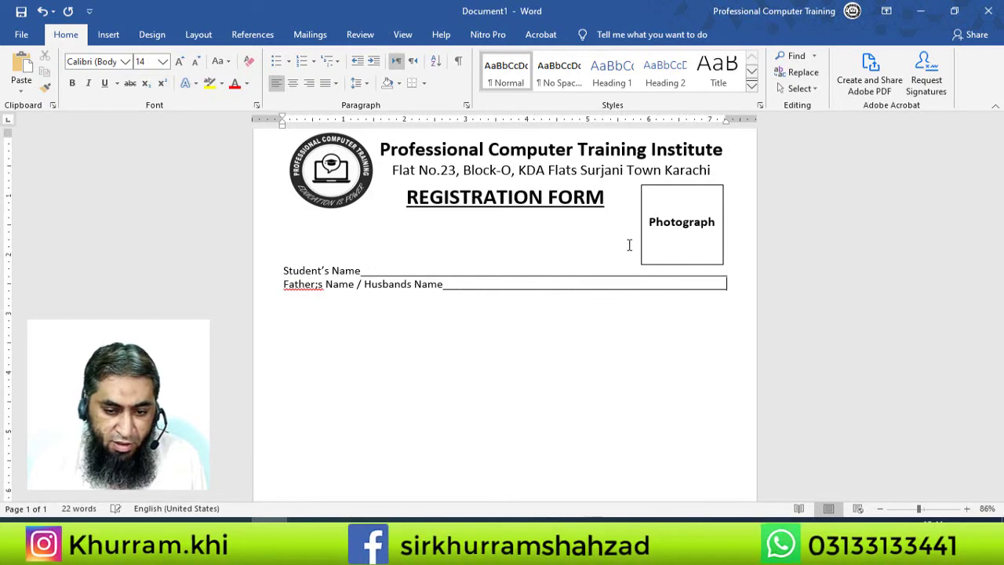
pyautogui.click(320, 284)
pyautogui.press('BackSpace')
# Fix the apostrophe in Father's and give both name lines 2.5 line spacing
pyautogui.write("'")
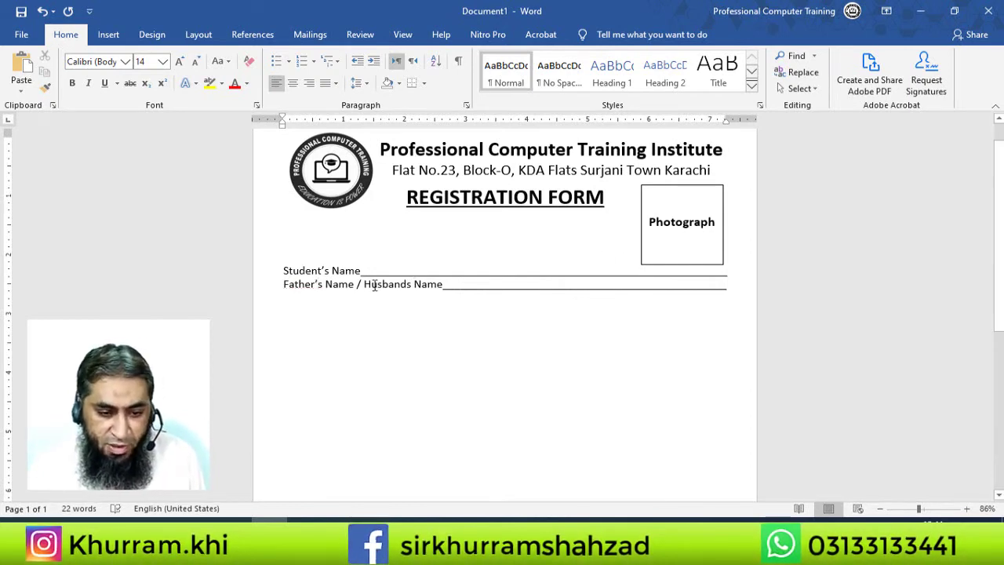
pyautogui.moveTo(277, 271); pyautogui.dragTo(715, 318)
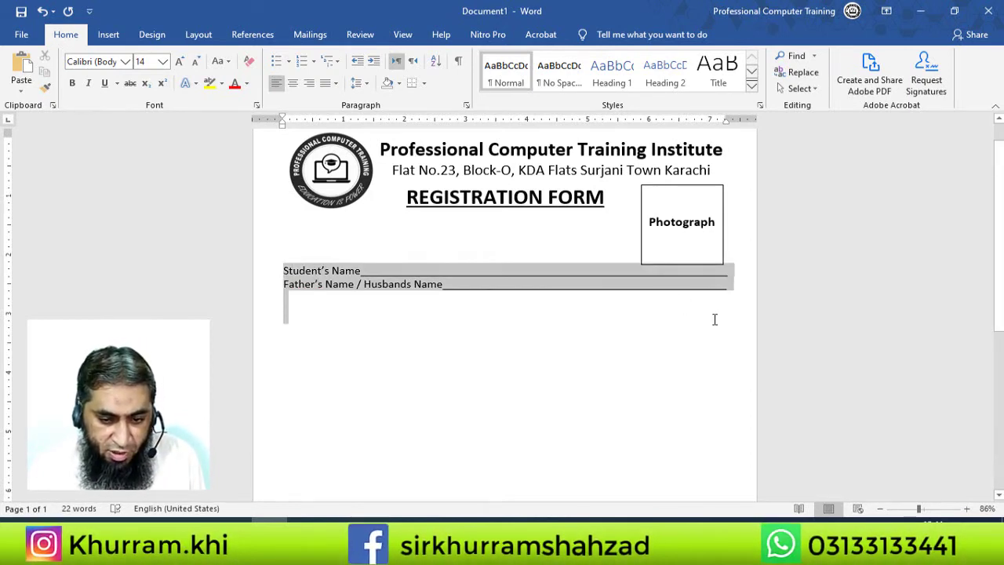
pyautogui.click(360, 82)
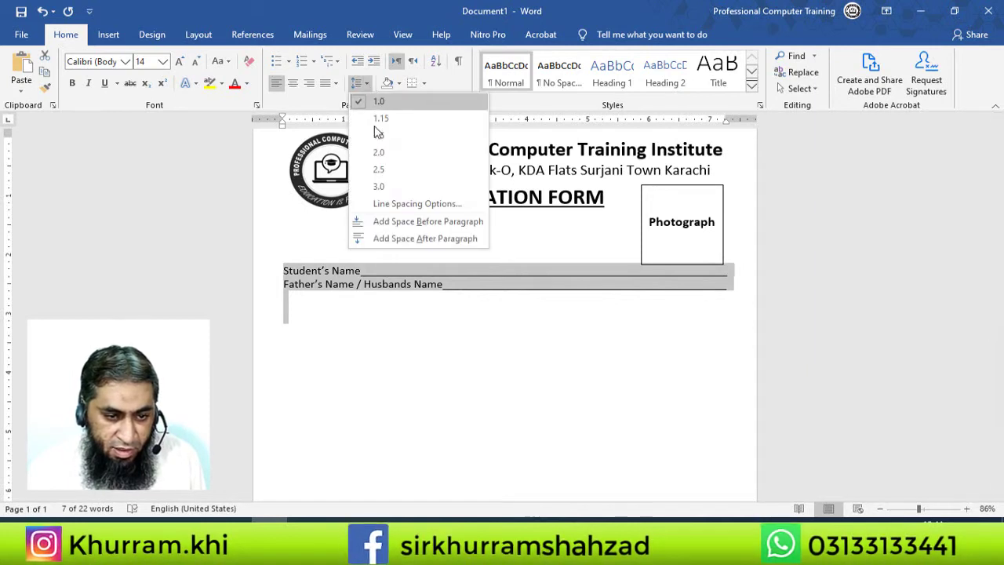
pyautogui.click(386, 171)
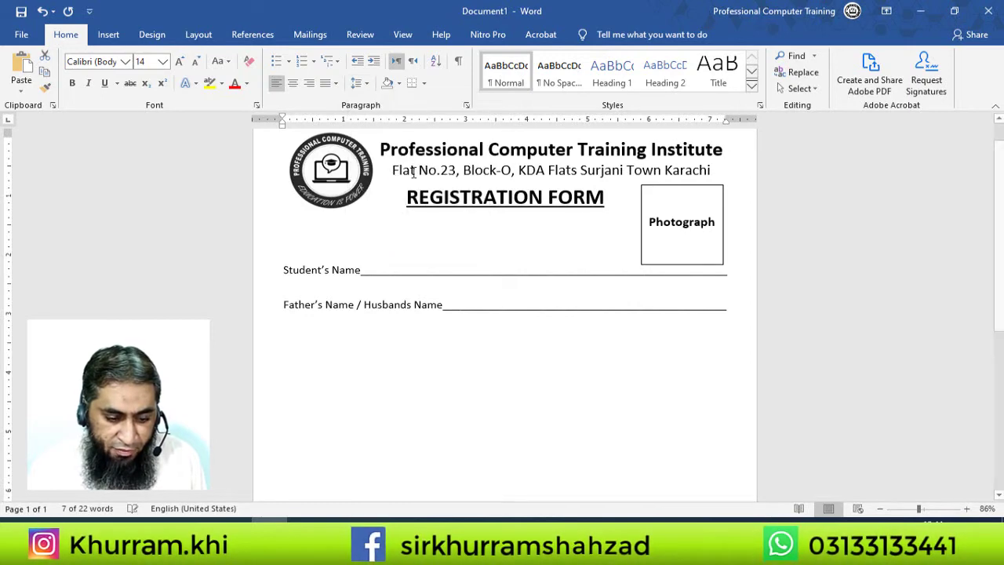
# Start a new line with 'Age / D.O.Birth', Occupation and Qualification blanks
pyautogui.click(742, 309)
pyautogui.press('Return')
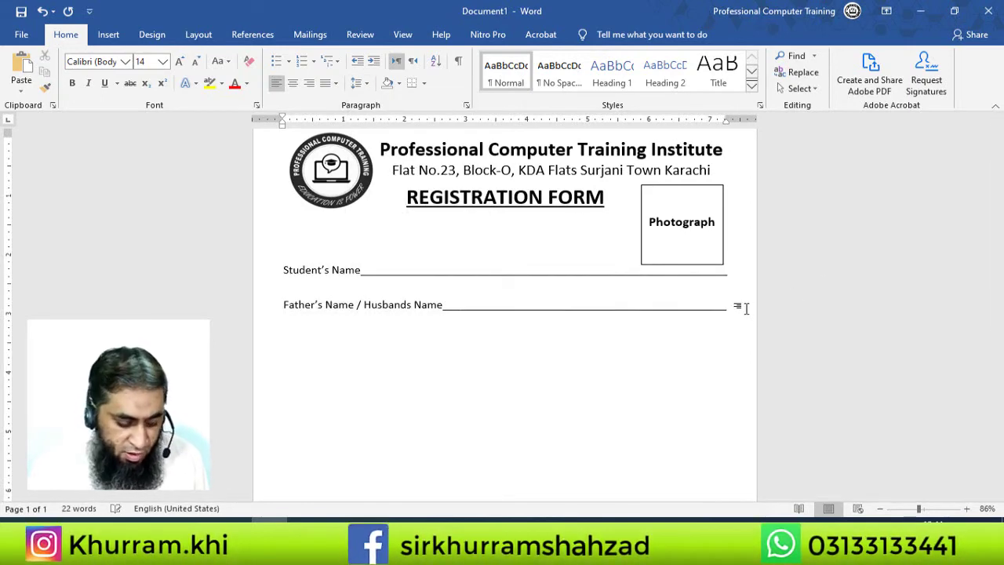
pyautogui.write('Age / ')
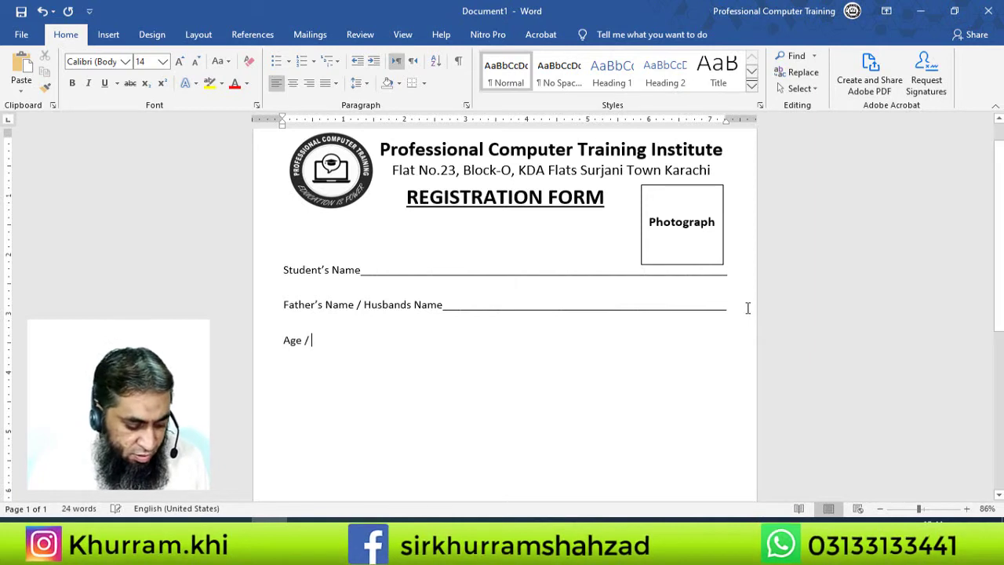
pyautogui.write('D.O.')
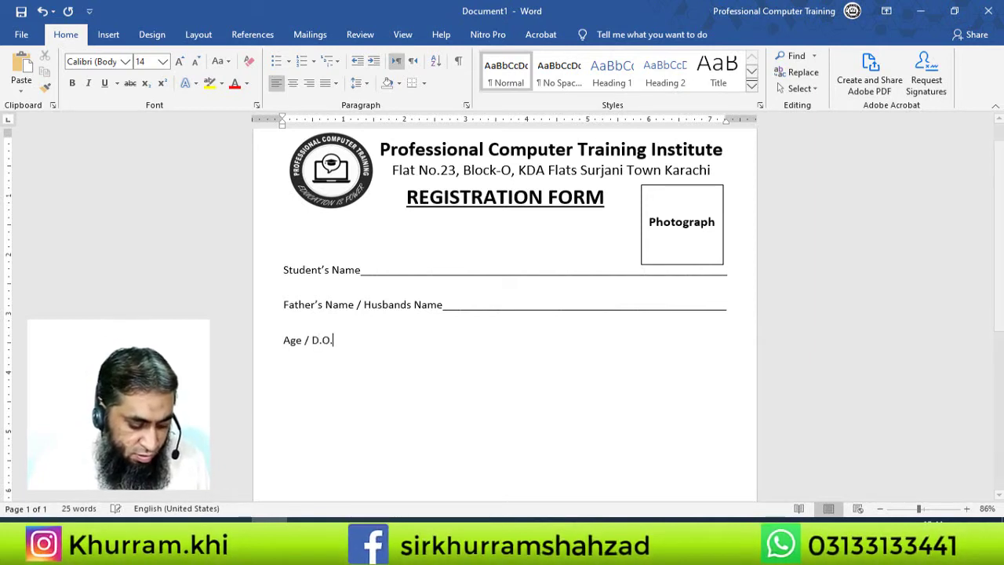
pyautogui.write('Birth')
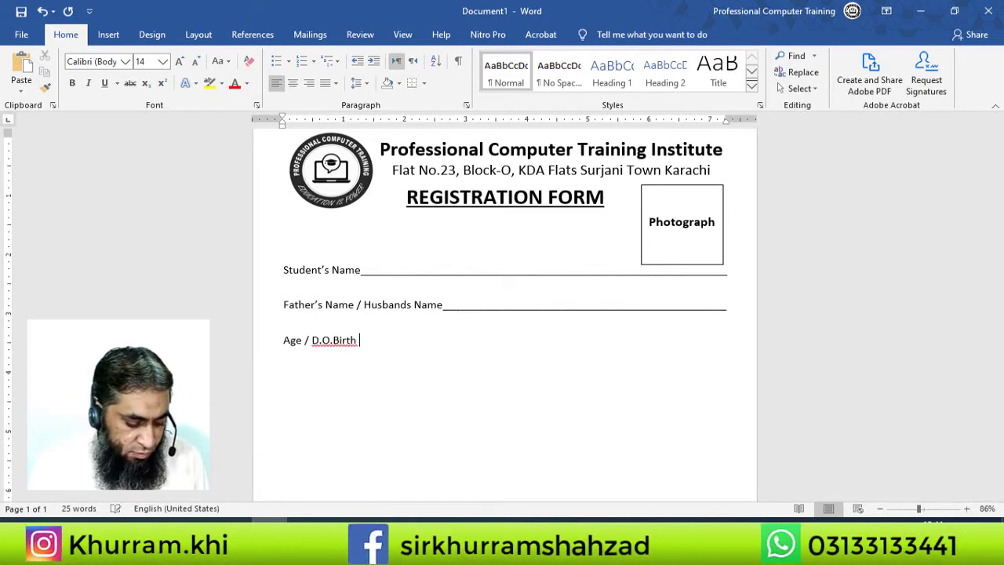
pyautogui.write(' __________')
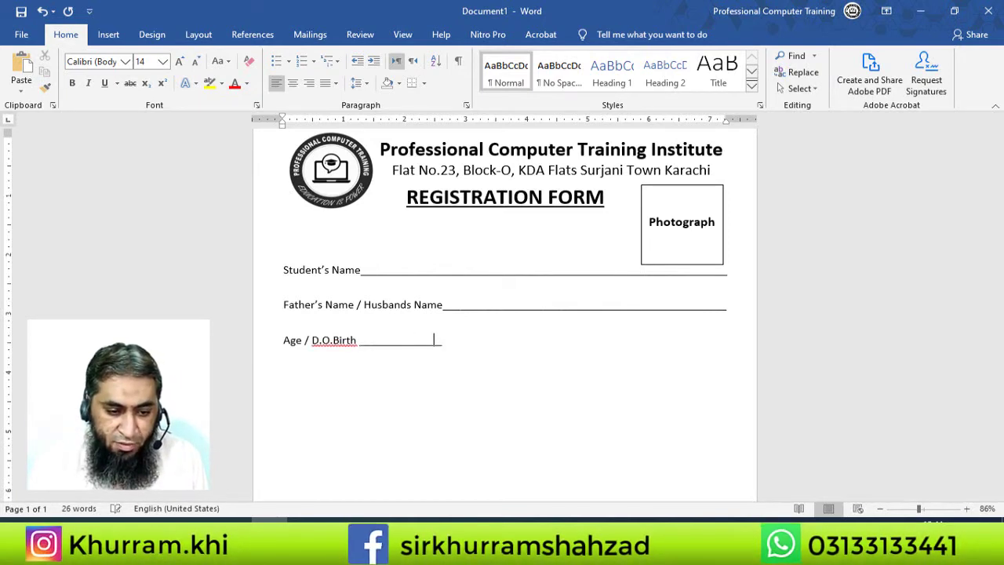
pyautogui.write('_____________ ')
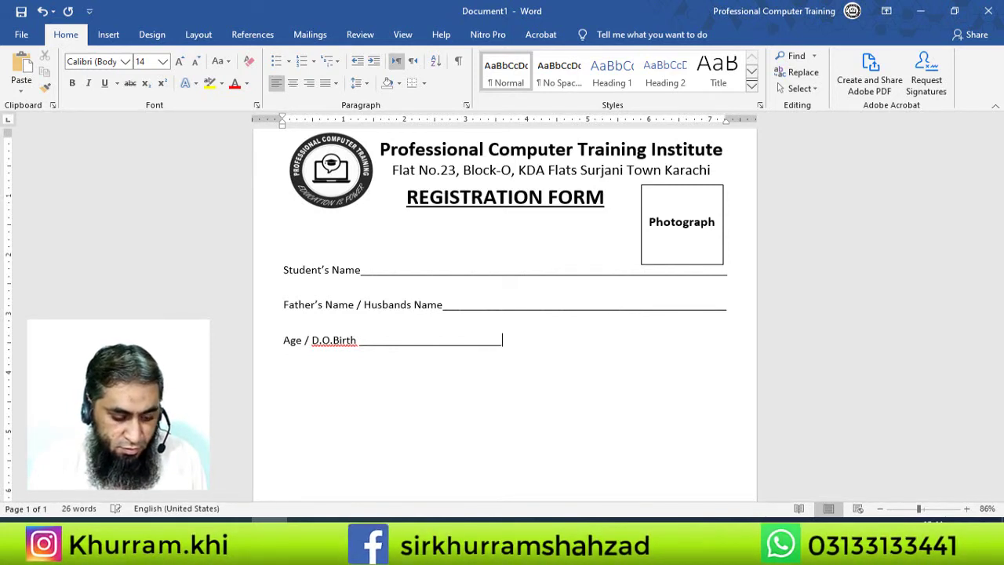
pyautogui.write('Occupati')
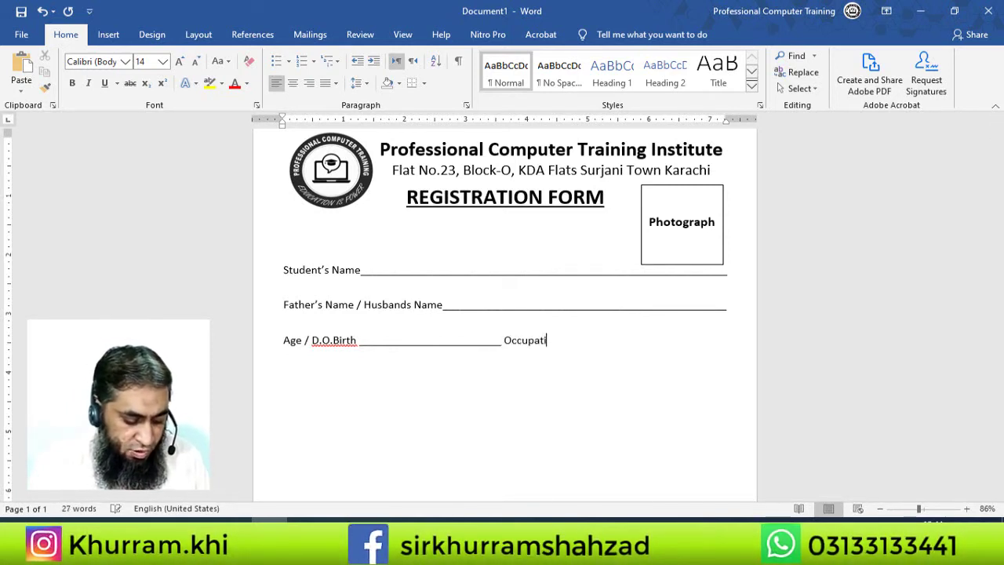
pyautogui.write('on_')
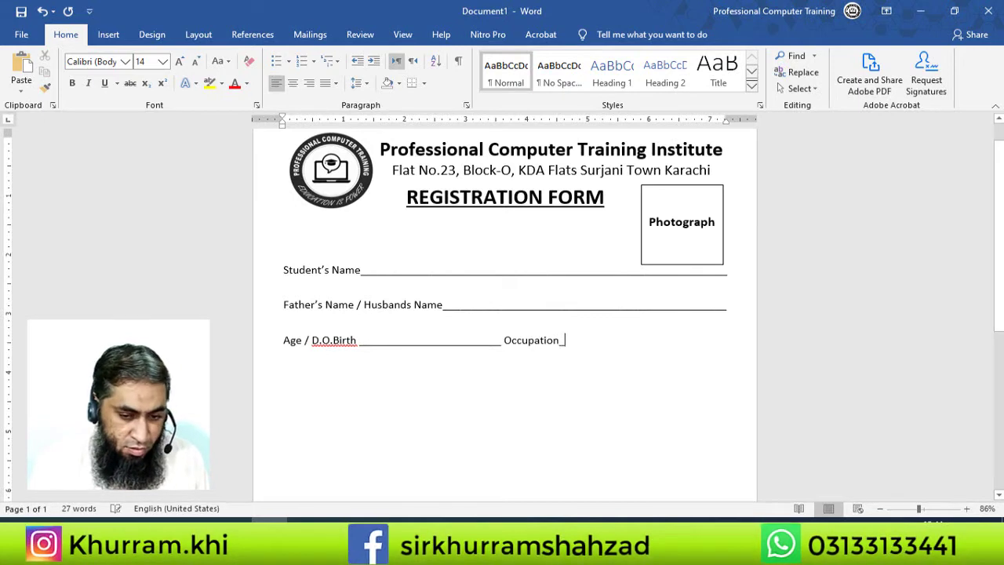
pyautogui.write('__________________________ ')
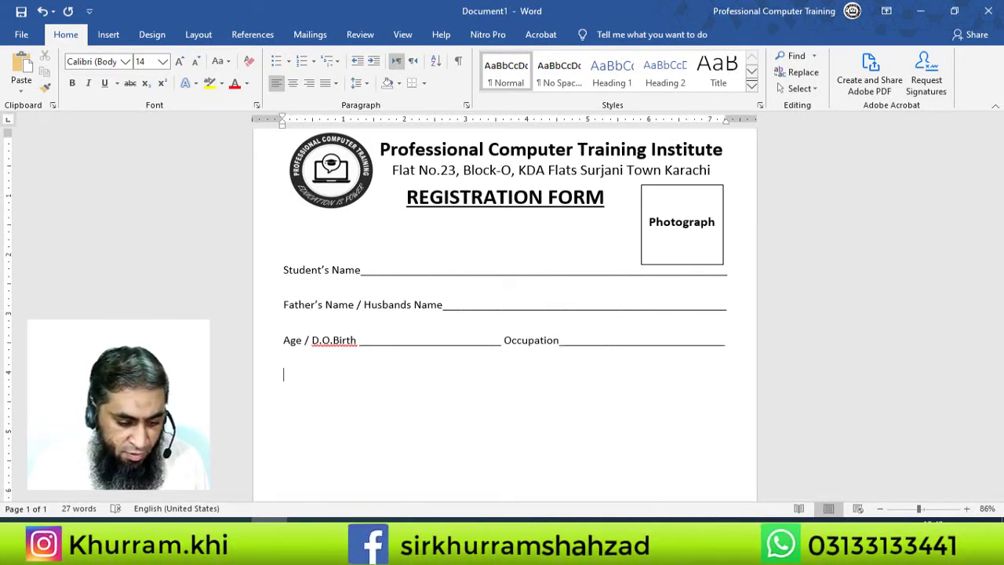
pyautogui.write('Qualifica')
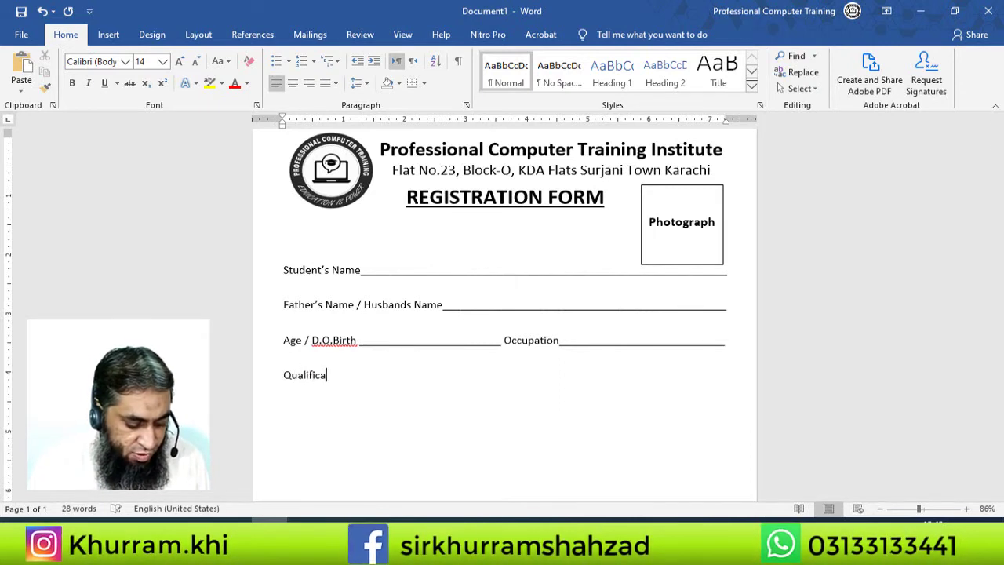
pyautogui.write('tion')
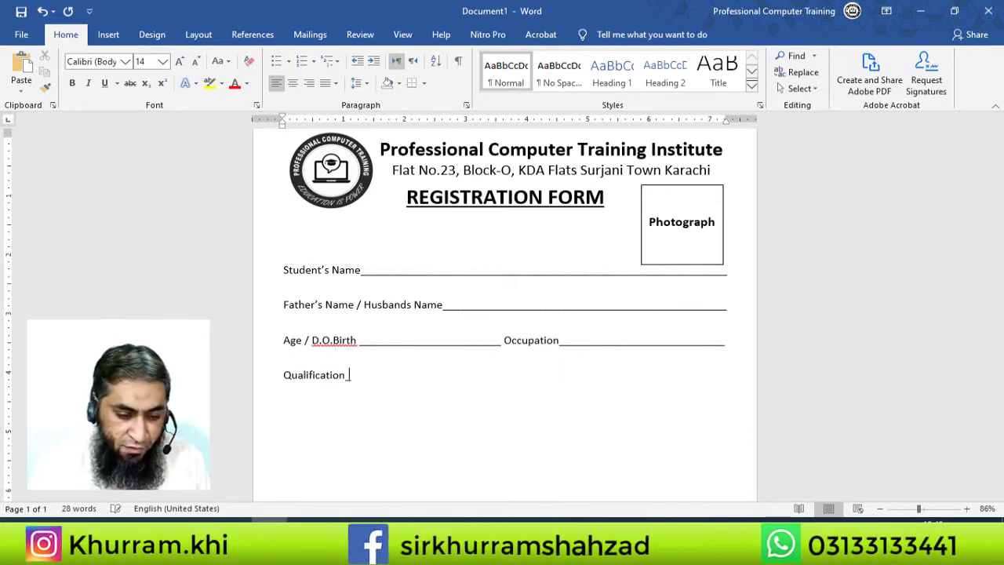
# Add underscore blanks after Qualification and a 'Cell' label, trimming them to fit the line
pyautogui.press('BackSpace')
pyautogui.write('___________________________')
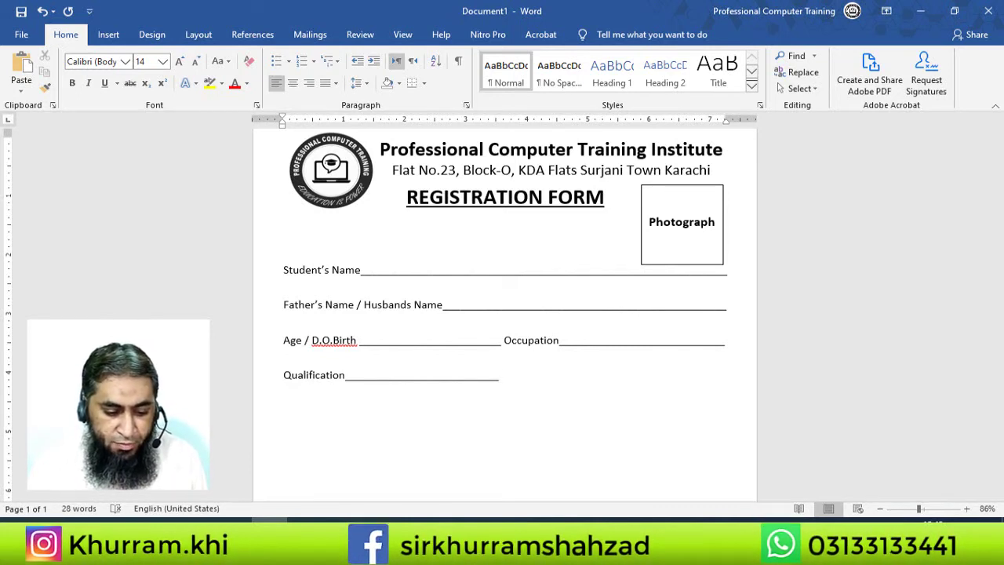
pyautogui.write(' Ce')
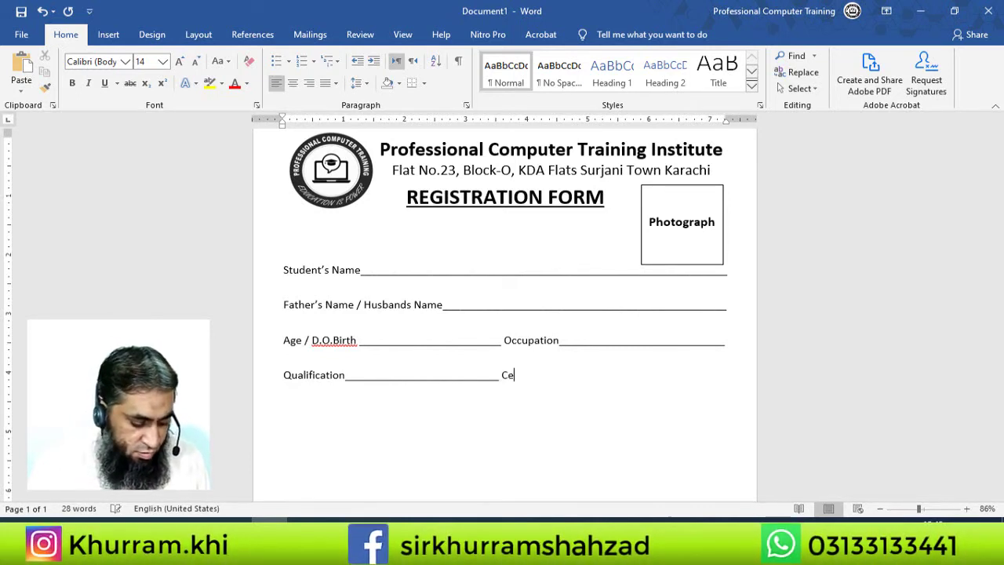
pyautogui.write('ll')
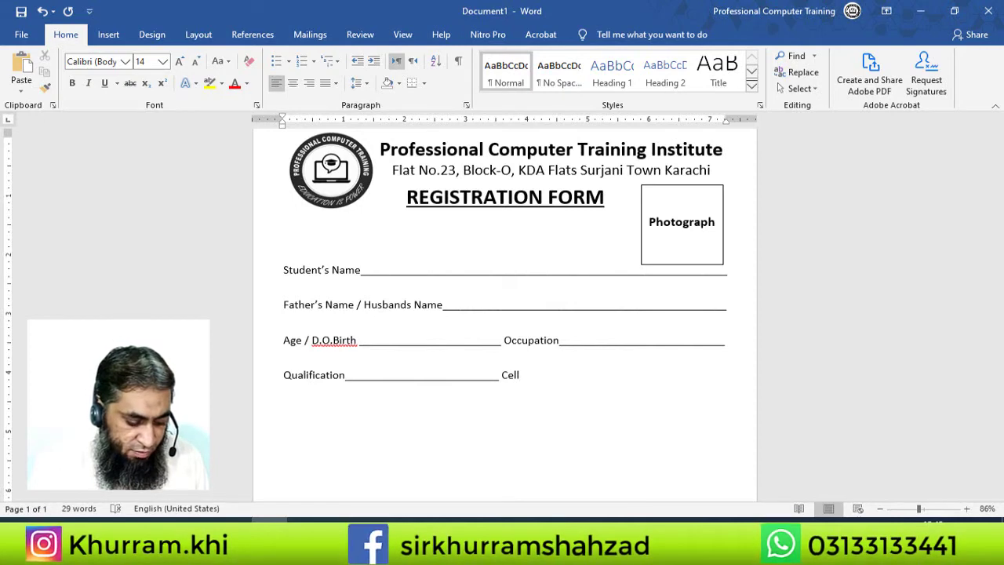
pyautogui.write(' ___________________')
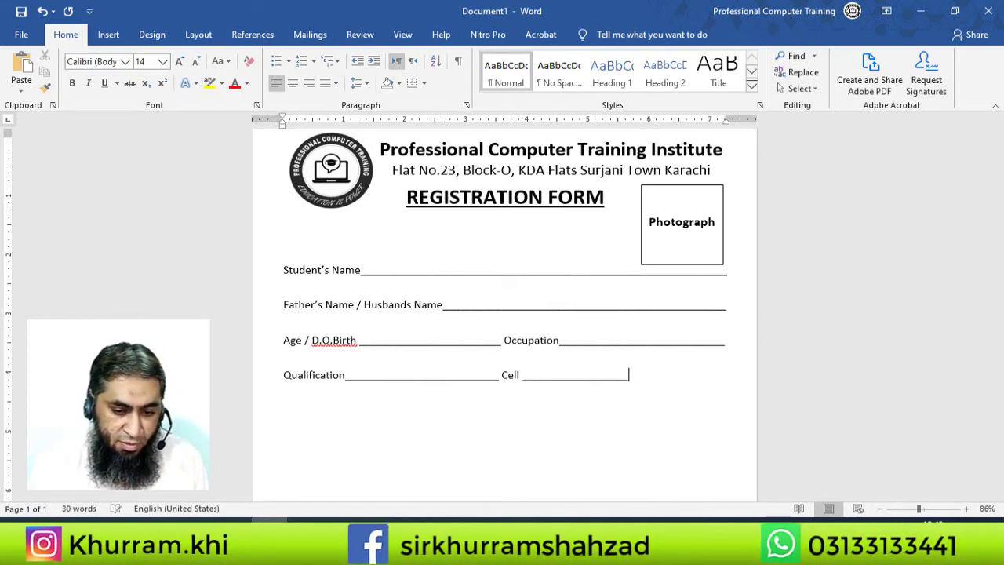
pyautogui.write('__________')
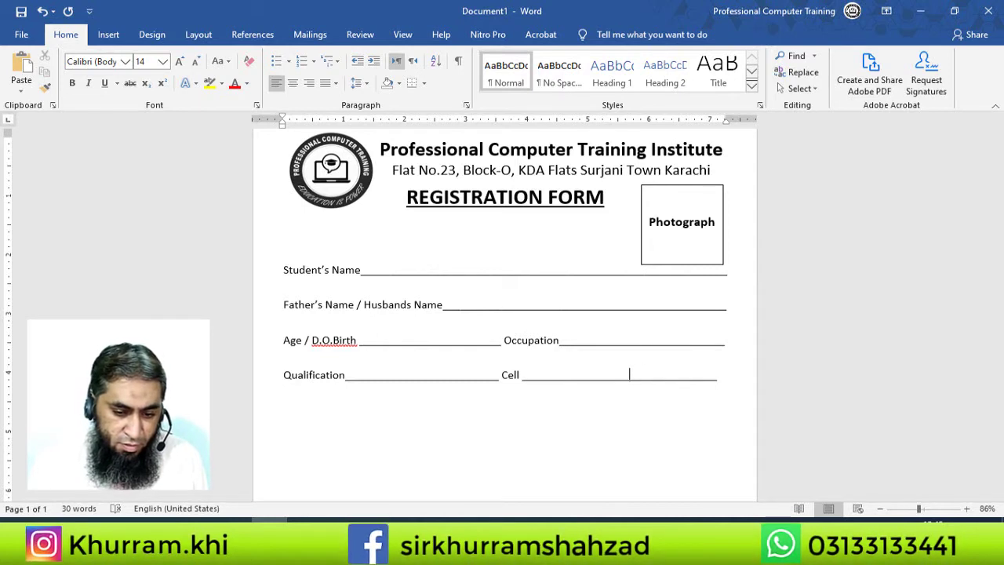
pyautogui.hotkey('shift', 'End')
pyautogui.press('Delete')
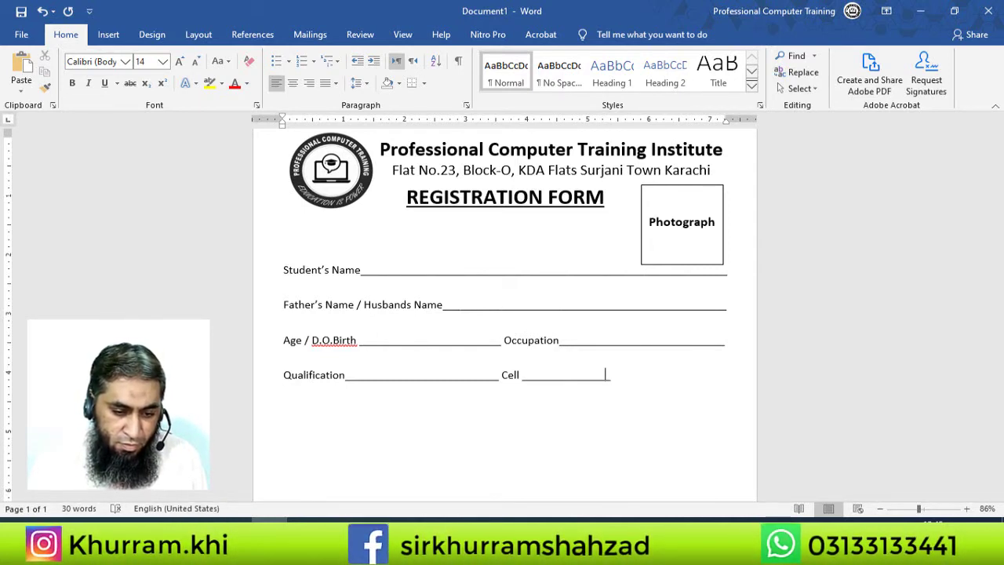
pyautogui.click(508, 375)
pyautogui.hotkey('shift', 'Left')
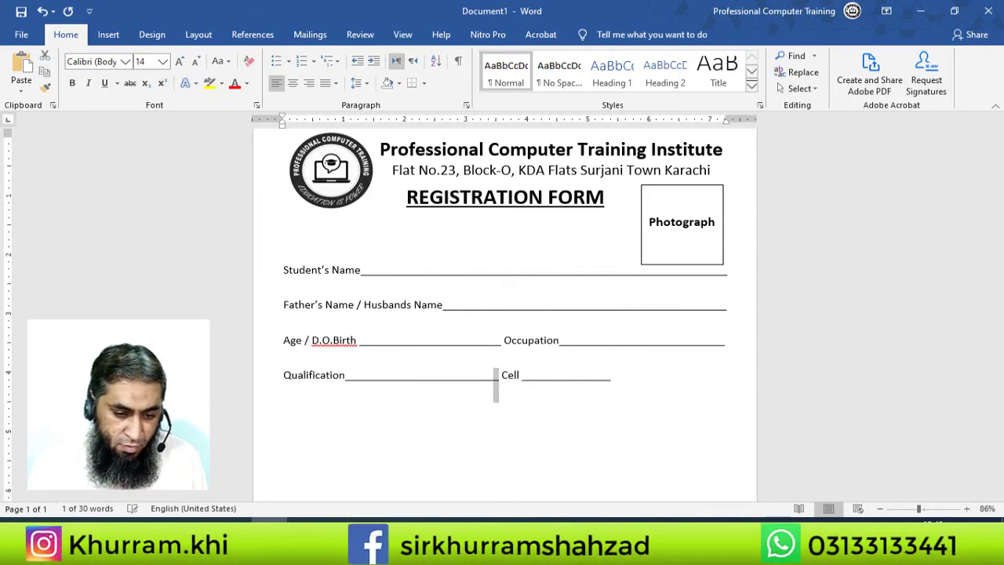
pyautogui.hotkey('shift', 'Left')
pyautogui.hotkey('shift', 'Left')
pyautogui.hotkey('shift', 'Left')
pyautogui.press('Delete')
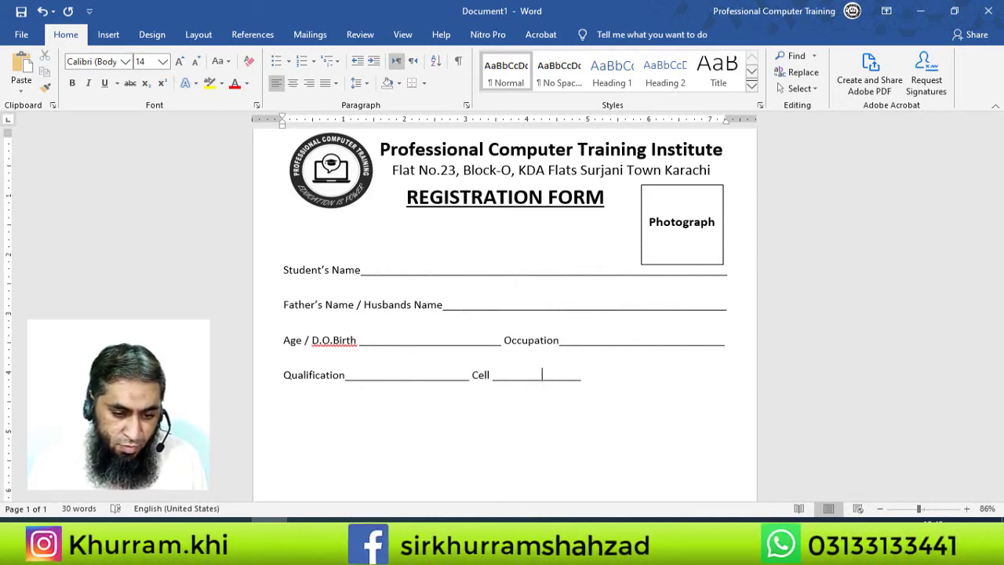
pyautogui.press('End')
pyautogui.press('Down')
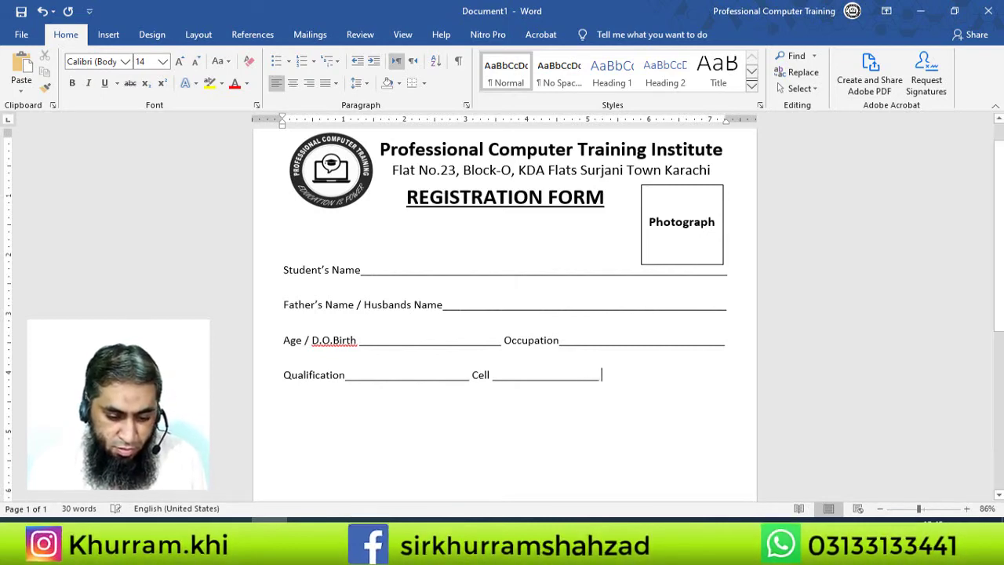
# Add an 'E-mail' label with its underscore blank at the end of the line
pyautogui.write('Ema')
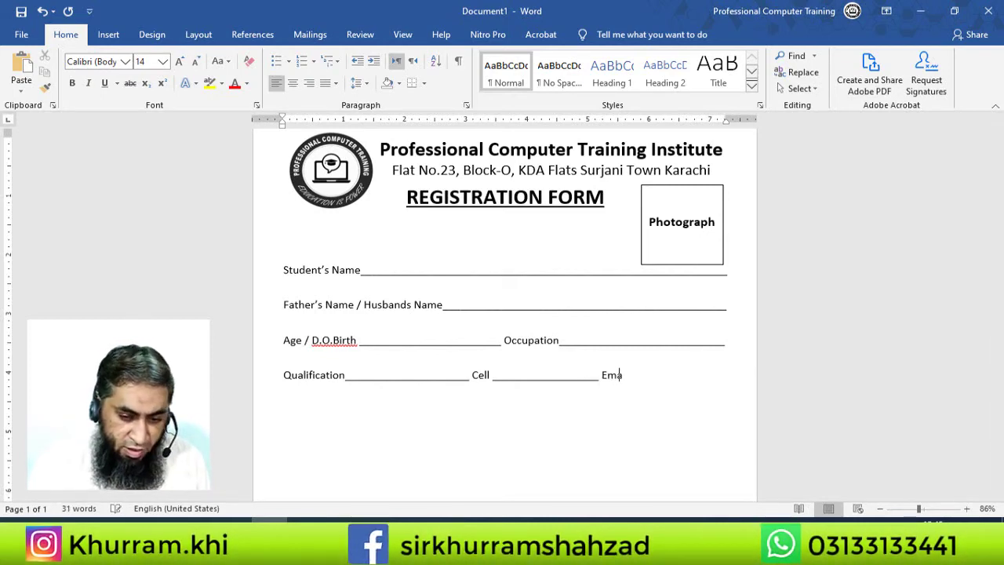
pyautogui.write('i')
pyautogui.press('BackSpace')
pyautogui.press('BackSpace')
pyautogui.press('BackSpace')
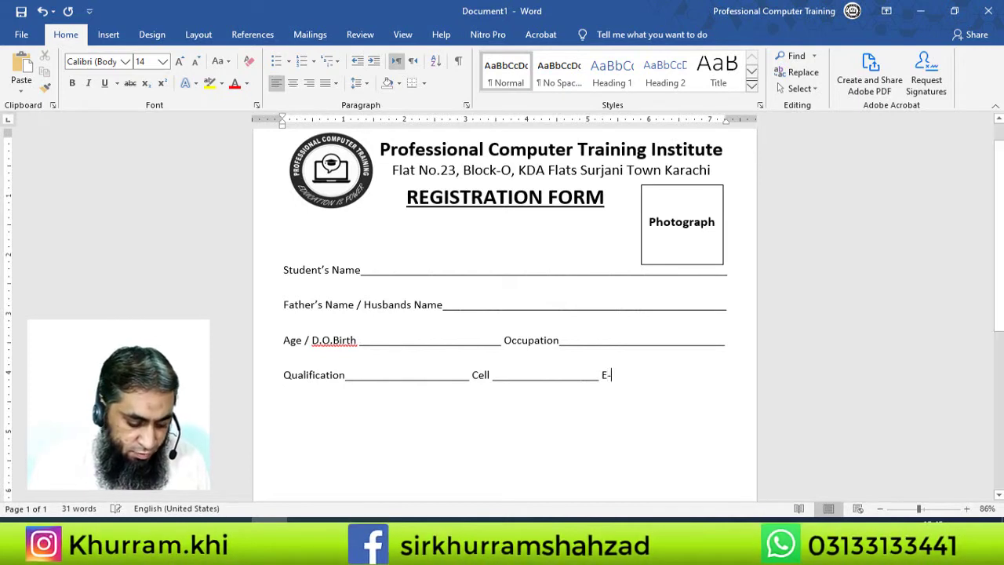
pyautogui.write('-mail')
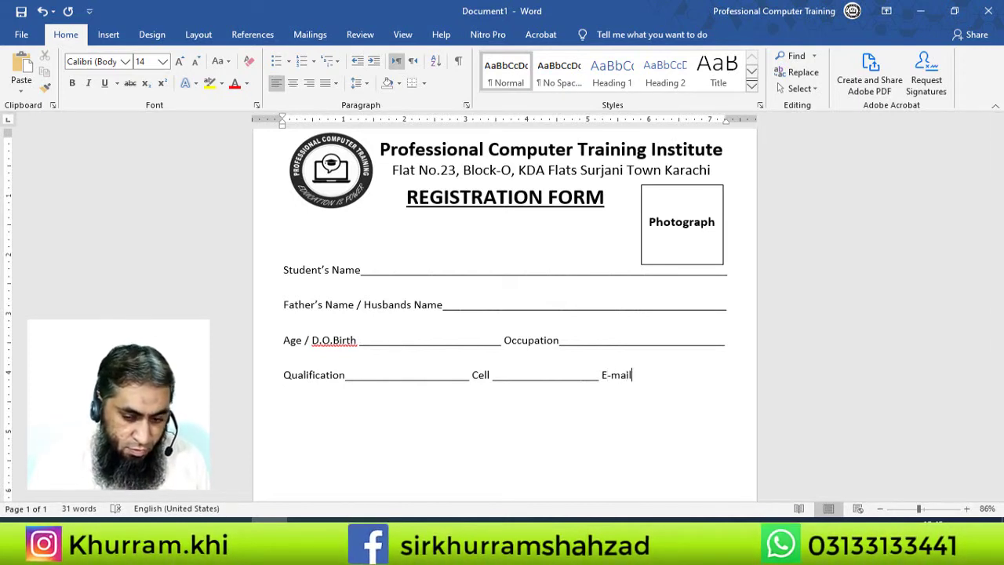
pyautogui.write('________________')
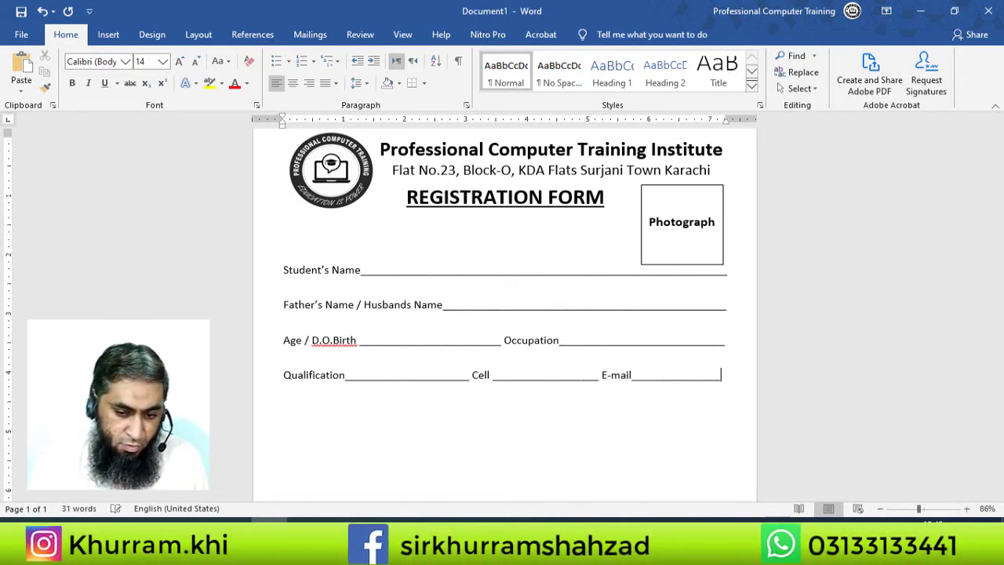
pyautogui.write('_')
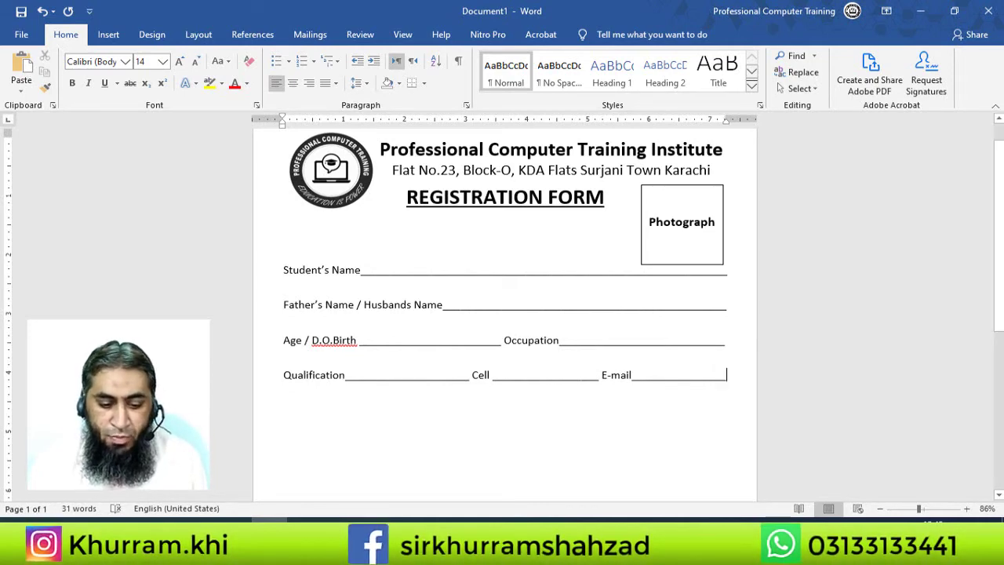
# Add a 'Full Address' label followed by an underscore fill-in line
pyautogui.press('Return')
pyautogui.write('F')
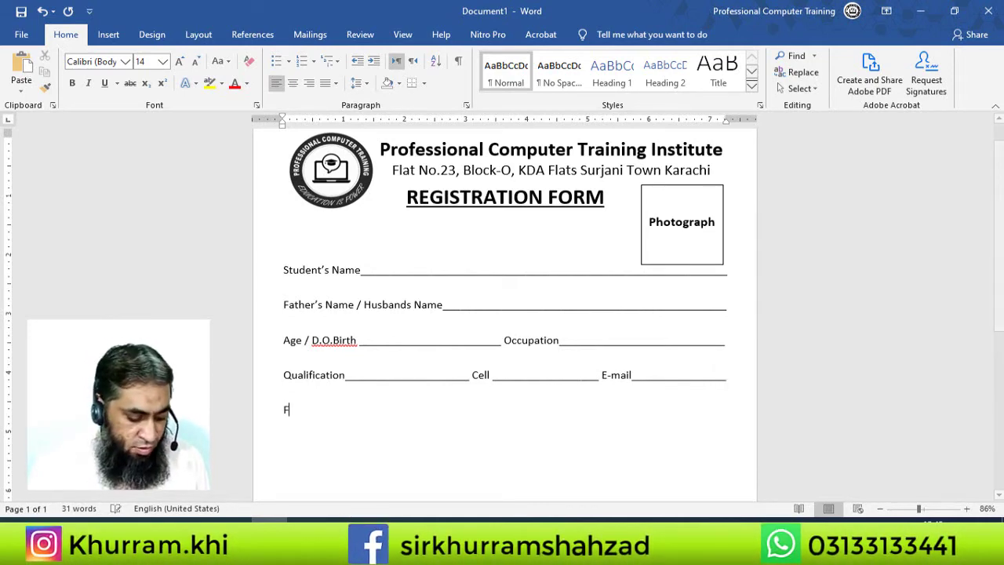
pyautogui.write('Ul')
pyautogui.press('BackSpace')
pyautogui.press('BackSpace')
pyautogui.press('BackSpace')
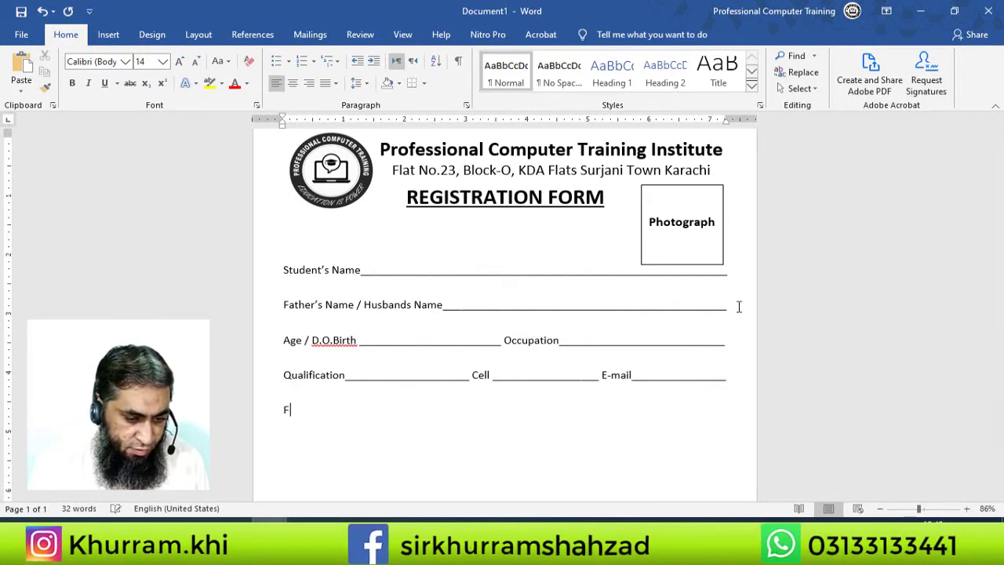
pyautogui.write('ull A')
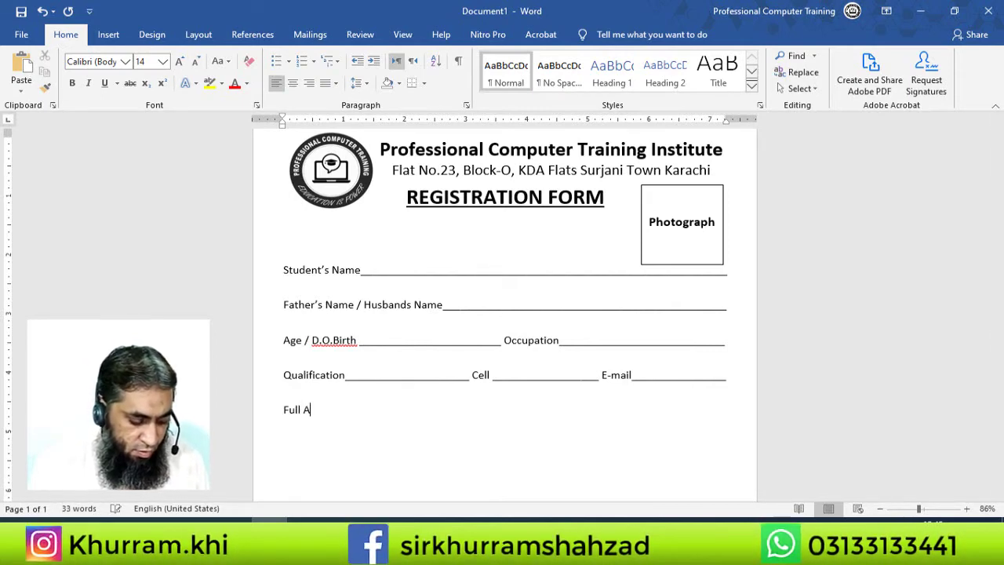
pyautogui.write('ddress _')
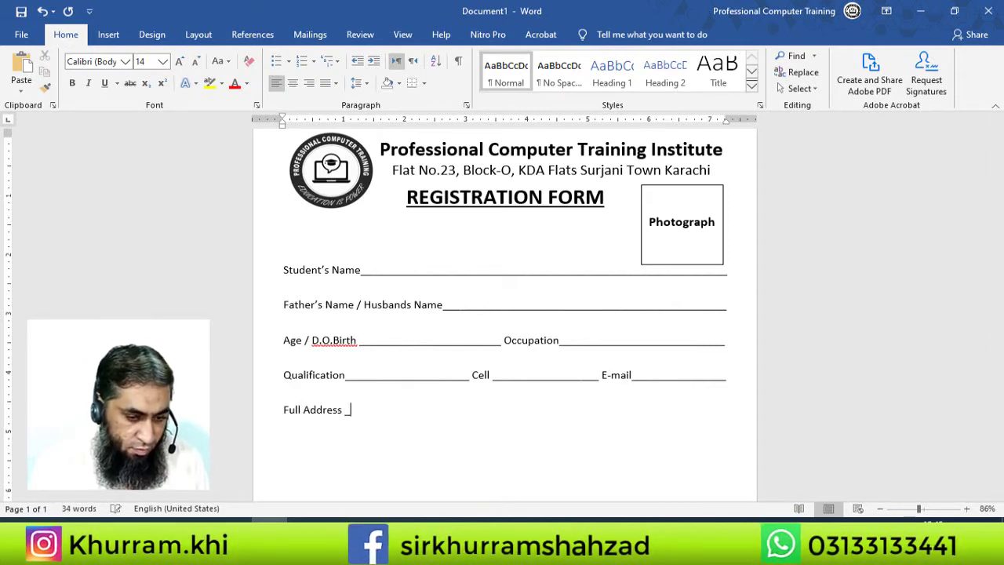
pyautogui.write('__________________________________________________')
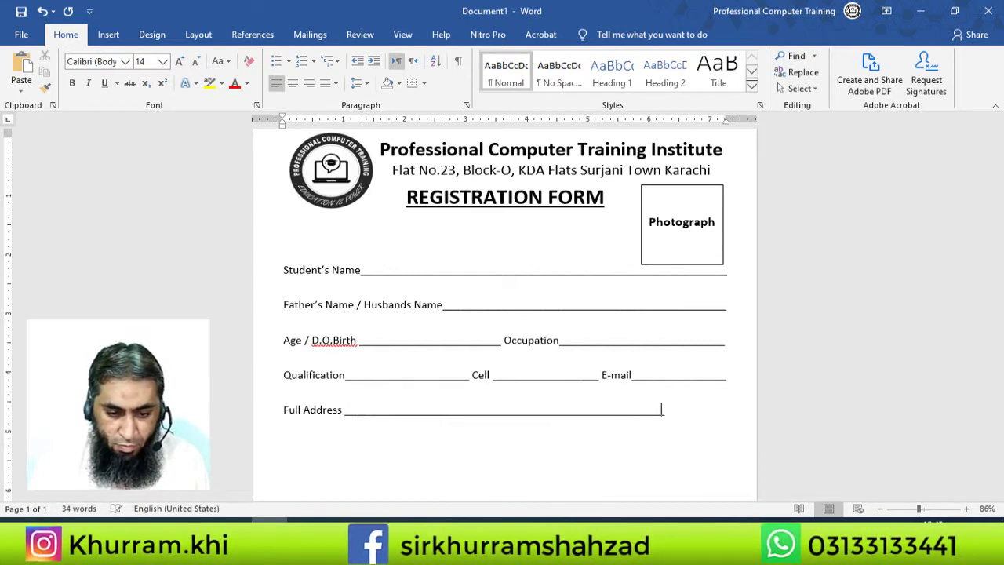
pyautogui.write('__________________________')
pyautogui.hotkey('ctrl', 'z')
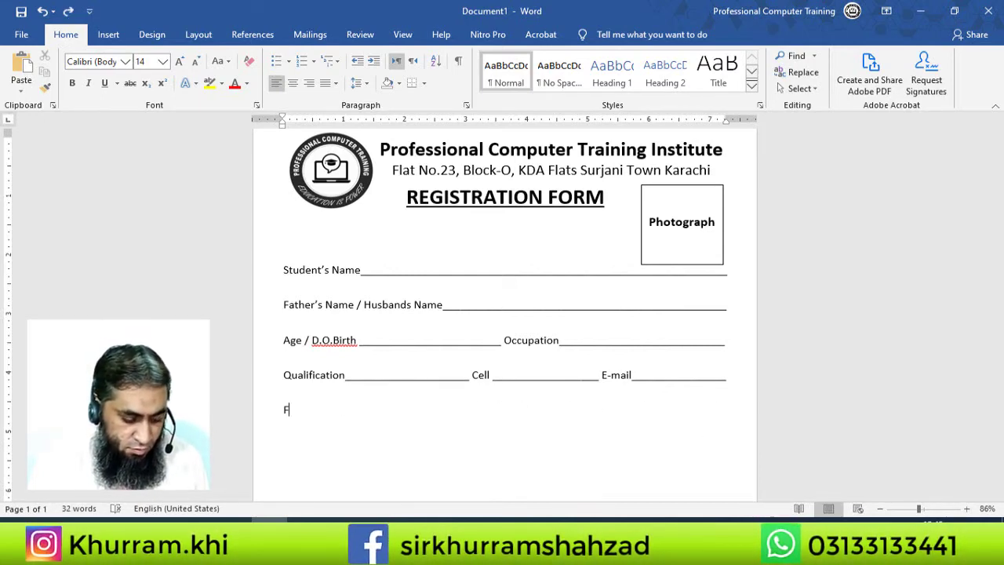
pyautogui.write('ll Addre')
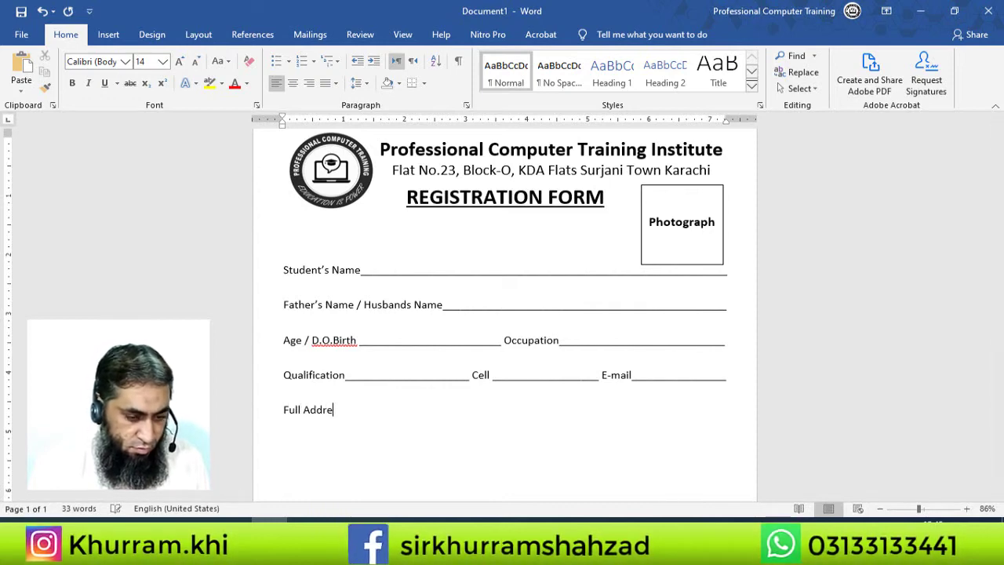
pyautogui.write('ss')
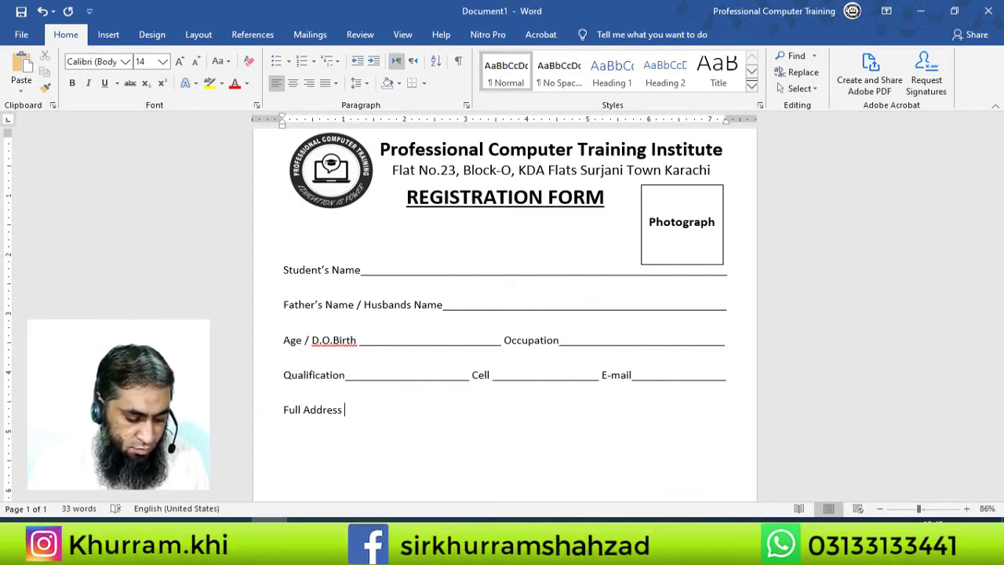
pyautogui.hotkey('ctrl', 'u')
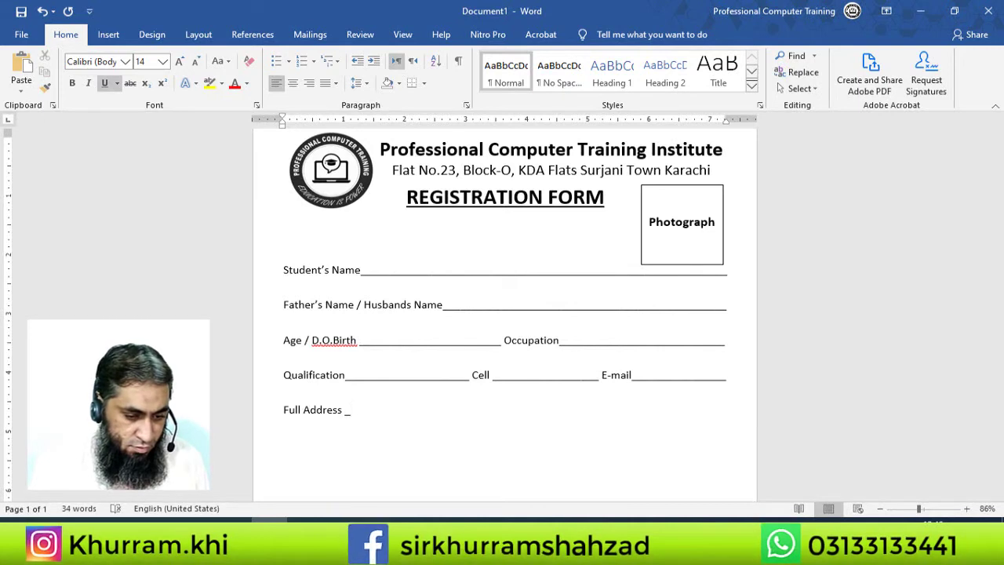
pyautogui.hotkey('ctrl', 'u')
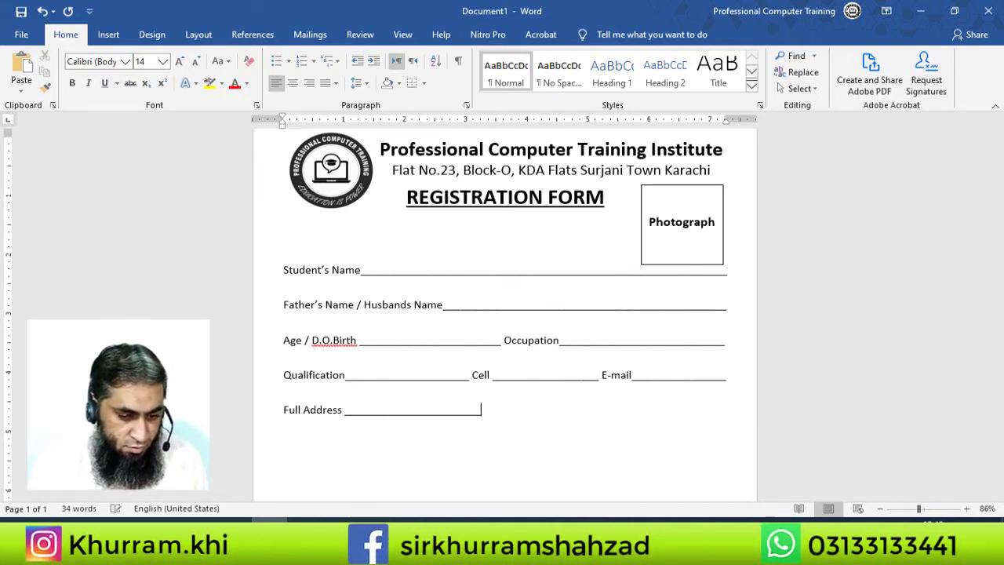
pyautogui.write('____________________________')
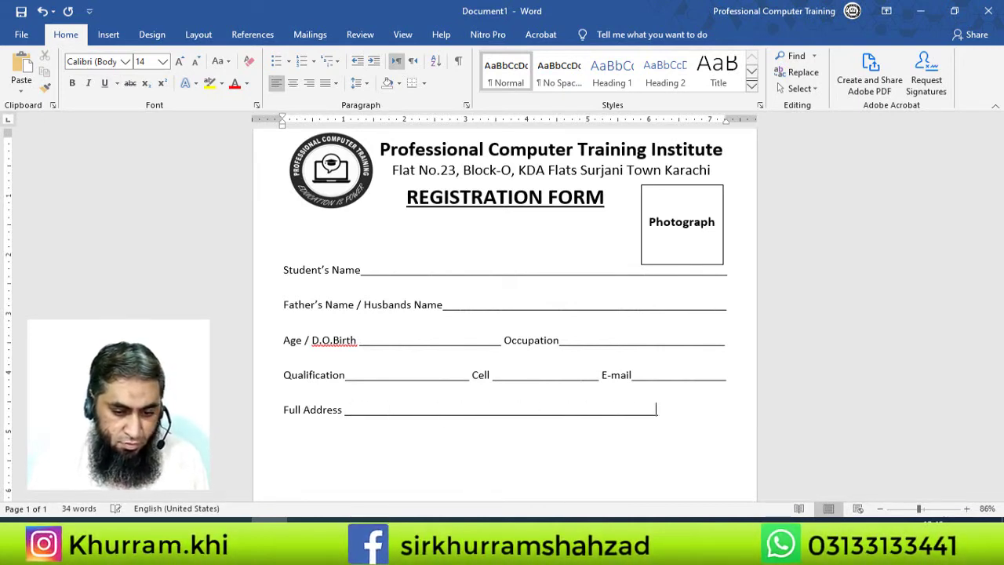
pyautogui.write('___________')
# Add a 'CNIC No.' line with underscore blanks reaching the right margin, then start a new line
pyautogui.press('Return')
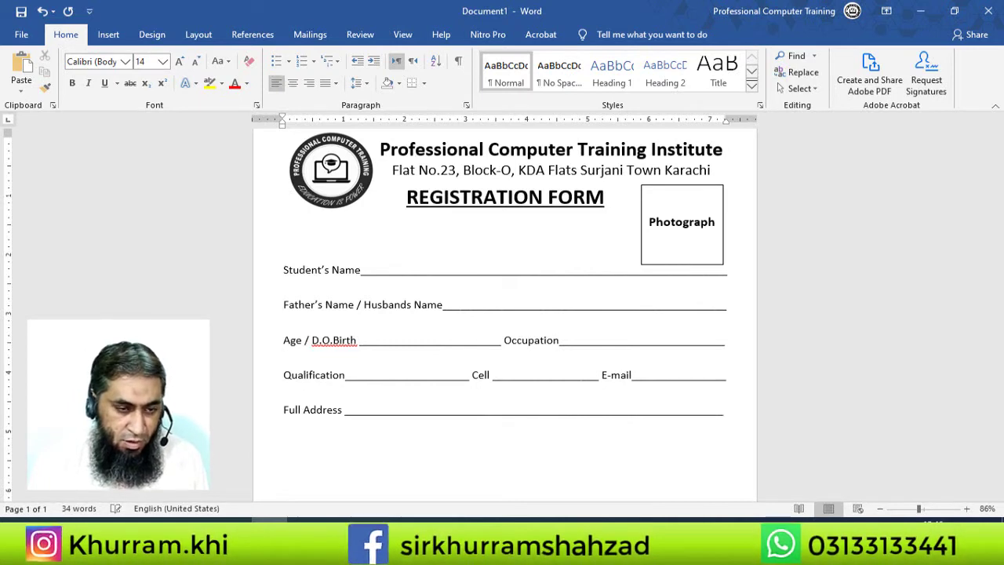
pyautogui.write('_____')
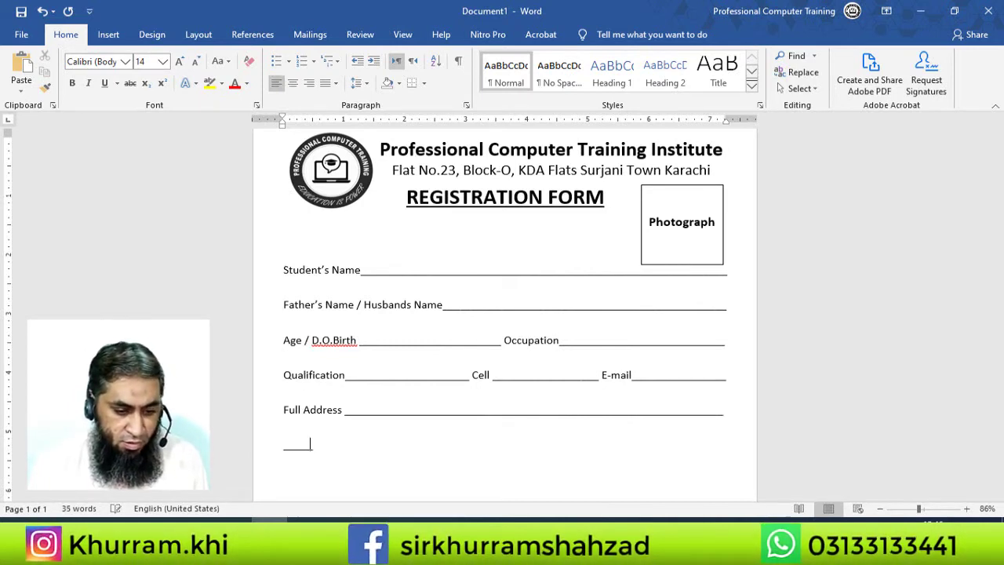
pyautogui.write('________________')
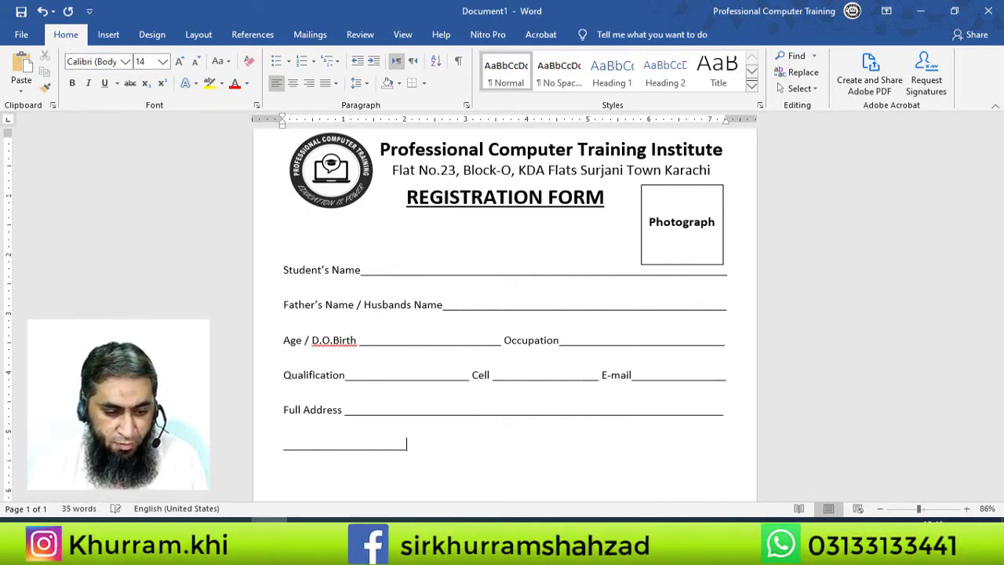
pyautogui.write('__________')
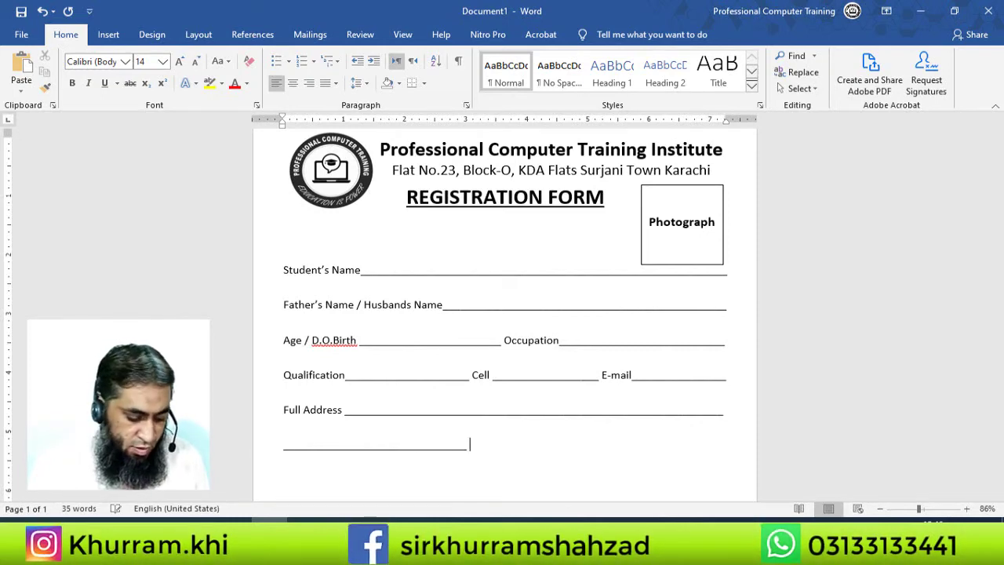
pyautogui.write(' CN')
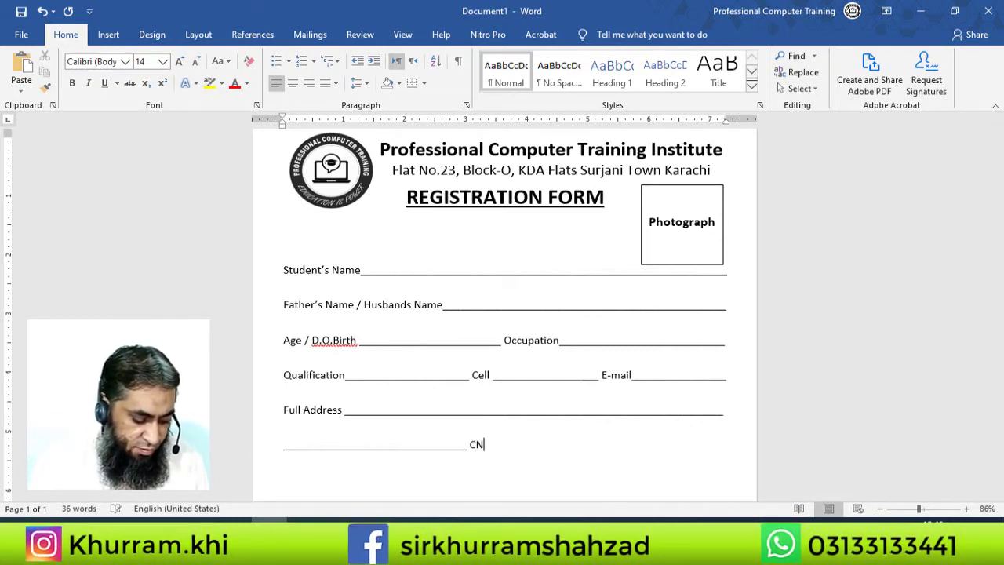
pyautogui.write('IC')
pyautogui.write('I')
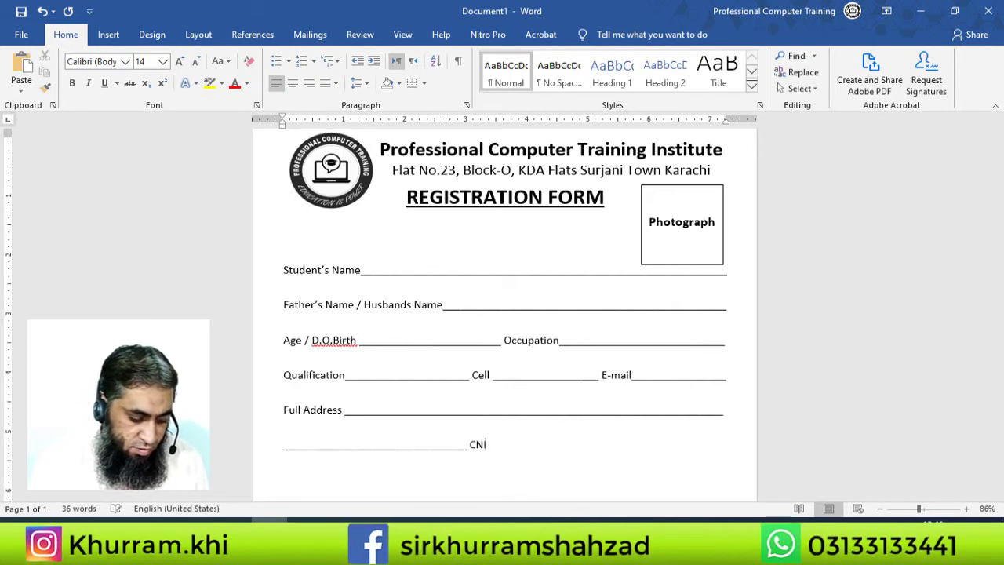
pyautogui.write('C No')
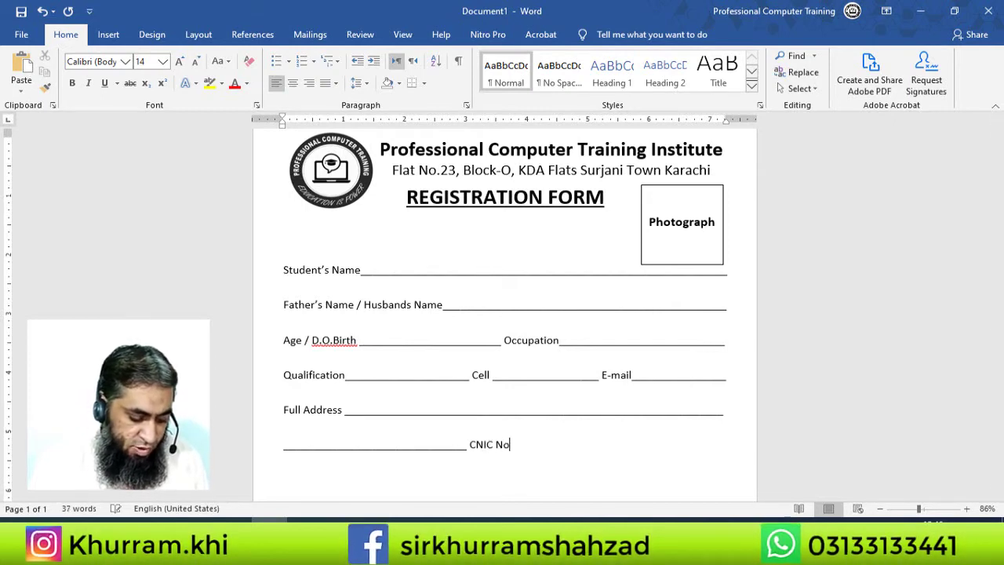
pyautogui.write('.. ')
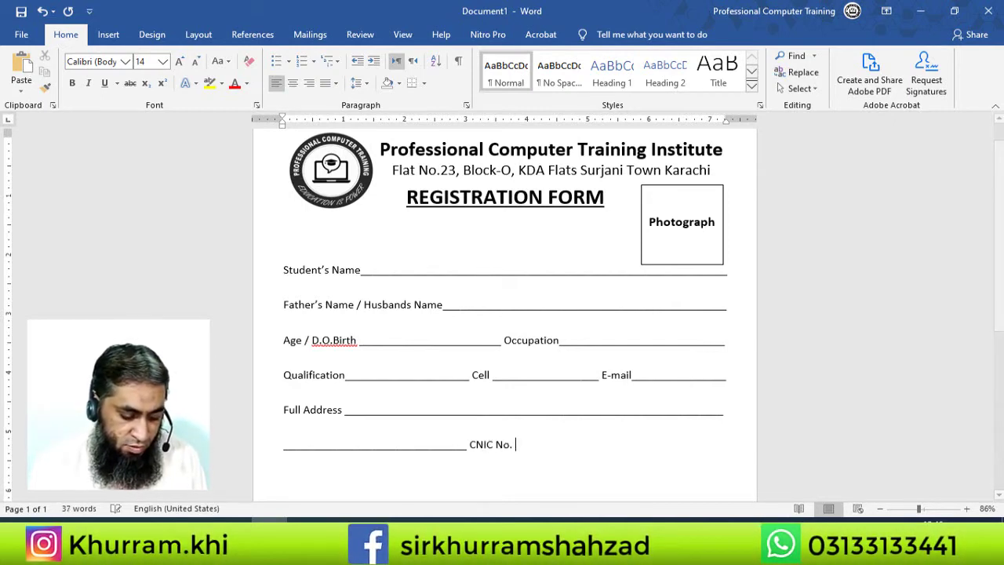
pyautogui.write('___________________________________')
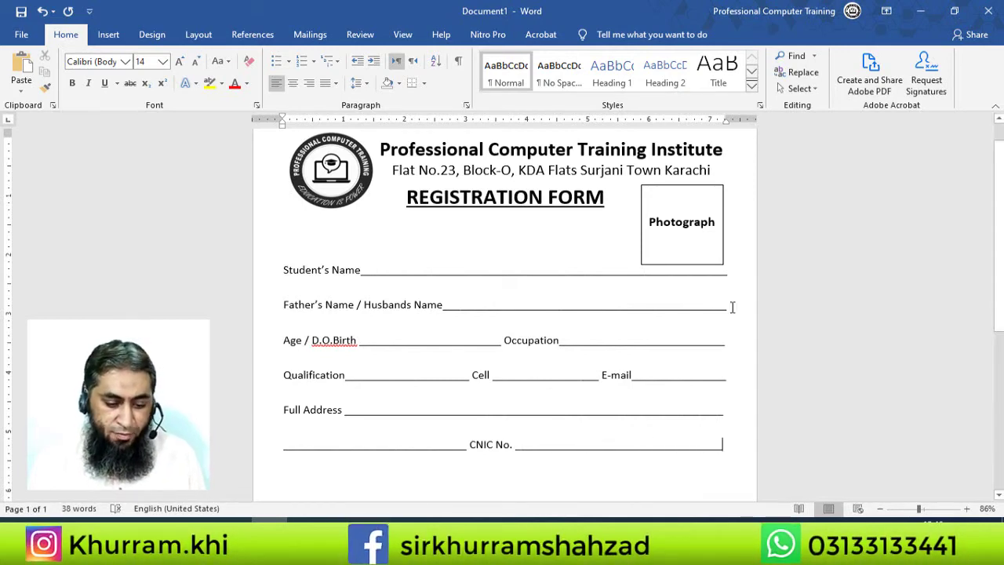
pyautogui.hotkey('ctrl', 'space')
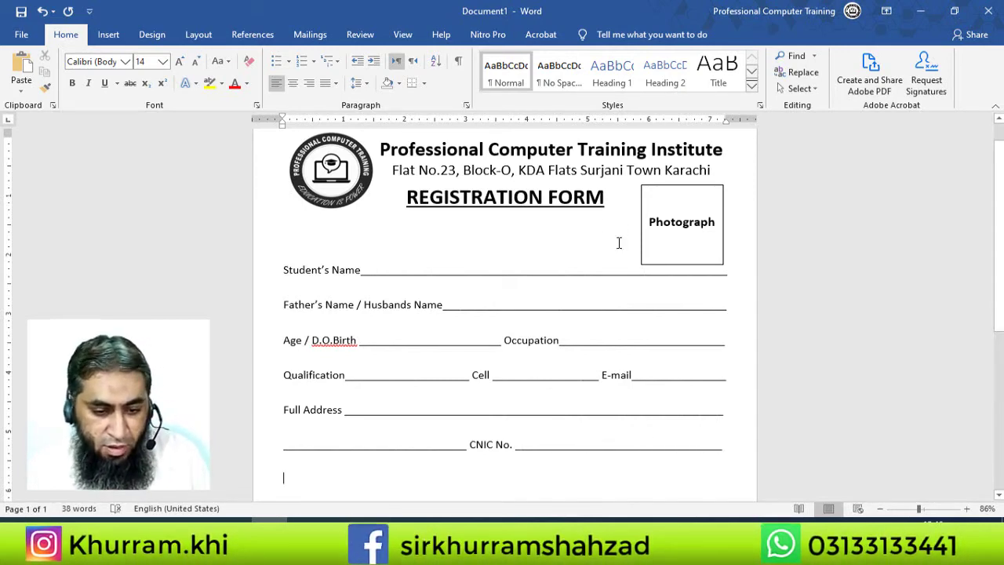
# Bring up the Insert Table size grid below the CNIC No. line
pyautogui.scroll(-3, 456, 401)
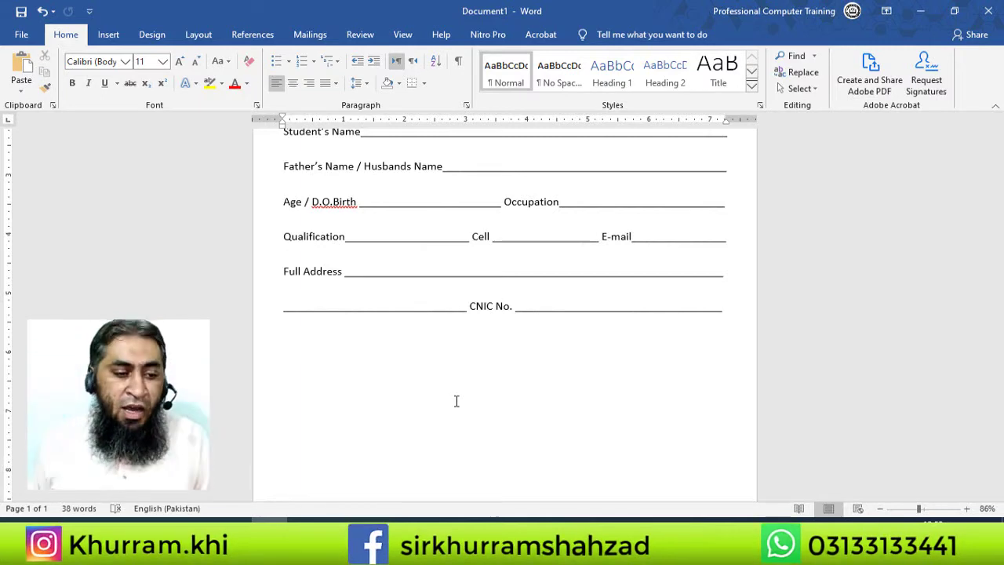
pyautogui.click(109, 36)
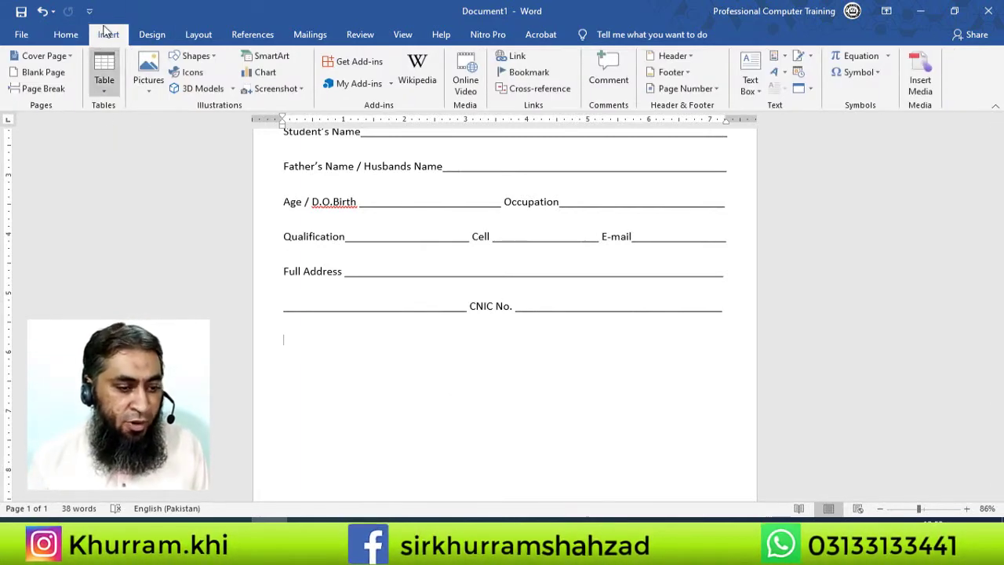
pyautogui.click(104, 82)
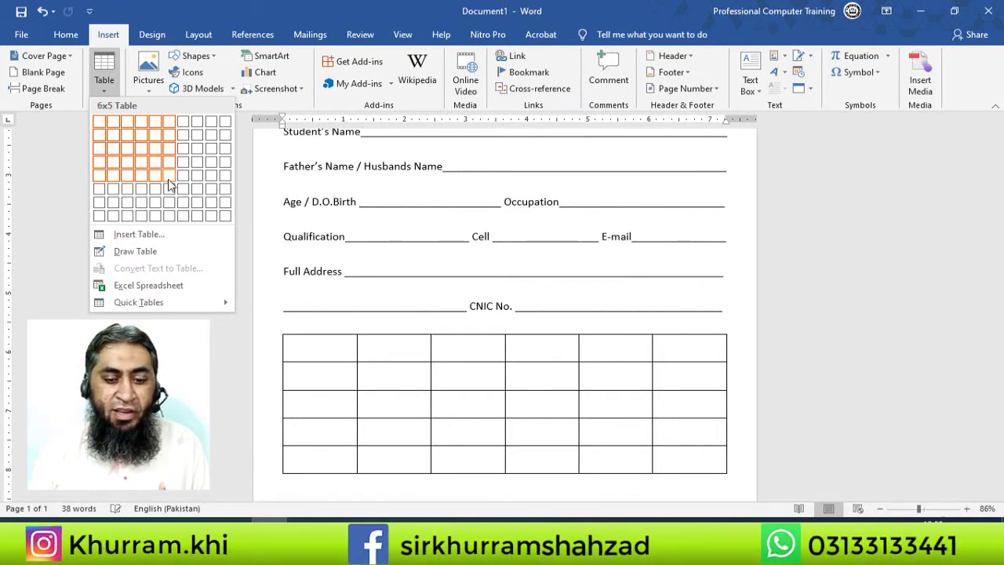
# Insert a 6x5 table and type the headers Course, Days and Timings in its first row
pyautogui.click(169, 184)
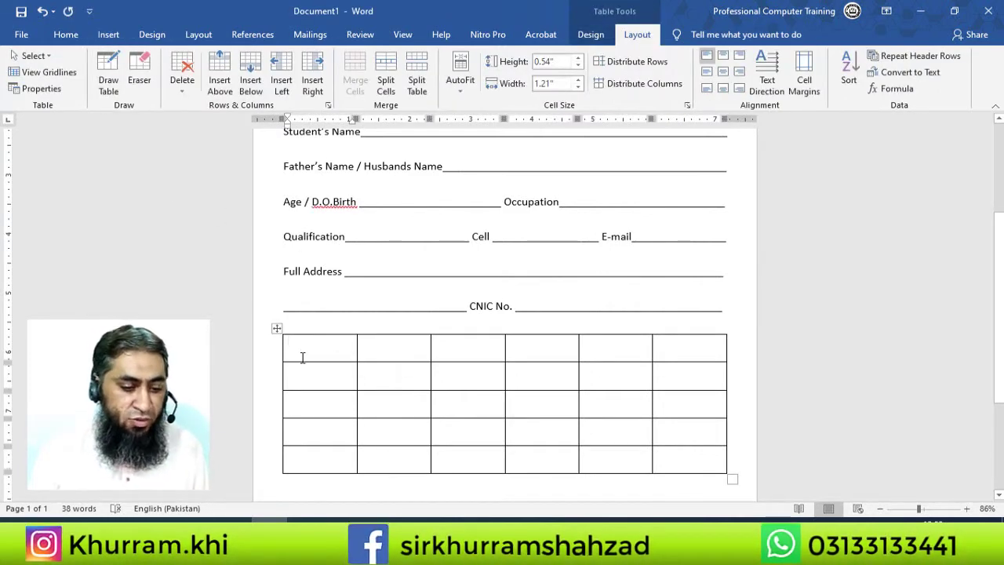
pyautogui.write('Course')
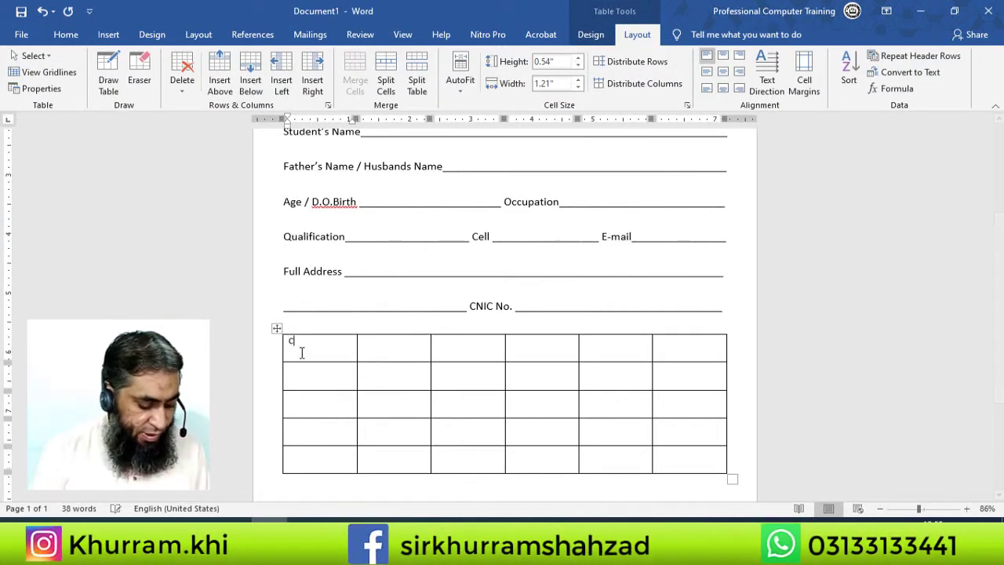
pyautogui.press('Tab')
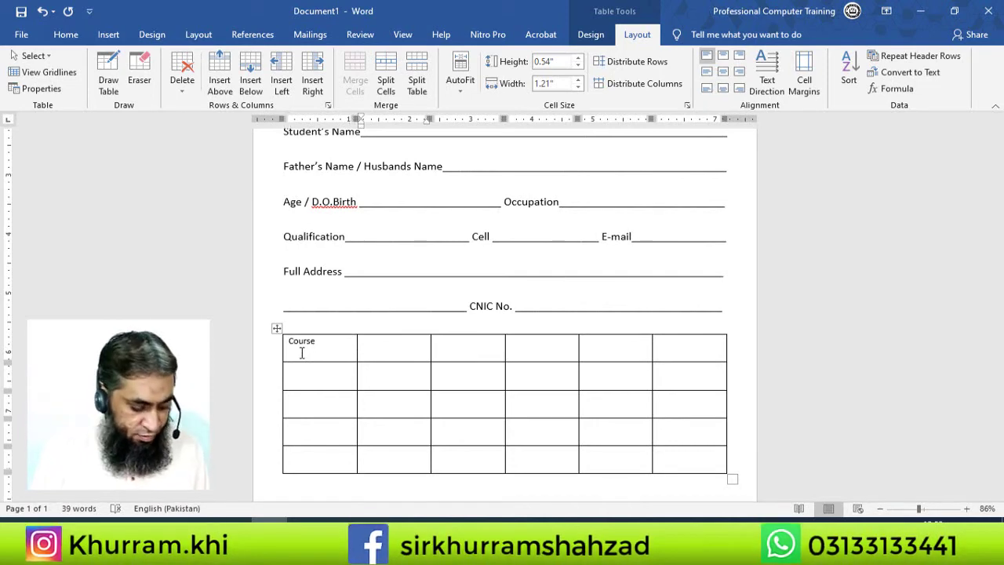
pyautogui.write('Days')
pyautogui.press('Tab')
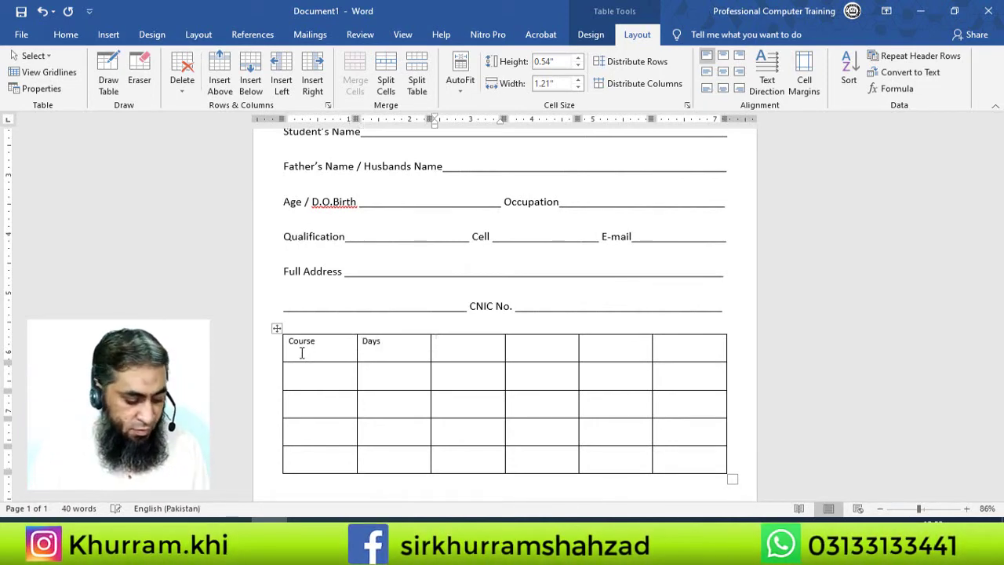
pyautogui.write('Timings')
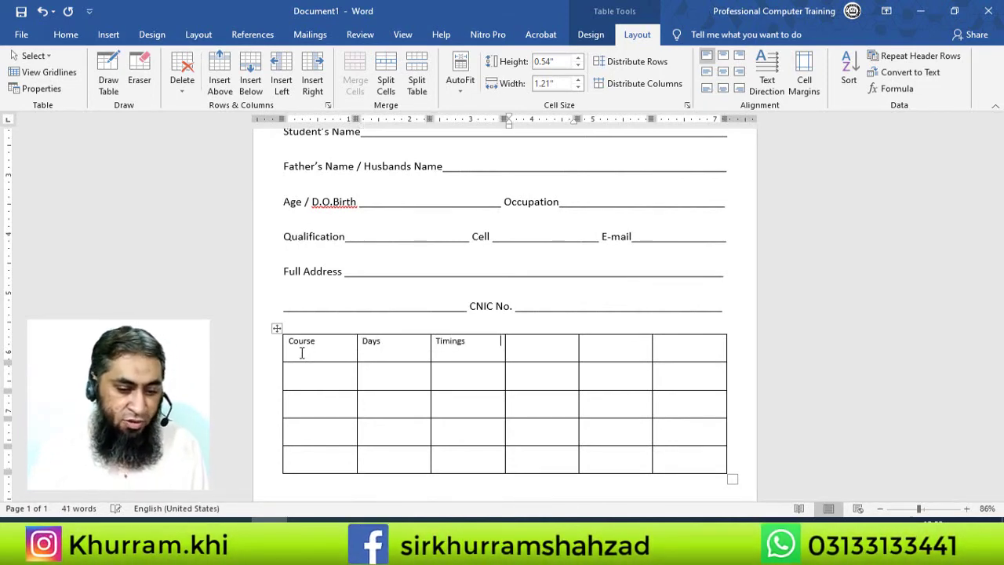
pyautogui.press('Tab')
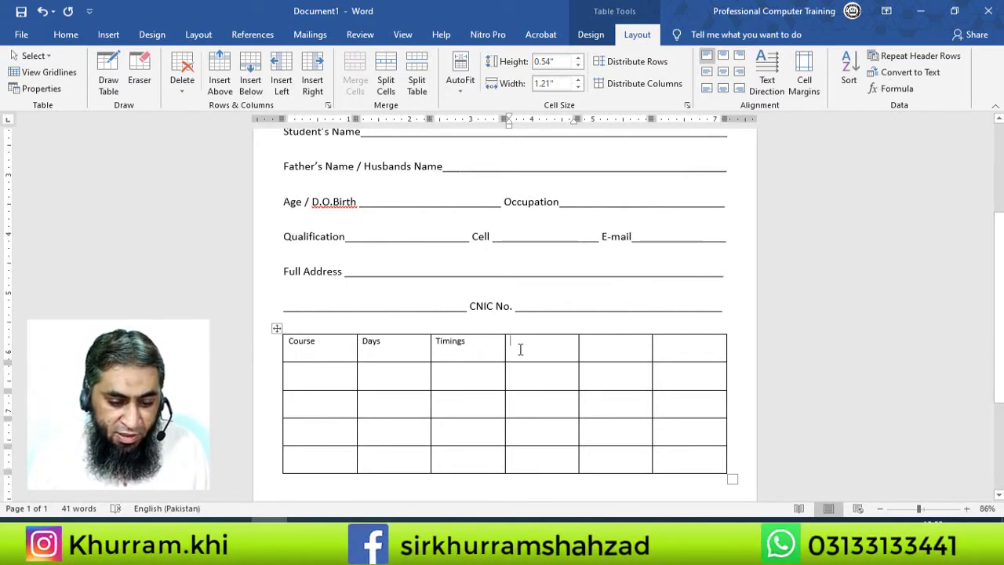
# Merge the last three header cells into one cell
pyautogui.moveTo(520, 349); pyautogui.dragTo(692, 351)
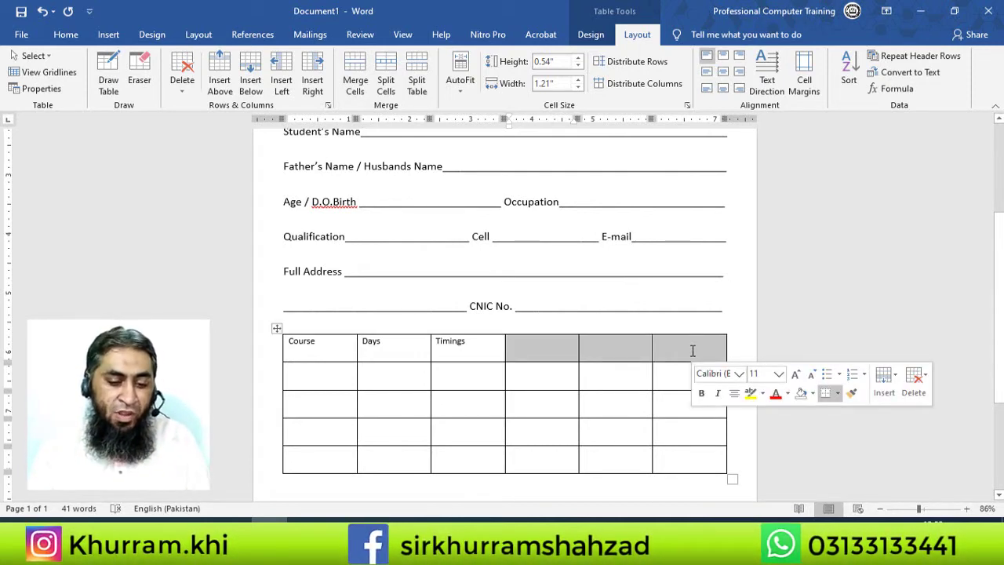
pyautogui.moveTo(692, 351); pyautogui.dragTo(545, 351)
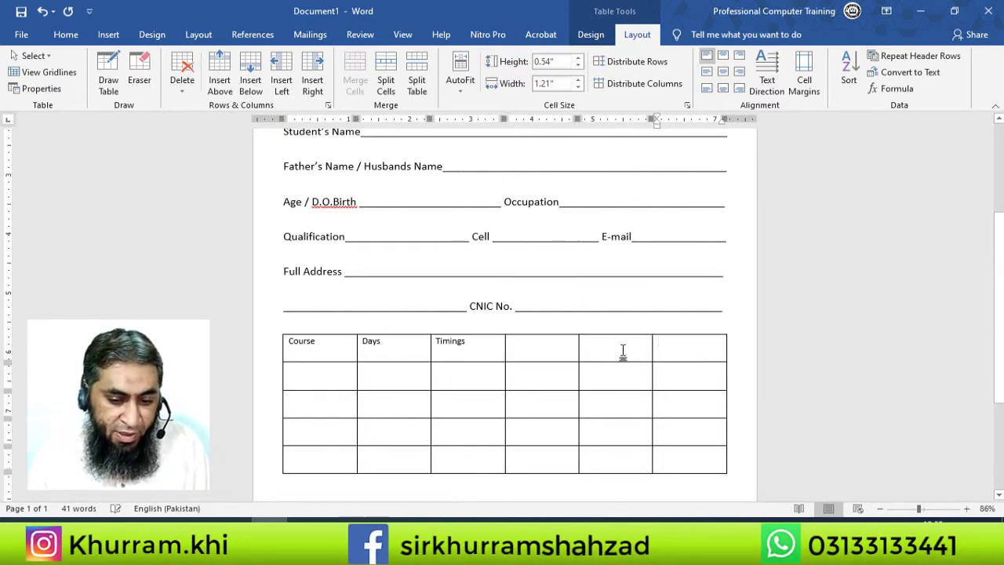
pyautogui.rightClick(545, 351)
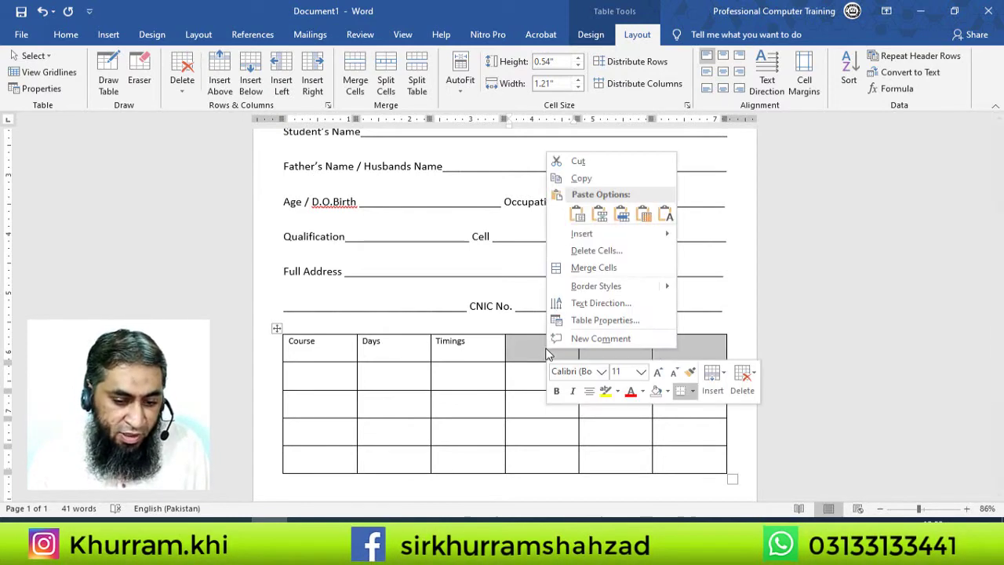
pyautogui.click(600, 269)
pyautogui.click(616, 358)
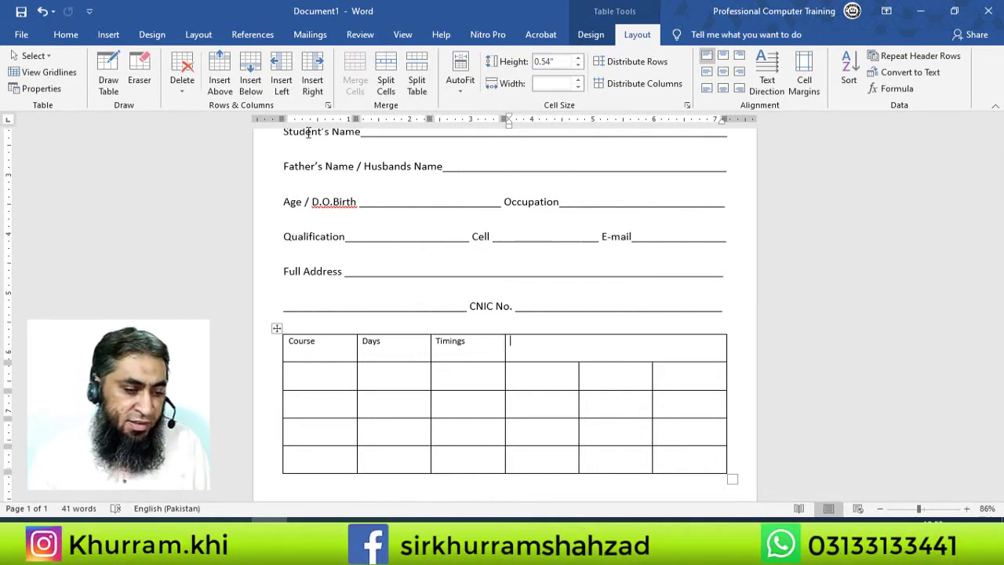
# Split the merged cell into 3 columns by 2 rows, then merge its top row
pyautogui.click(395, 78)
pyautogui.write('2')
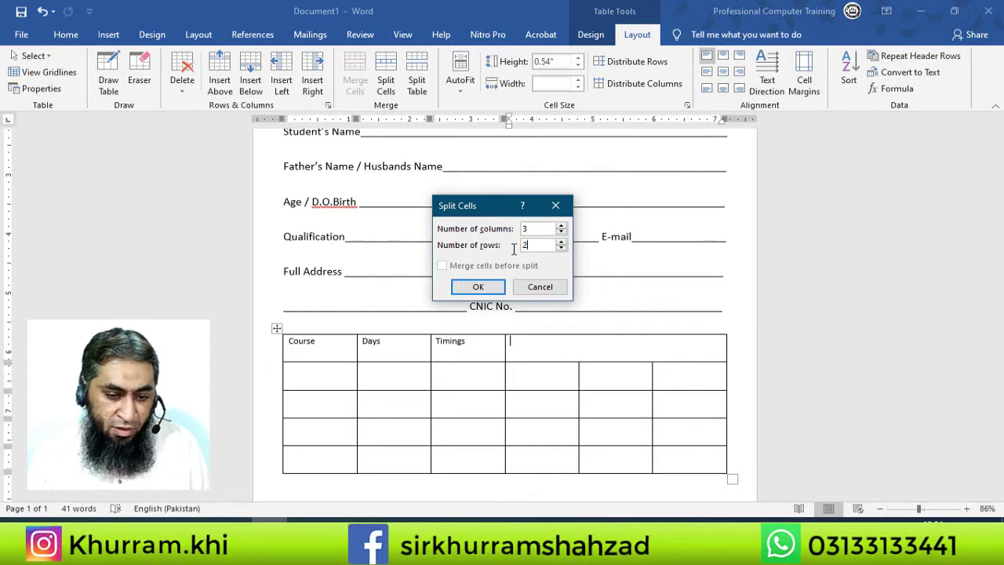
pyautogui.click(494, 290)
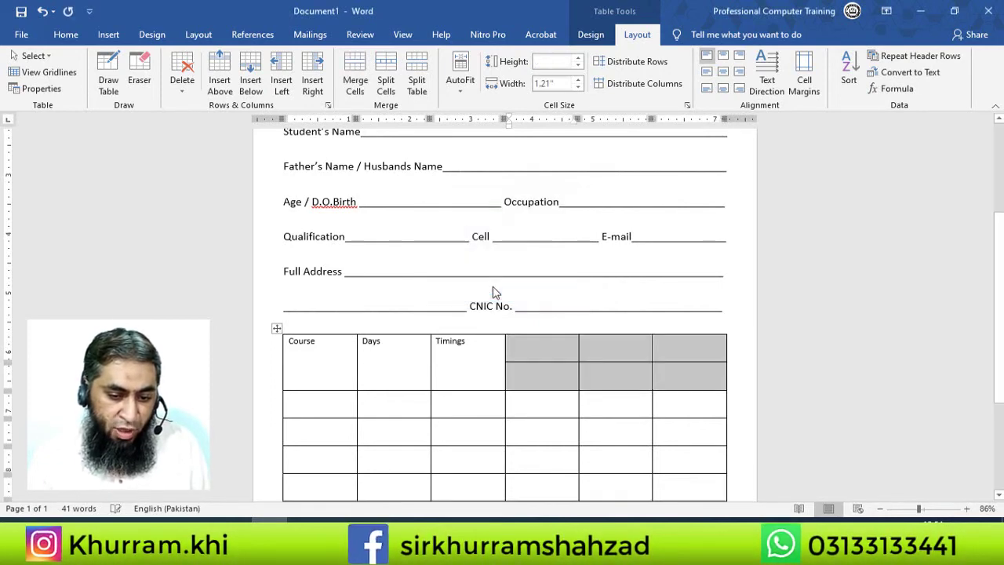
pyautogui.click(617, 379)
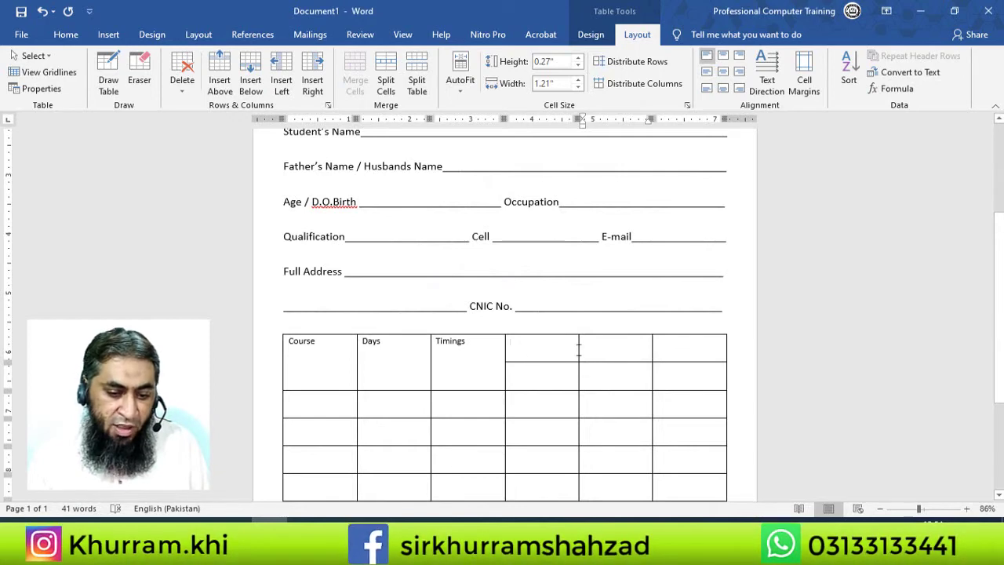
pyautogui.moveTo(578, 349); pyautogui.dragTo(693, 348)
pyautogui.rightClick(693, 347)
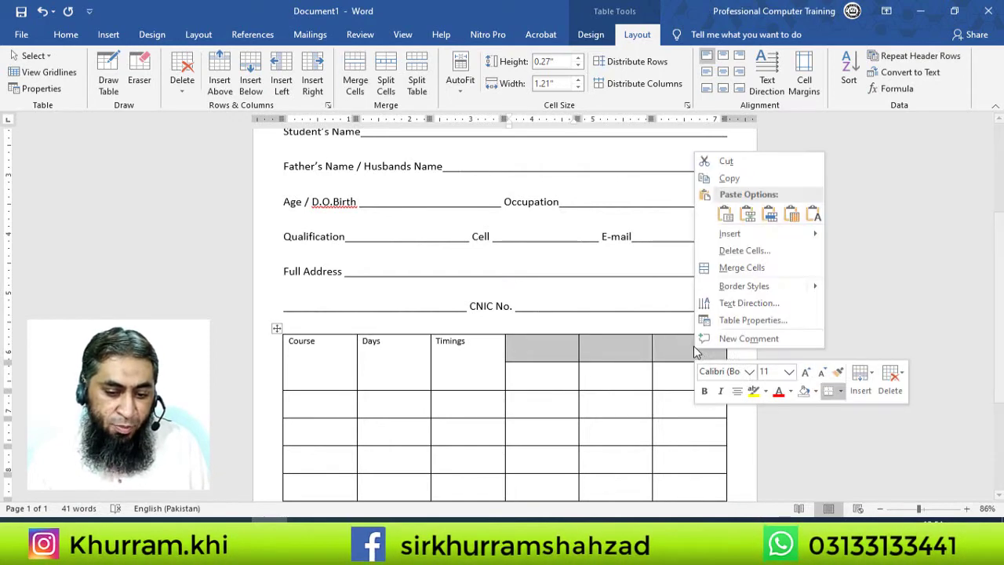
pyautogui.click(737, 268)
pyautogui.click(749, 366)
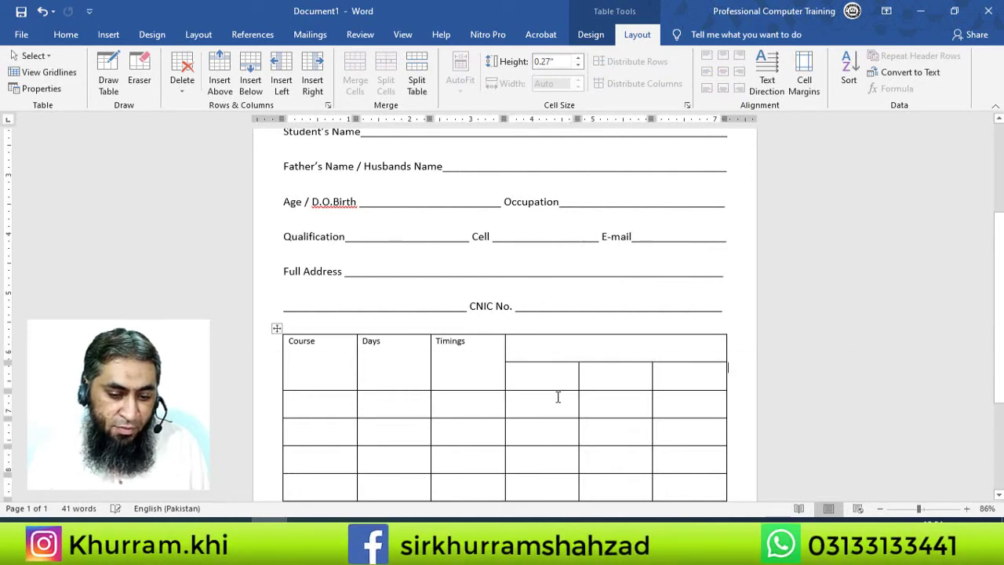
# Shorten the rows and type For Office Use Only, Reg. No., Receipt No. and Fees, fixing the Receipt spelling
pyautogui.moveTo(555, 392); pyautogui.dragTo(556, 358)
pyautogui.click(564, 340)
pyautogui.write('For Offic')
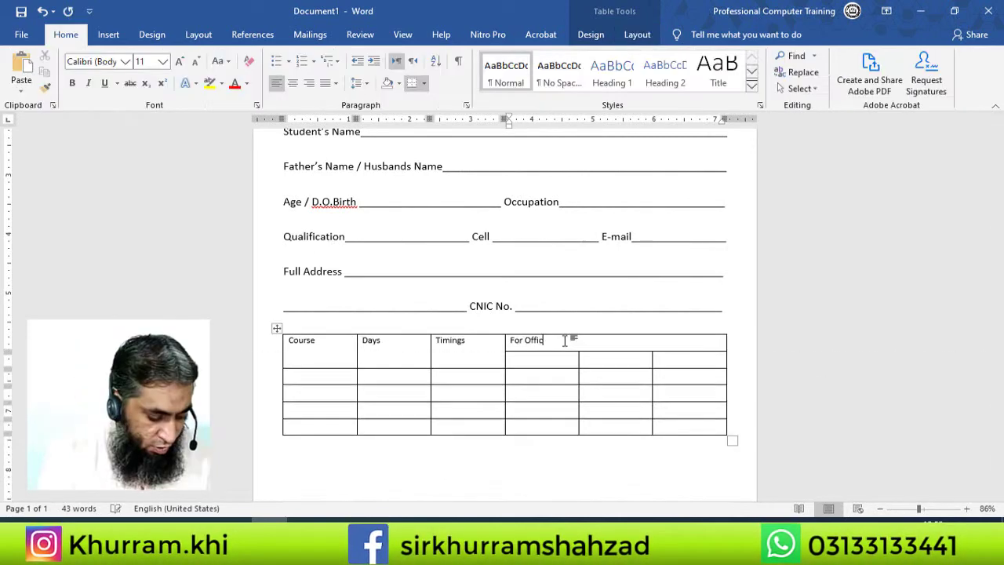
pyautogui.write('e Use')
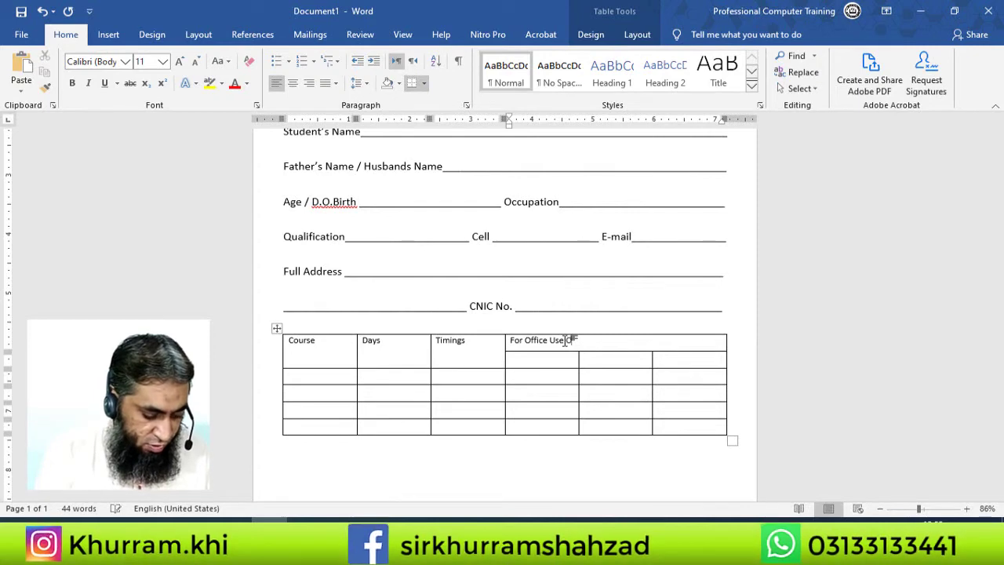
pyautogui.write(' Only')
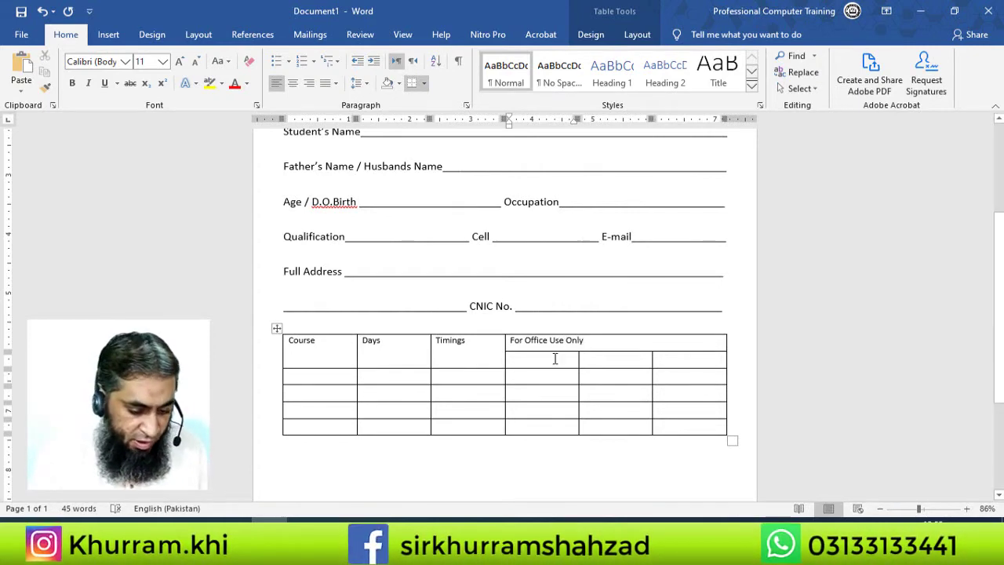
pyautogui.write('Reg')
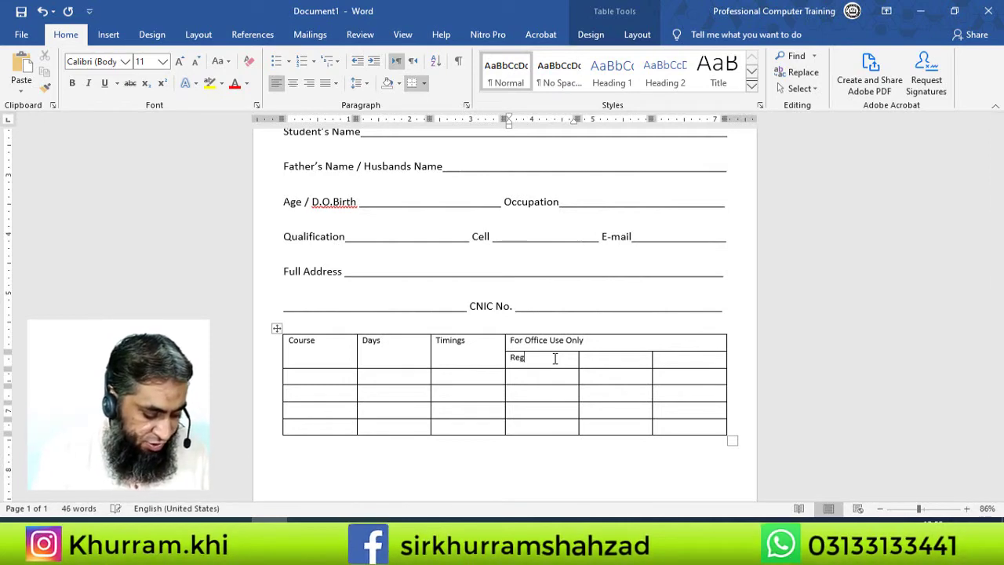
pyautogui.write('. No.')
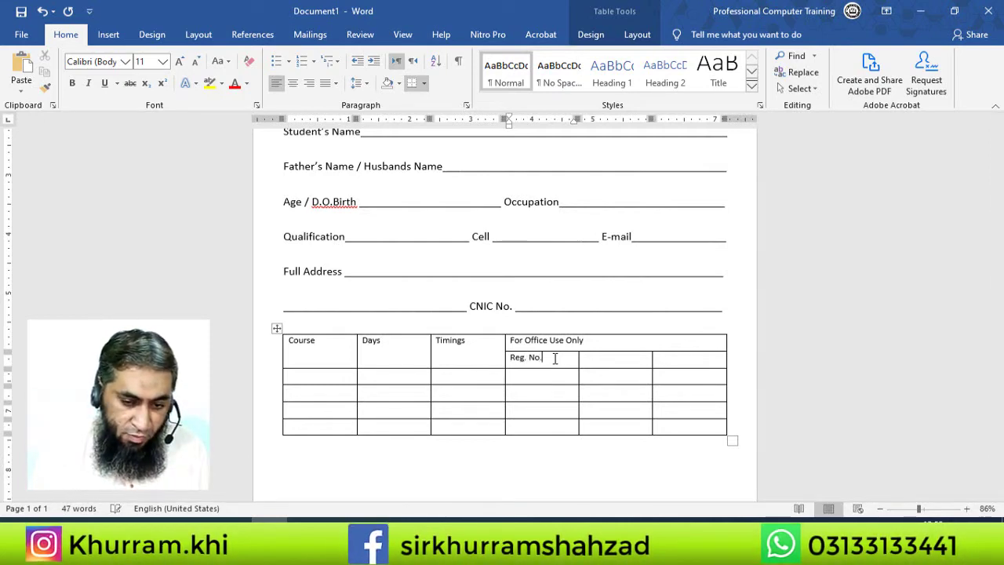
pyautogui.press('Tab')
pyautogui.write('Reg')
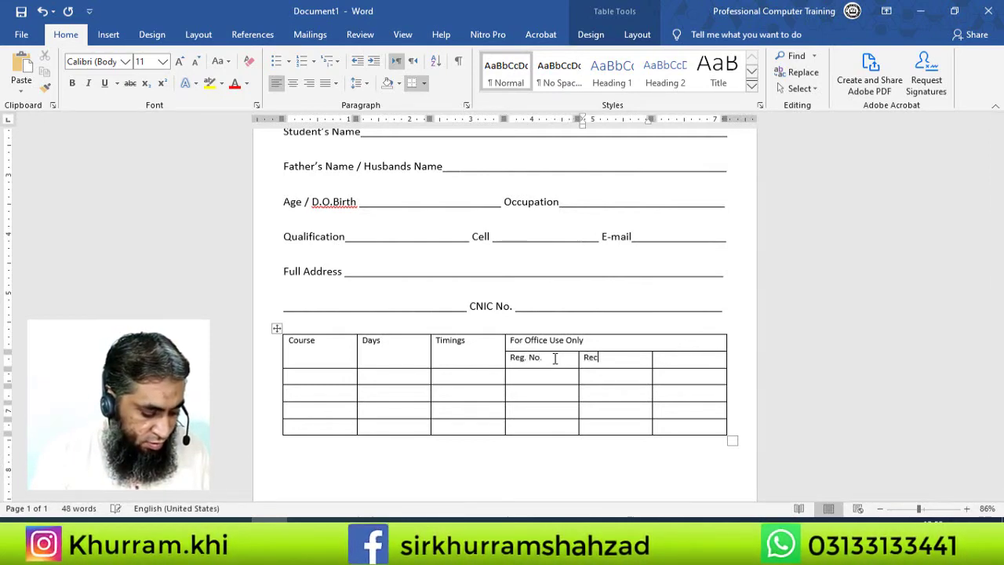
pyautogui.write('iept N')
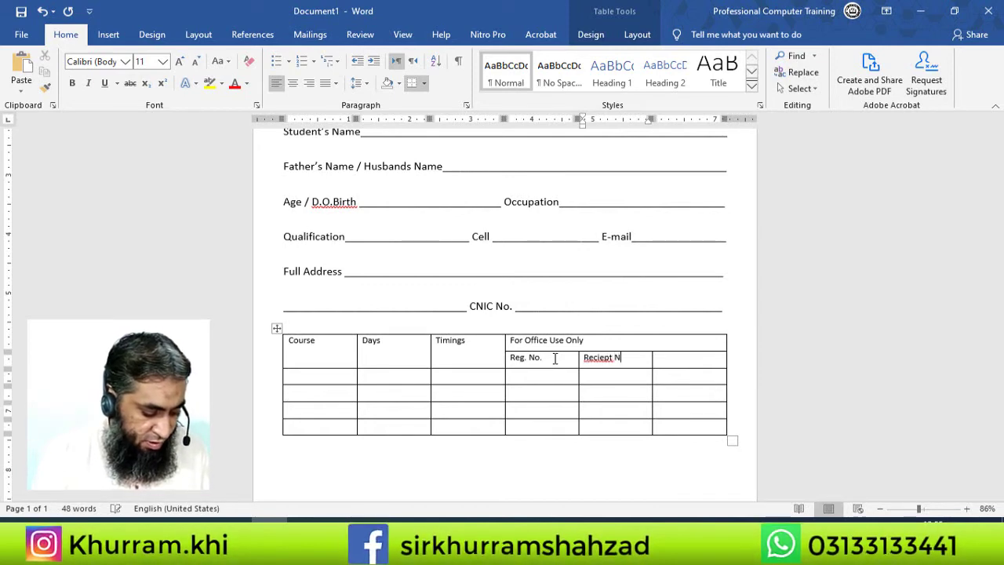
pyautogui.write('o.')
pyautogui.press('Tab')
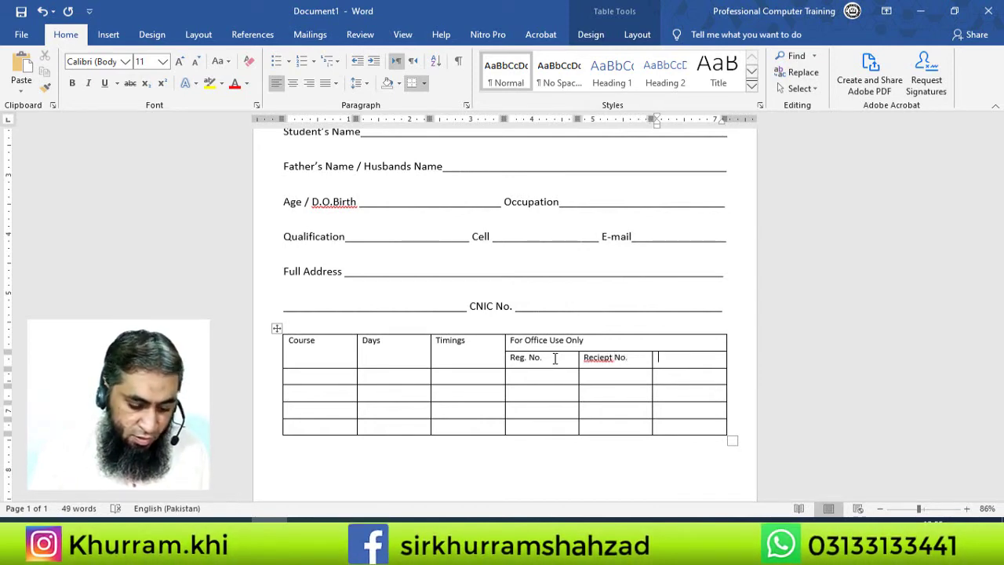
pyautogui.write('Fees')
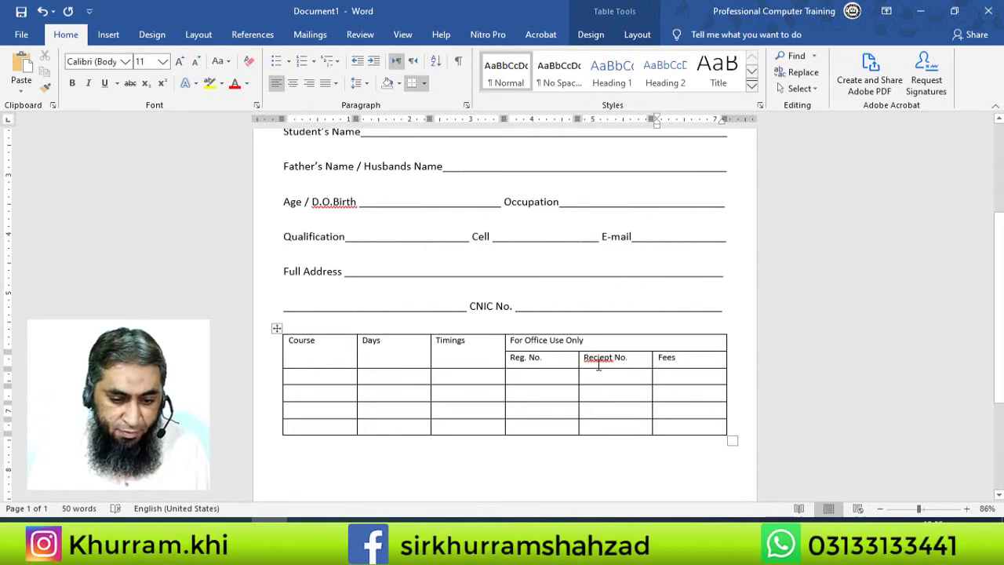
pyautogui.rightClick(599, 362)
pyautogui.click(539, 124)
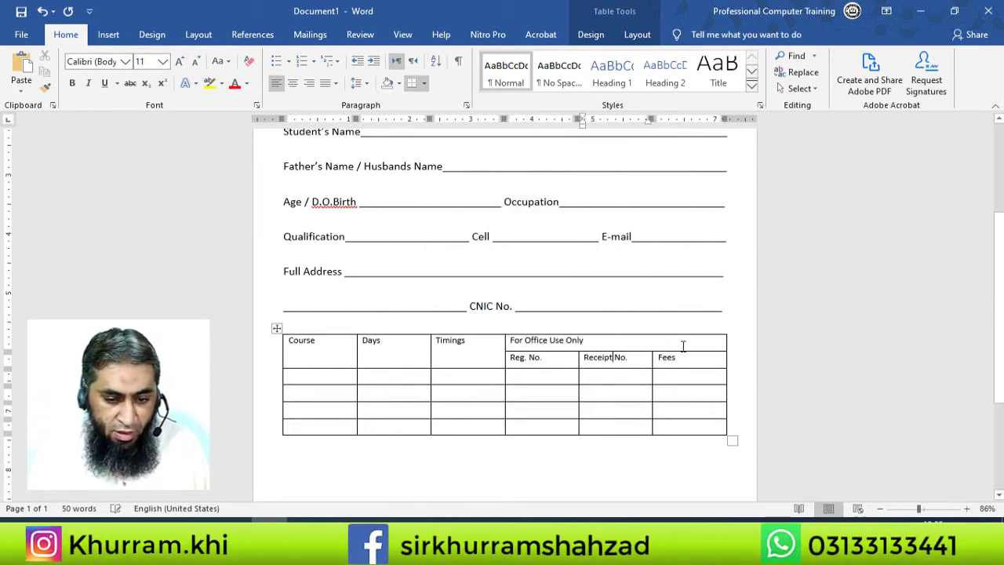
# Centre, bold and enlarge both table header rows to 14 pt
pyautogui.moveTo(649, 355); pyautogui.dragTo(292, 337)
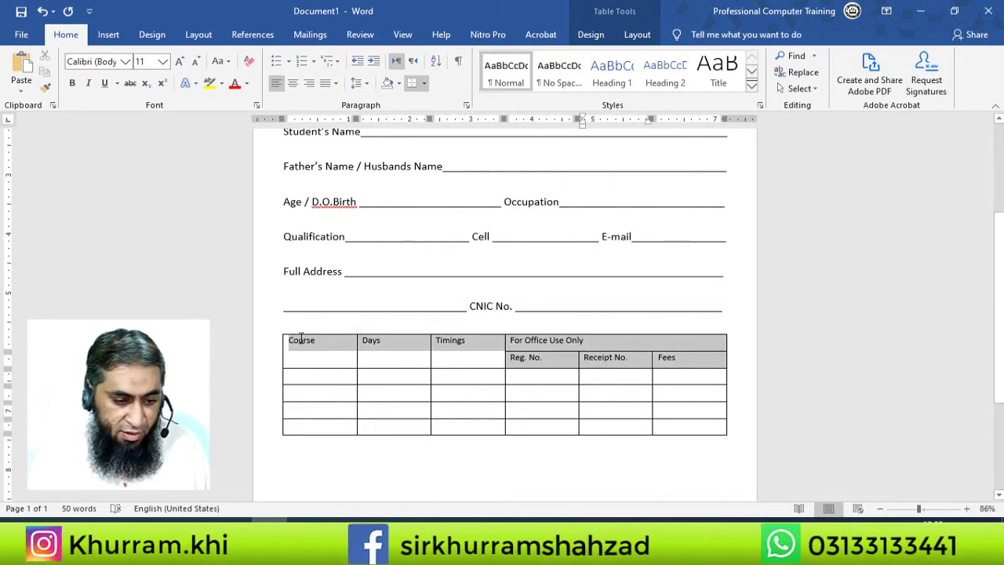
pyautogui.click(292, 82)
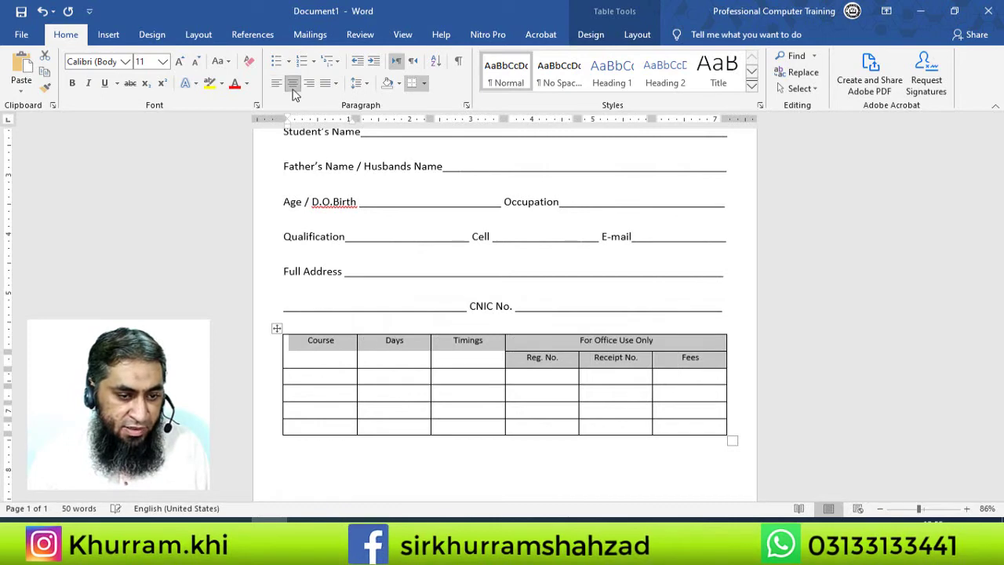
pyautogui.click(73, 83)
pyautogui.click(178, 65)
pyautogui.click(178, 65)
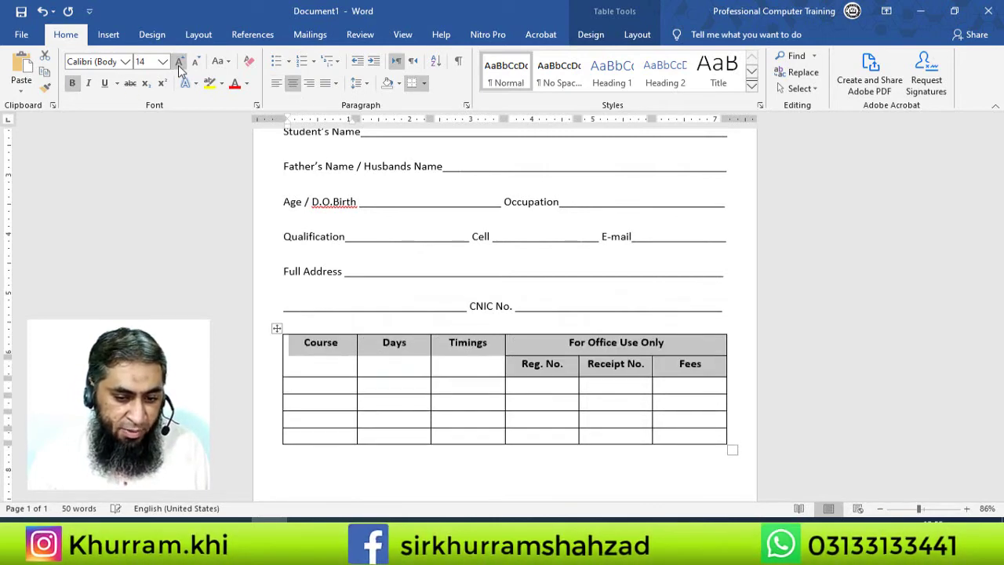
pyautogui.click(410, 401)
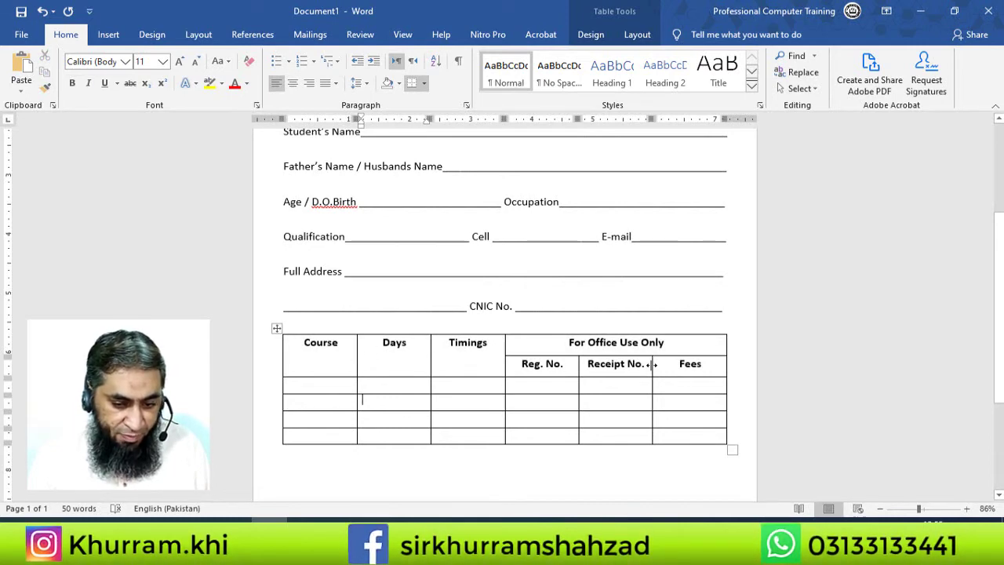
# Adjust the Receipt No., Reg. No., Timings, Days and Course column borders so Course is widest
pyautogui.moveTo(652, 364)
pyautogui.mouseDown()
pyautogui.moveTo(678, 364)
pyautogui.moveTo(668, 363)
pyautogui.mouseUp()
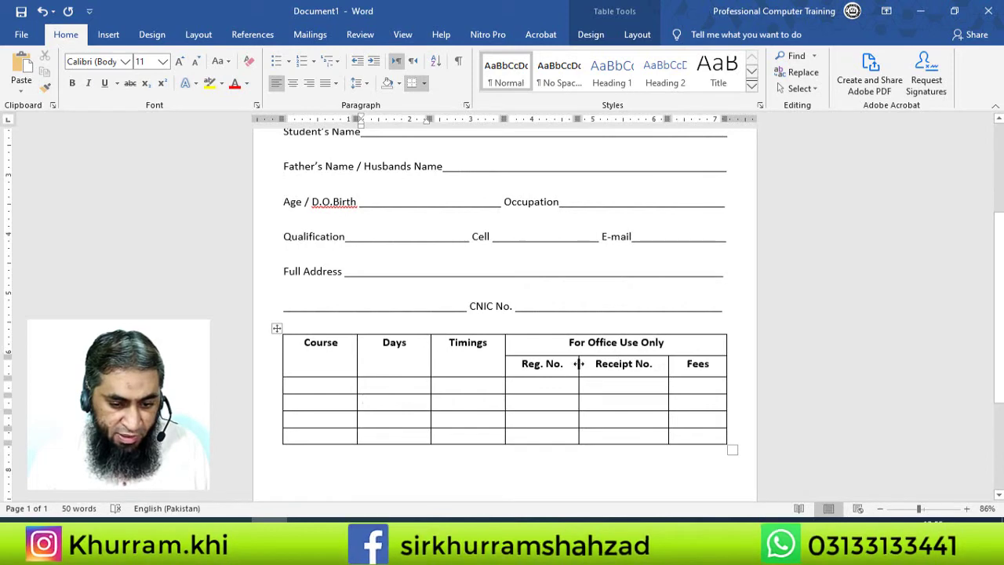
pyautogui.moveTo(578, 363); pyautogui.dragTo(595, 364)
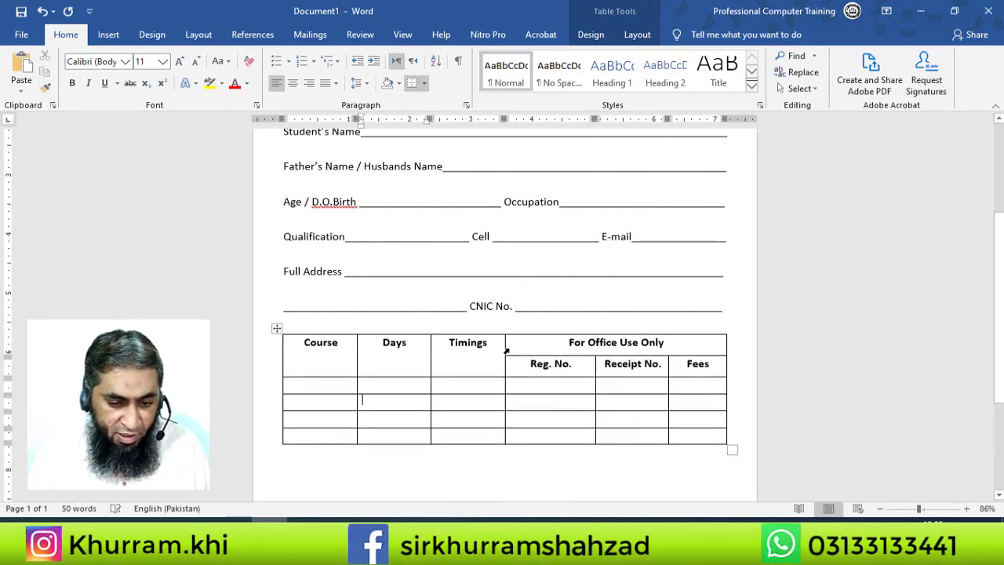
pyautogui.moveTo(503, 348); pyautogui.dragTo(530, 344)
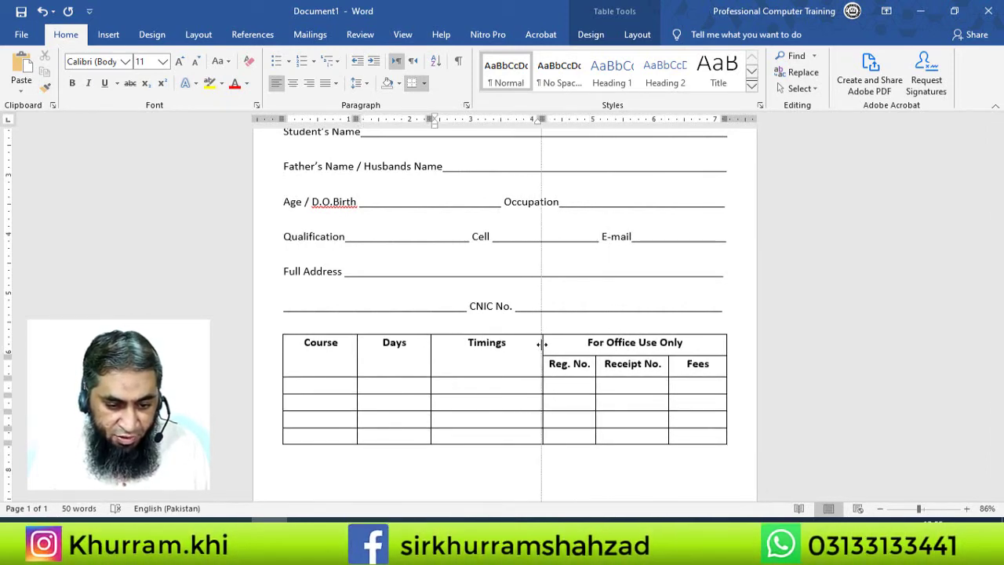
pyautogui.moveTo(528, 344); pyautogui.dragTo(527, 344)
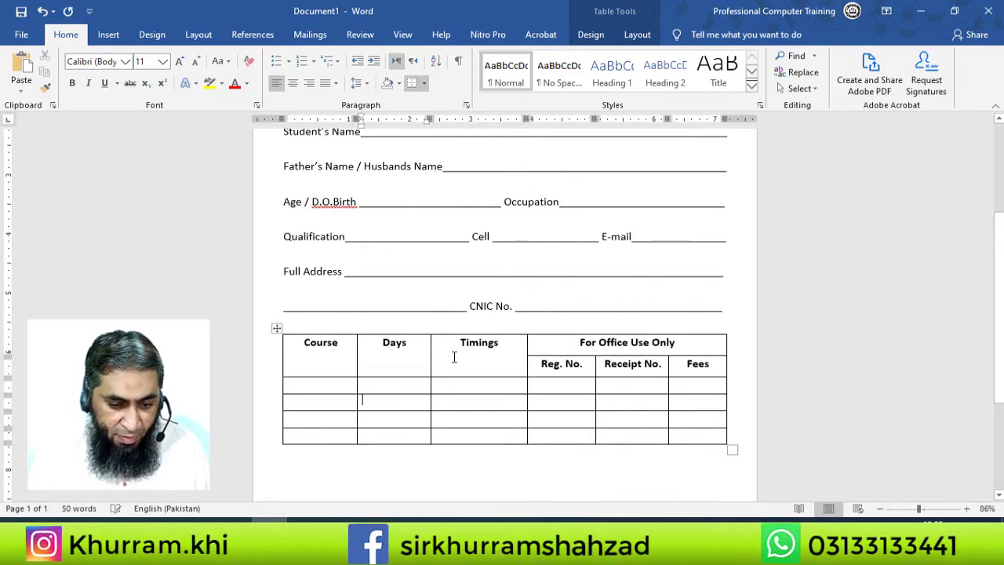
pyautogui.click(429, 358)
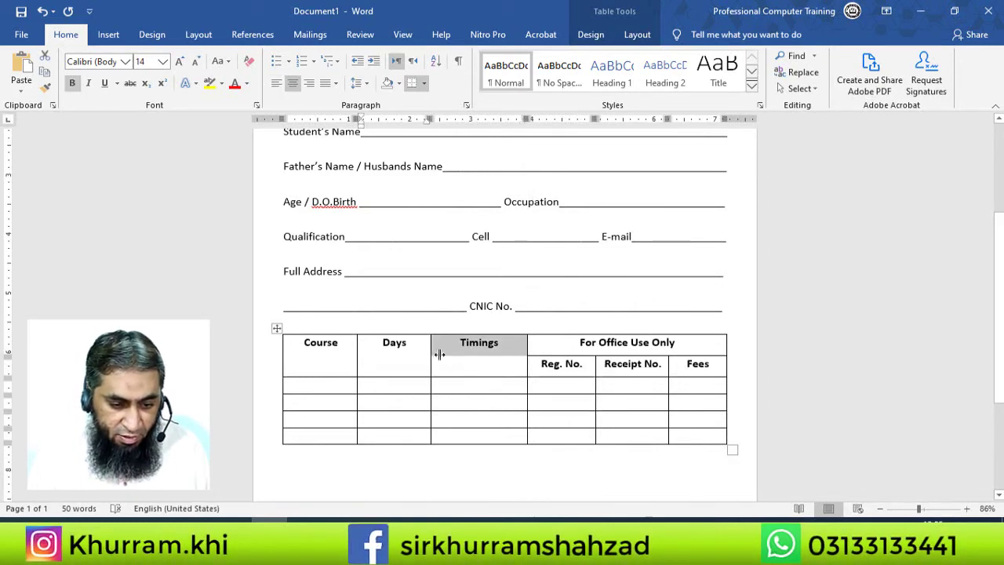
pyautogui.moveTo(431, 355); pyautogui.dragTo(463, 354)
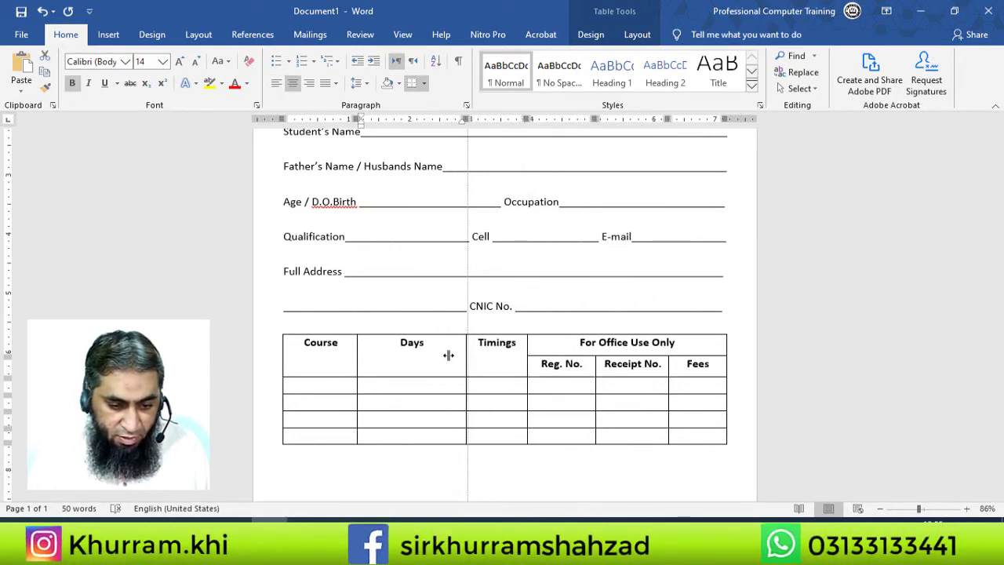
pyautogui.moveTo(353, 359); pyautogui.dragTo(405, 358)
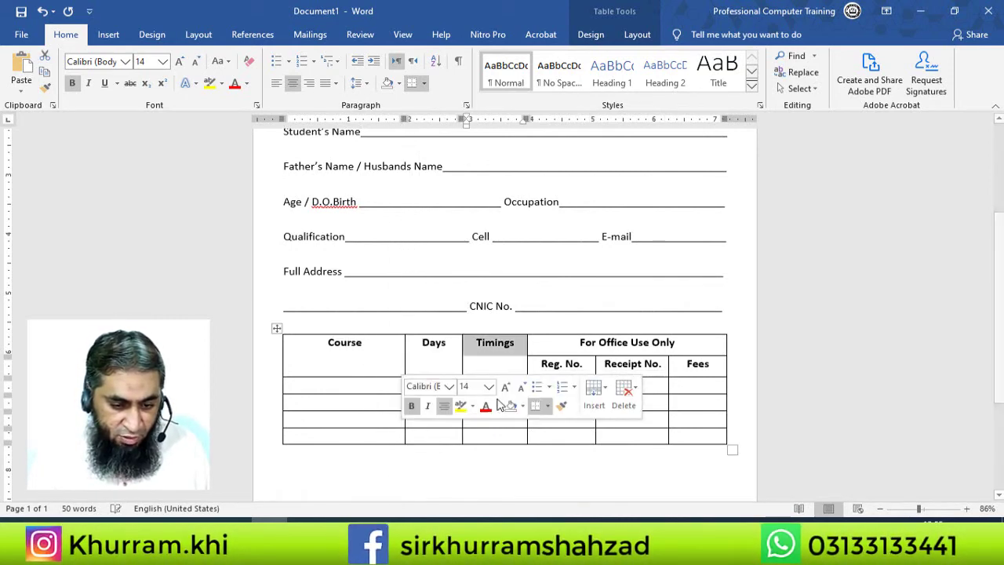
pyautogui.click(715, 458)
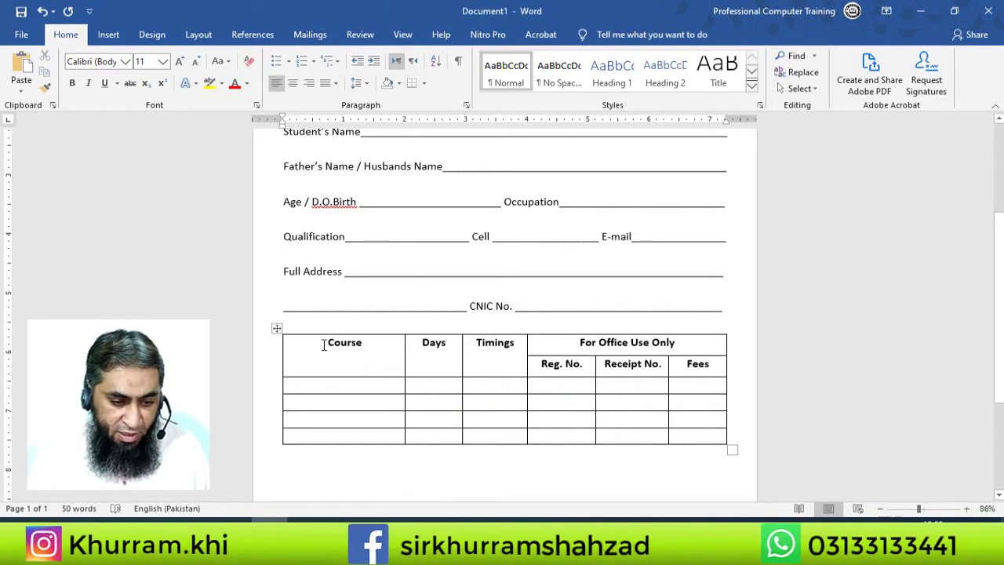
# Apply Align Center to both header rows and place the cursor below the table
pyautogui.moveTo(323, 345); pyautogui.dragTo(695, 368)
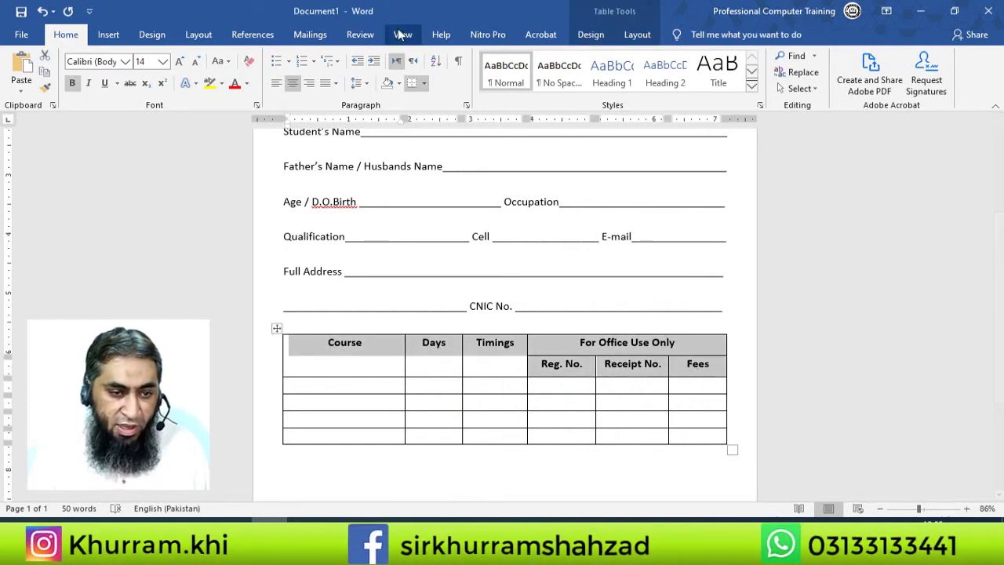
pyautogui.click(637, 35)
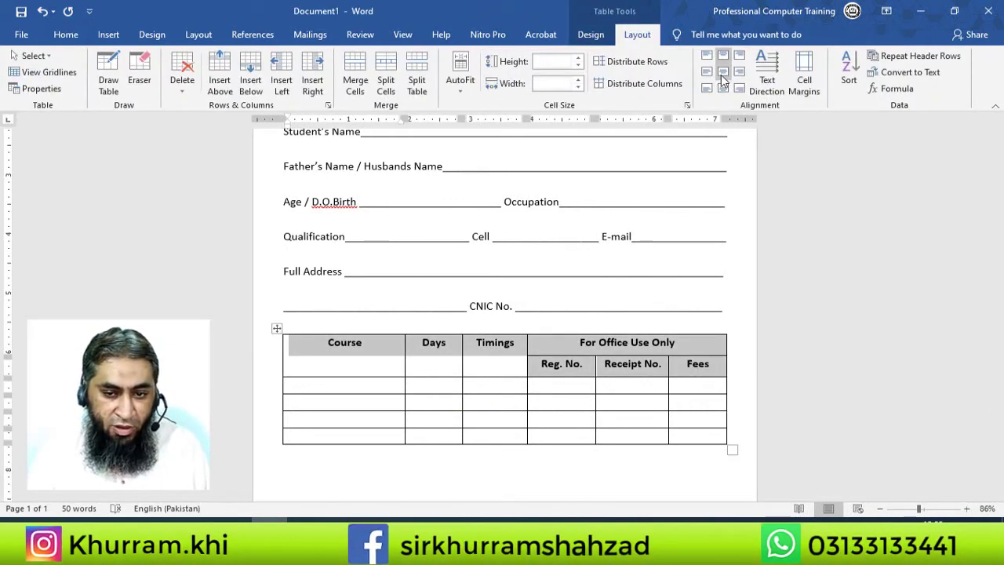
pyautogui.click(721, 74)
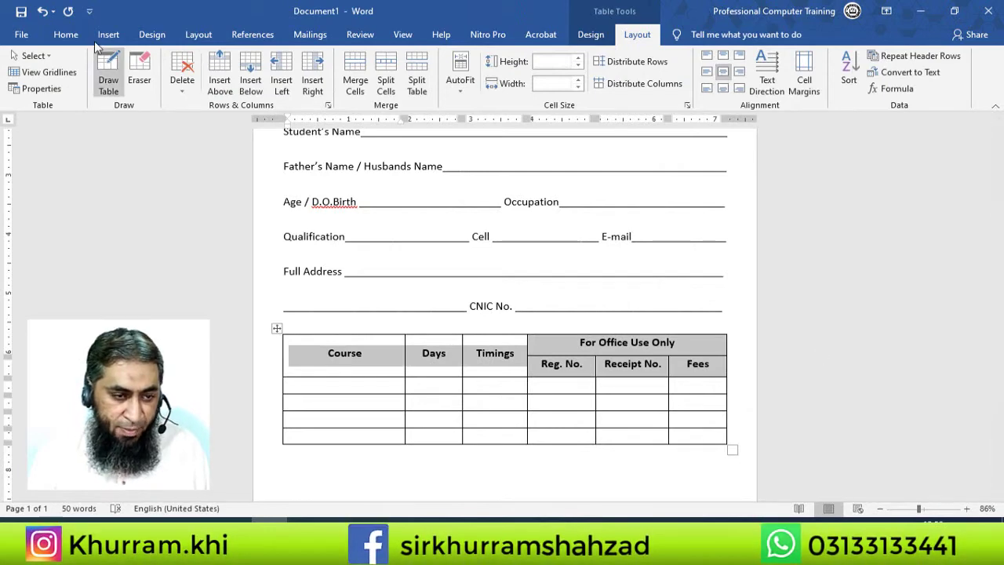
pyautogui.click(66, 35)
pyautogui.scroll(-2, 571, 379)
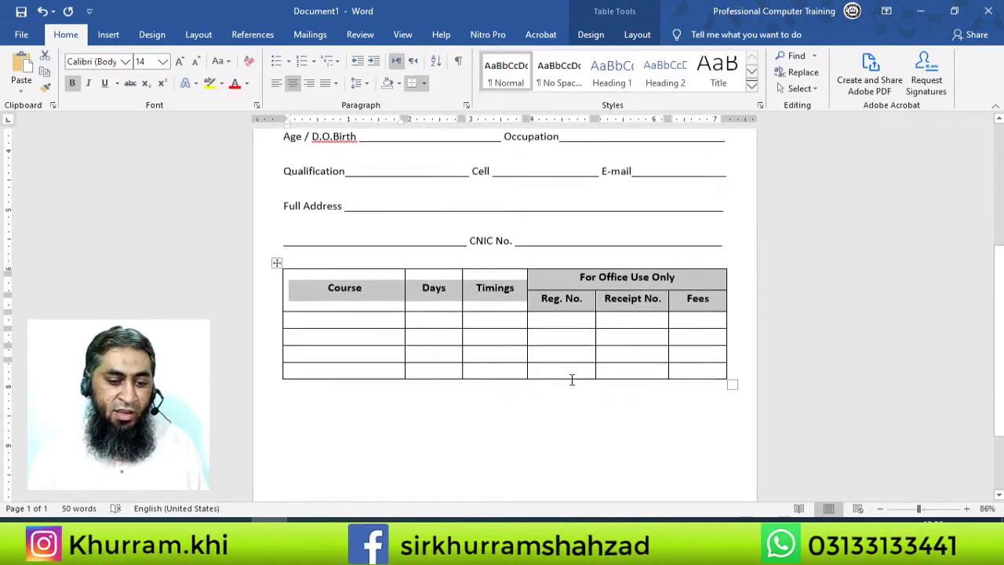
pyautogui.scroll(-1, 572, 379)
pyautogui.click(384, 350)
pyautogui.hotkey('alt', 'shift')
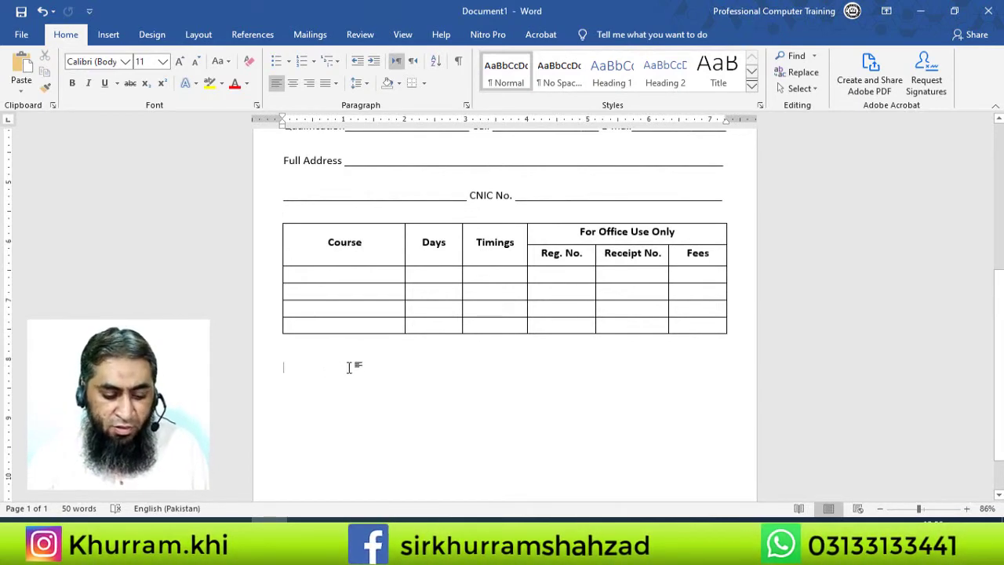
pyautogui.scroll(-1, 349, 367)
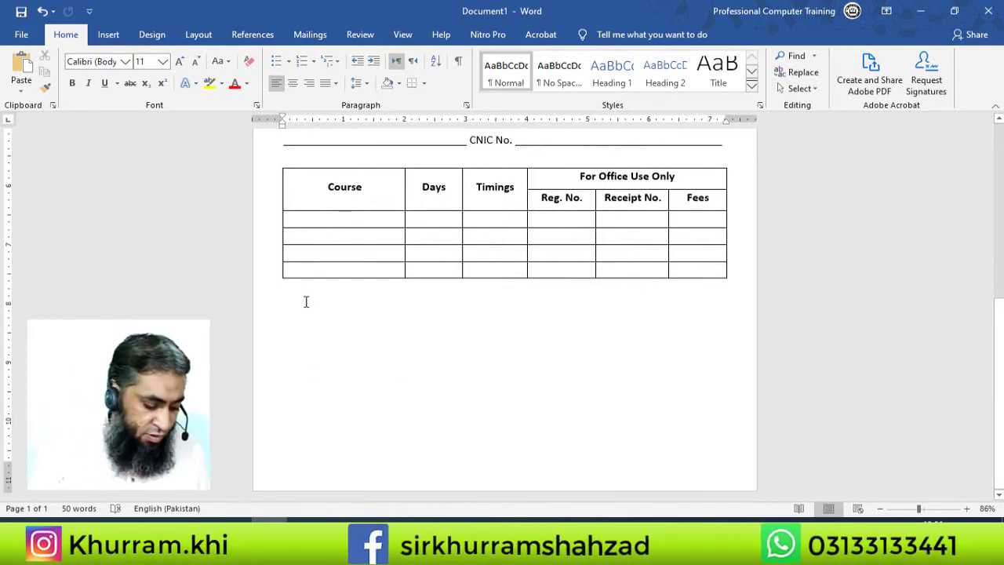
# Type the heading 'Rules & Regulations:' below the table in bold, underlined 17 pt
pyautogui.press('Return')
pyautogui.hotkey('alt', 'shift')
pyautogui.write('Rules')
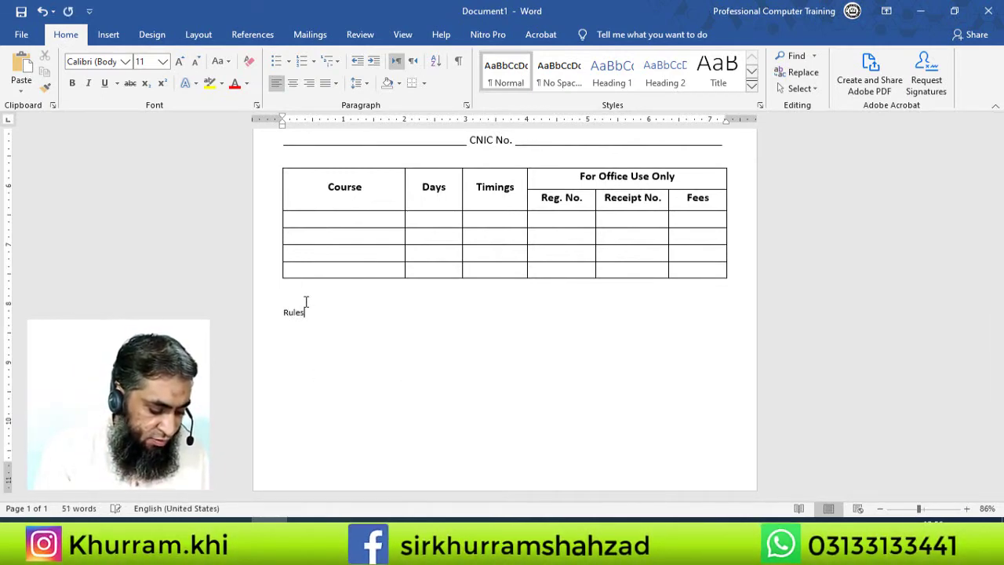
pyautogui.write(' & Regul')
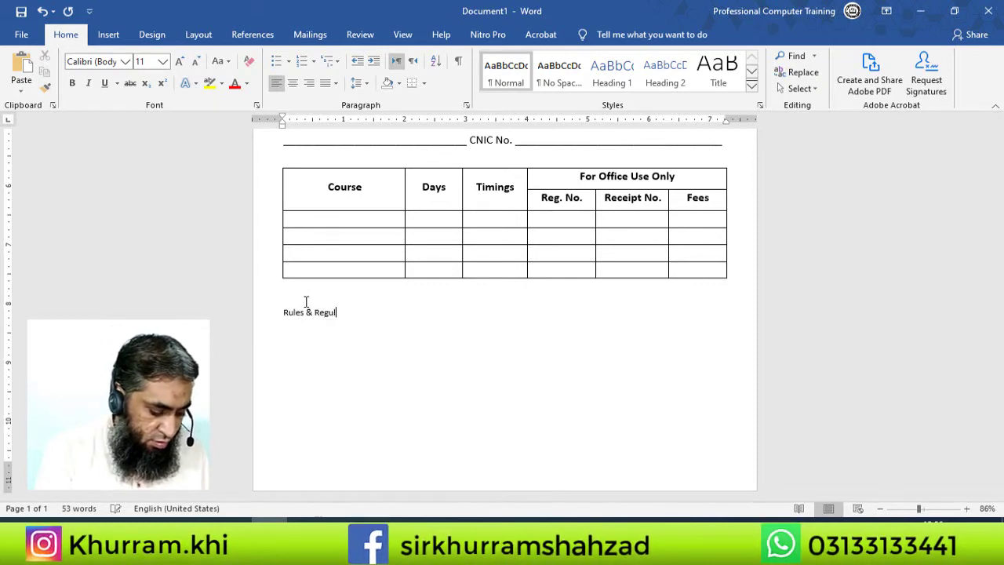
pyautogui.write('ation')
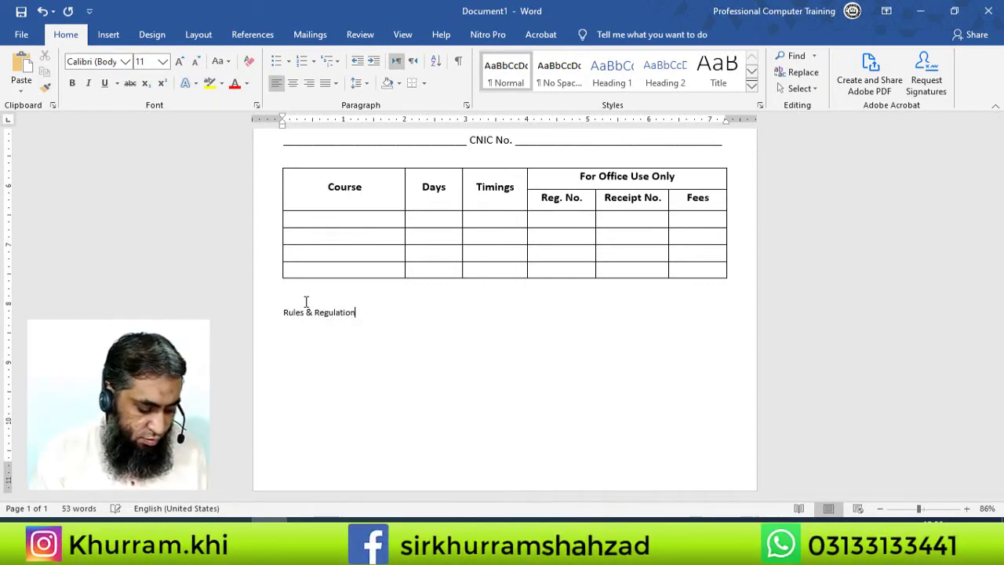
pyautogui.write('s:')
pyautogui.moveTo(363, 324); pyautogui.dragTo(188, 311)
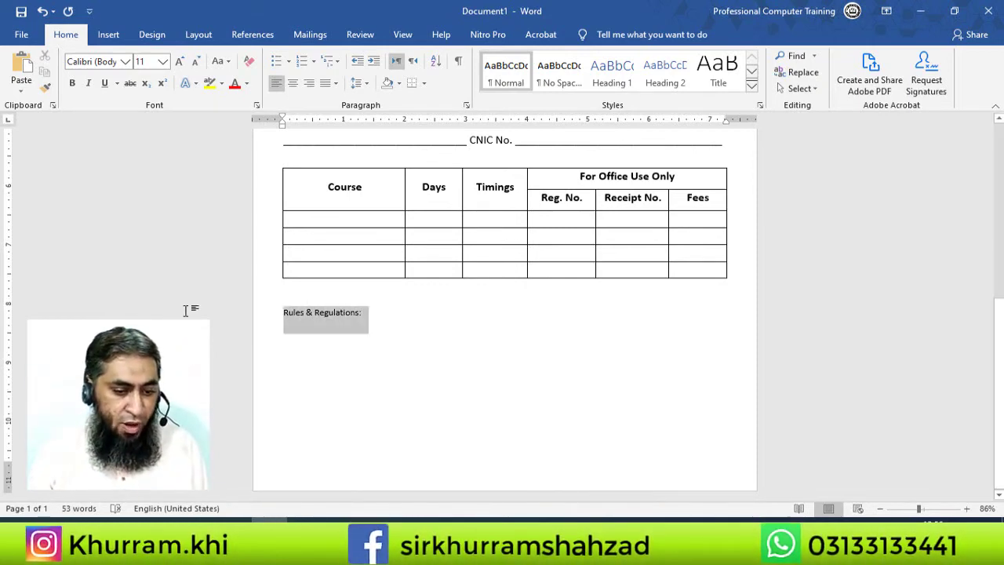
pyautogui.hotkey('ctrl', 'b')
pyautogui.hotkey('ctrl', 'shift', '.')
pyautogui.hotkey('ctrl', 'shift', '.')
pyautogui.hotkey('ctrl', ']')
pyautogui.hotkey('ctrl', ']')
pyautogui.hotkey('ctrl', ']')
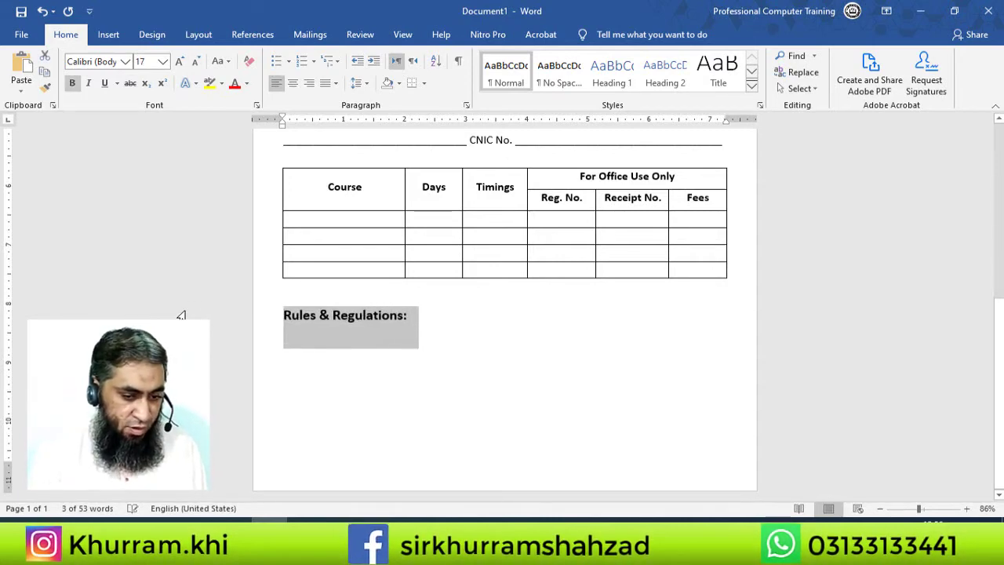
pyautogui.hotkey('ctrl', 'u')
pyautogui.click(329, 292)
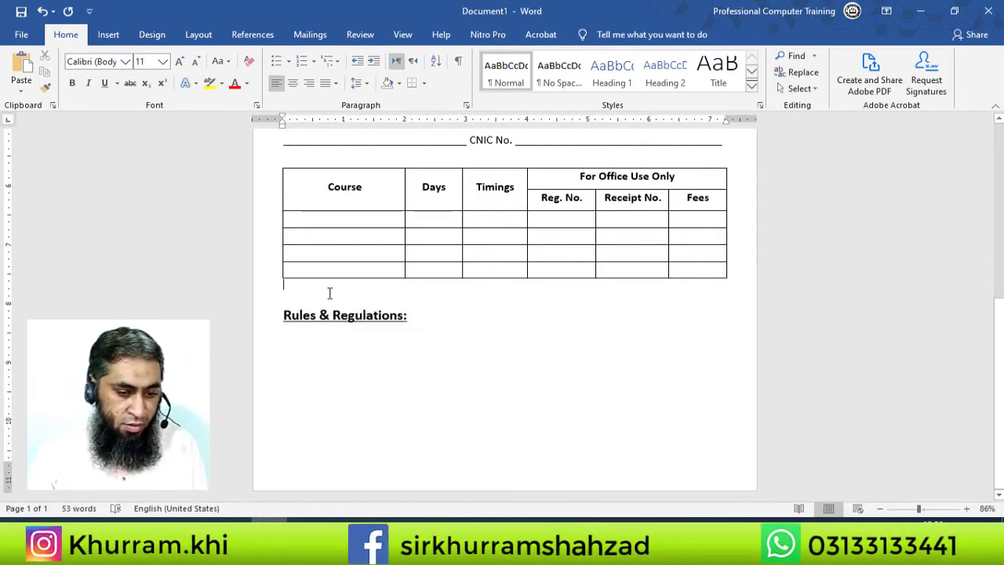
# Tidy the empty lines so the heading has one blank line above and below it
pyautogui.press('Delete')
pyautogui.press('Return')
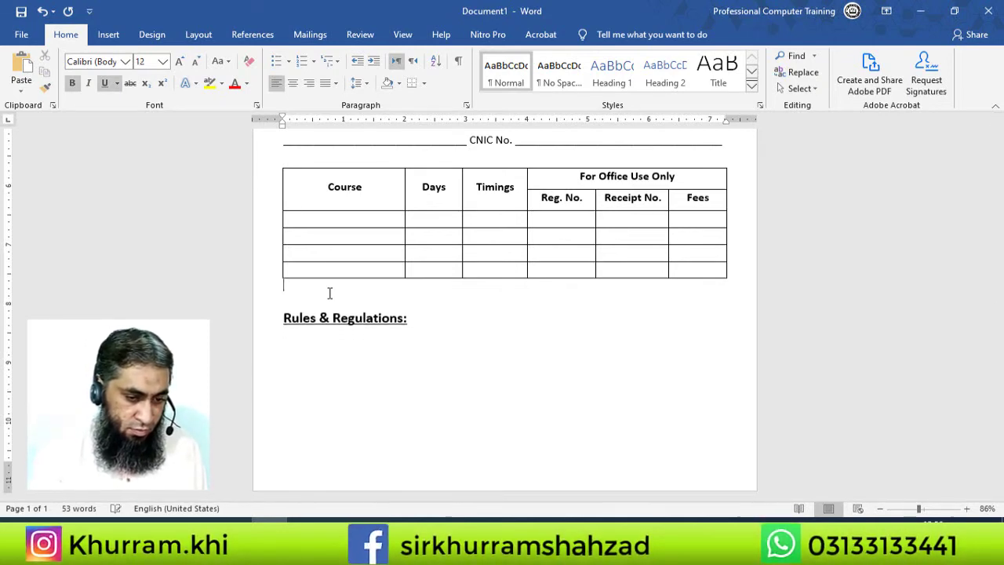
pyautogui.hotkey('ctrl', '[')
pyautogui.hotkey('ctrl', '[')
pyautogui.hotkey('ctrl', '[')
pyautogui.click(342, 293)
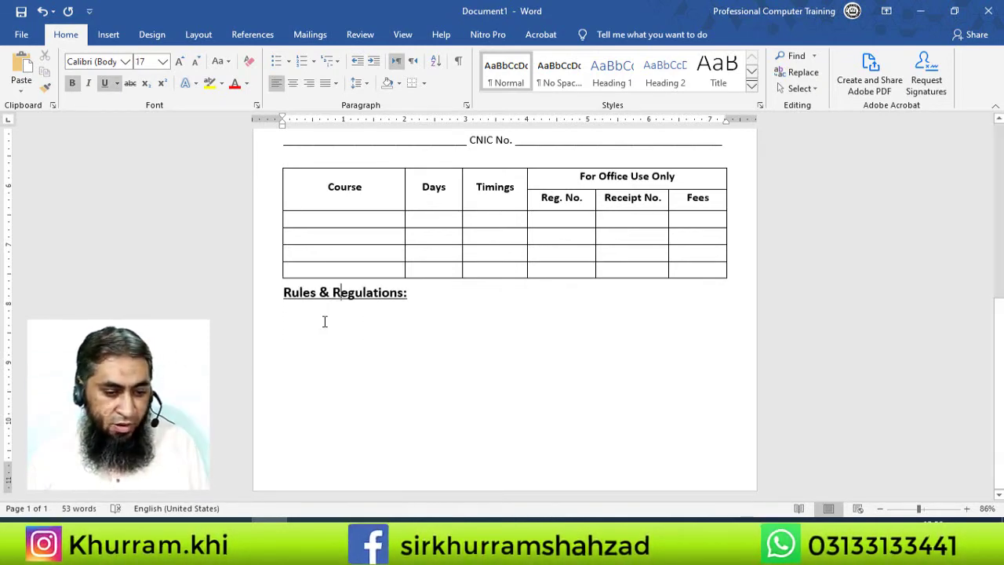
pyautogui.press('Return')
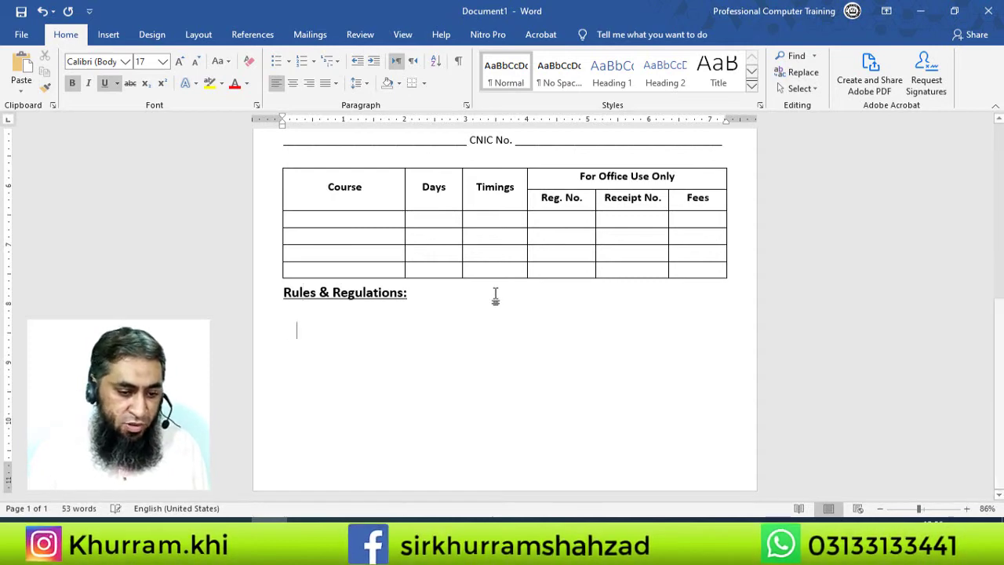
pyautogui.press('Up')
pyautogui.write('=')
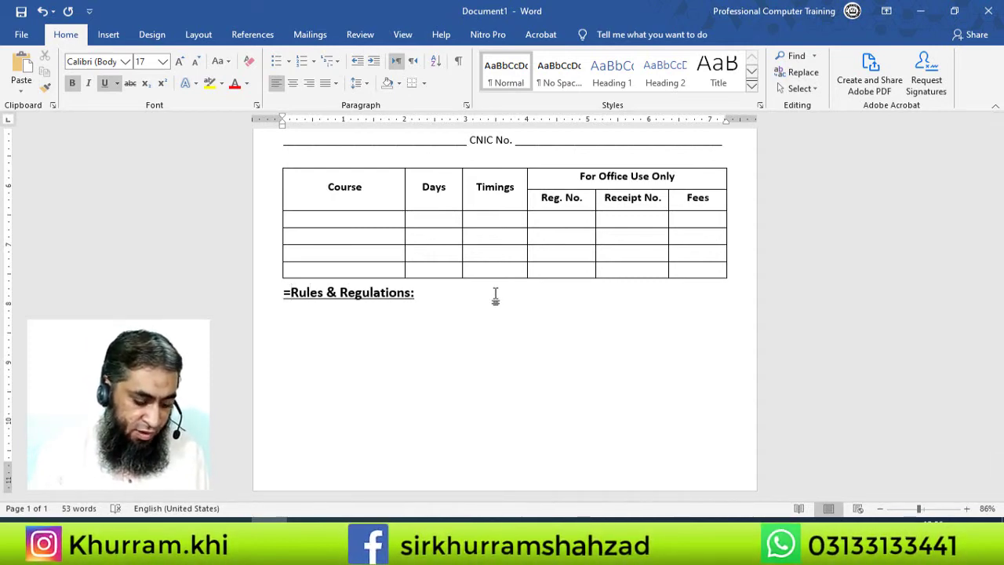
pyautogui.press('BackSpace')
pyautogui.press('Return')
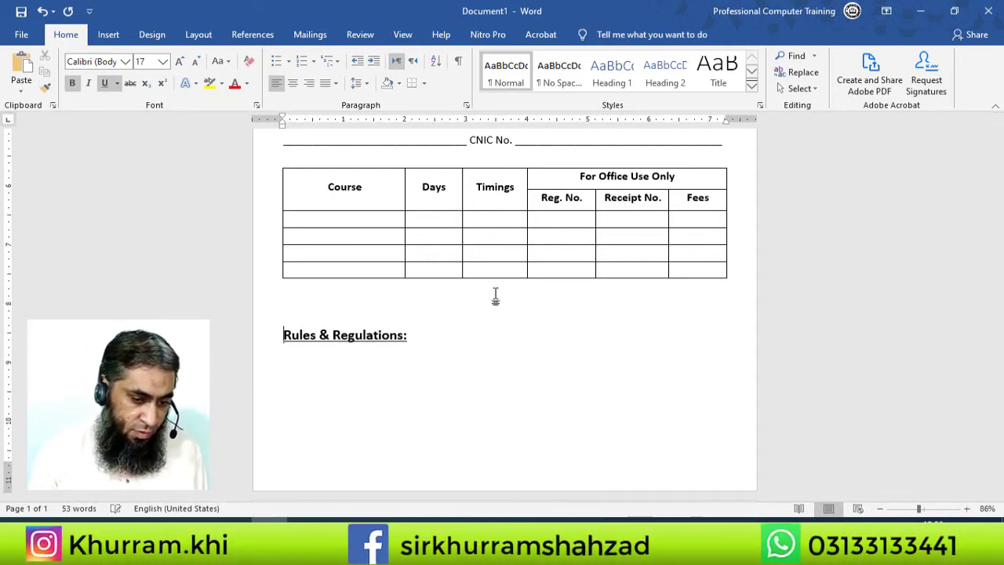
pyautogui.press('BackSpace')
pyautogui.press('Return')
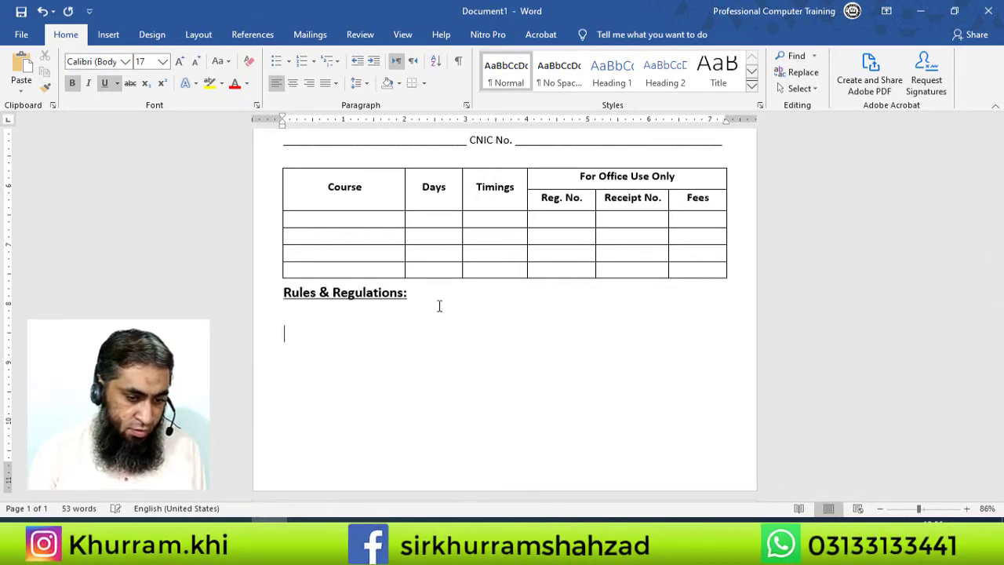
# Set the heading and the empty line below it to 1.5 line spacing
pyautogui.moveTo(353, 329); pyautogui.dragTo(277, 305)
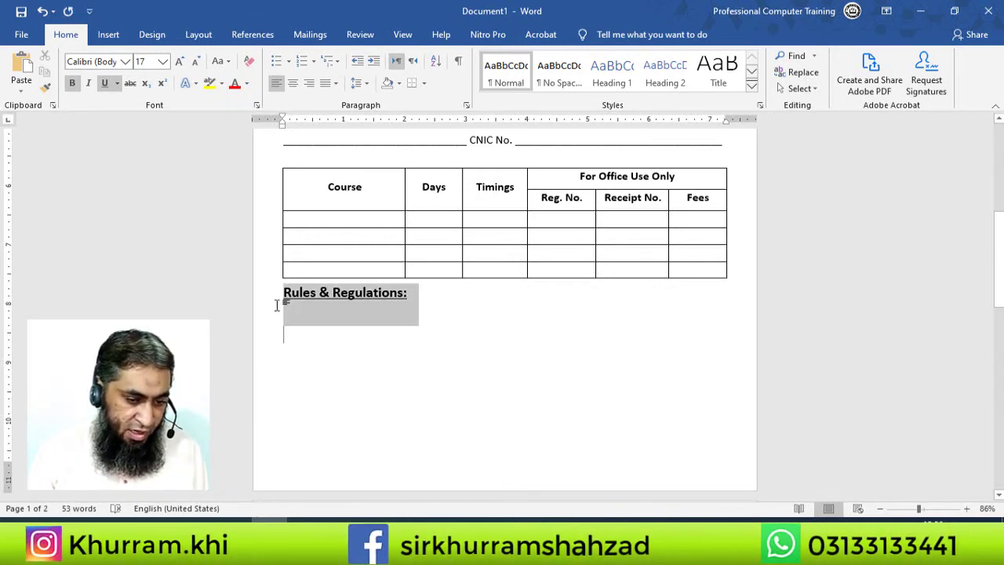
pyautogui.click(362, 83)
pyautogui.click(380, 137)
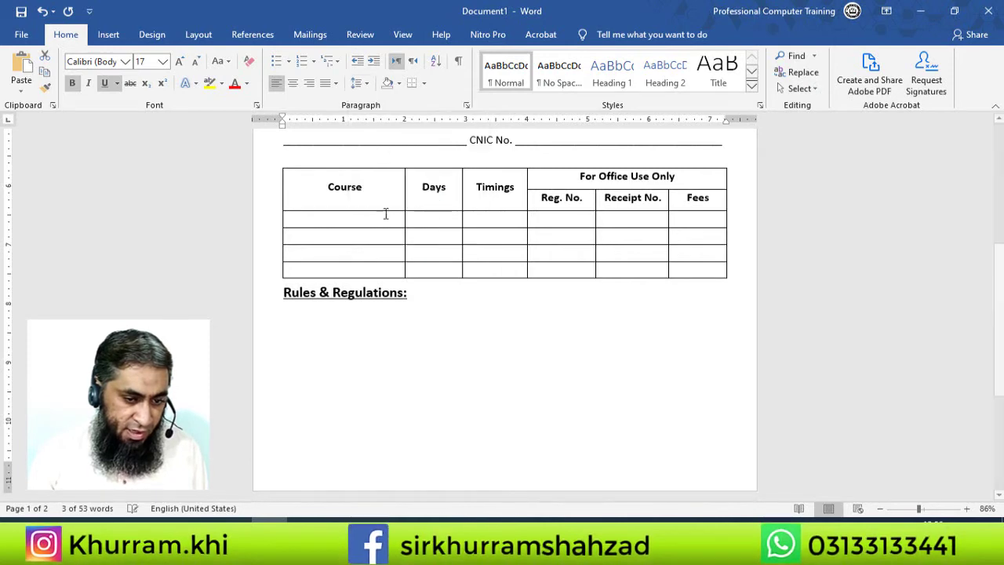
pyautogui.click(361, 316)
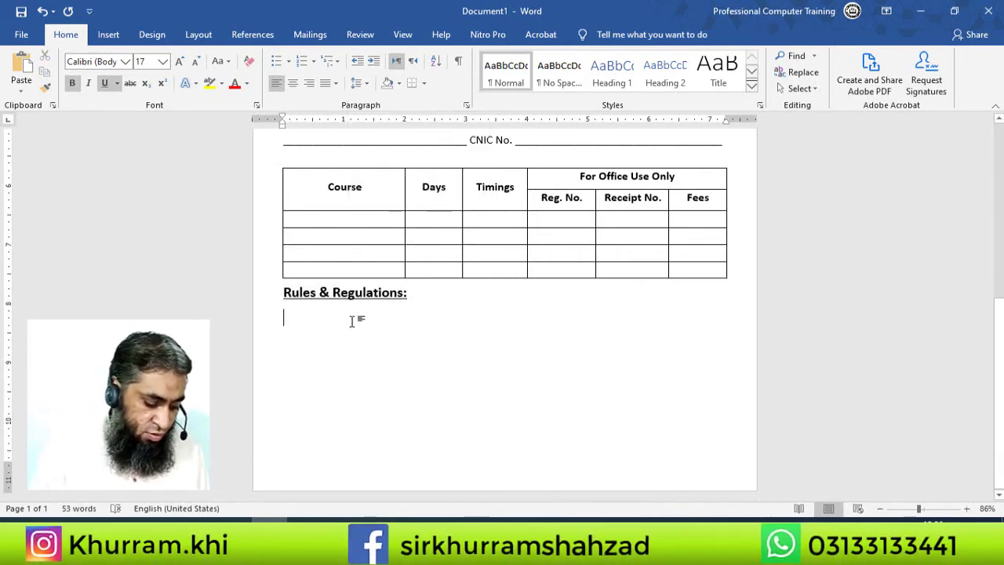
# Generate a sample paragraph under the heading with the =rand command
pyautogui.write('=rand(')
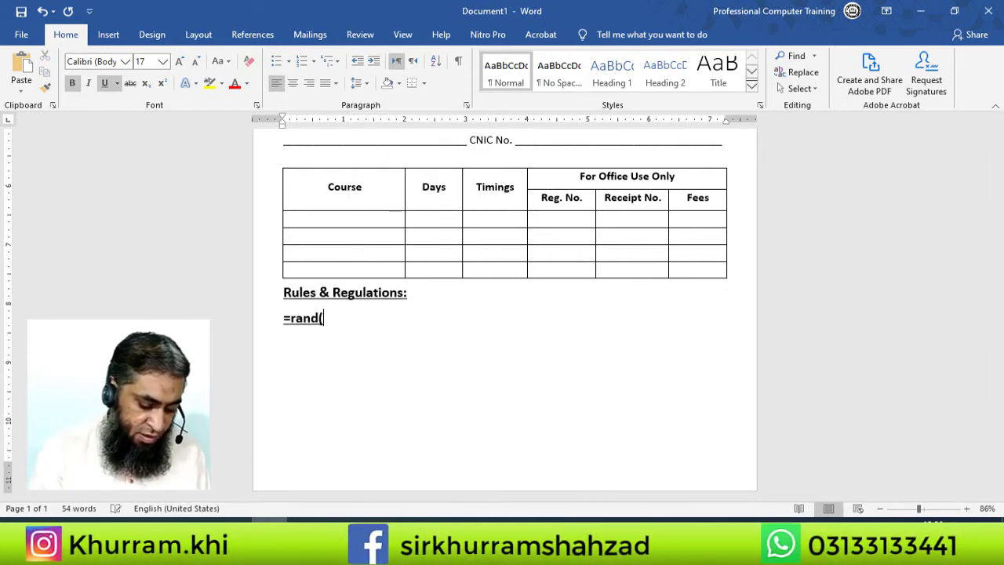
pyautogui.write('2)')
pyautogui.press('BackSpace')
pyautogui.press('BackSpace')
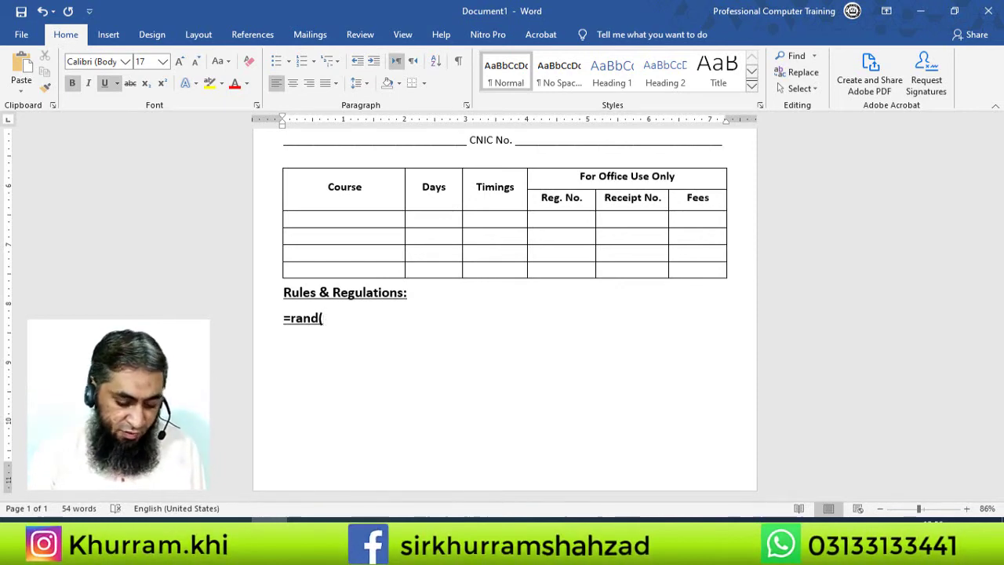
pyautogui.press('Return')
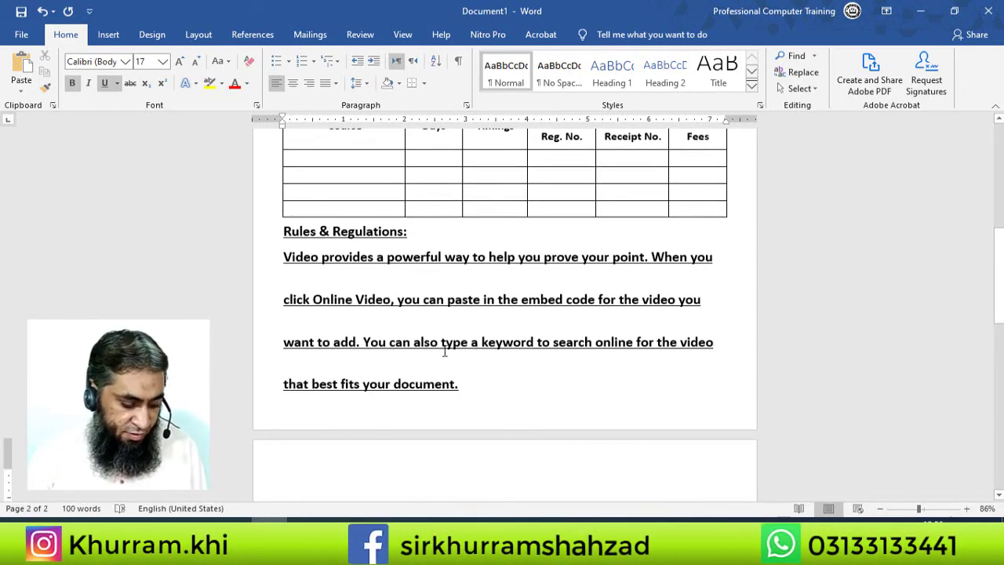
# Make the text single-spaced and remove the underline from the sample paragraph
pyautogui.moveTo(288, 237); pyautogui.dragTo(459, 443)
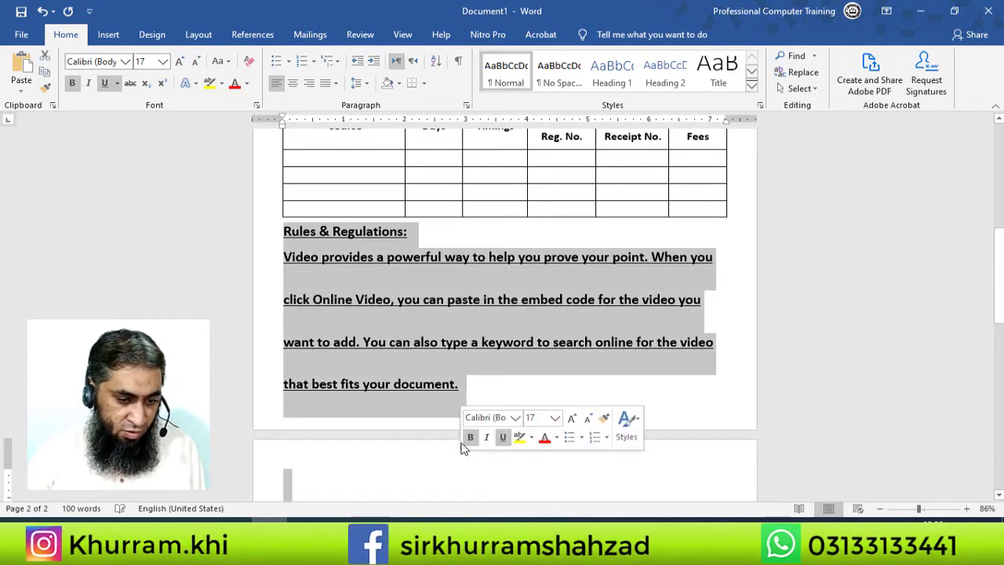
pyautogui.click(366, 84)
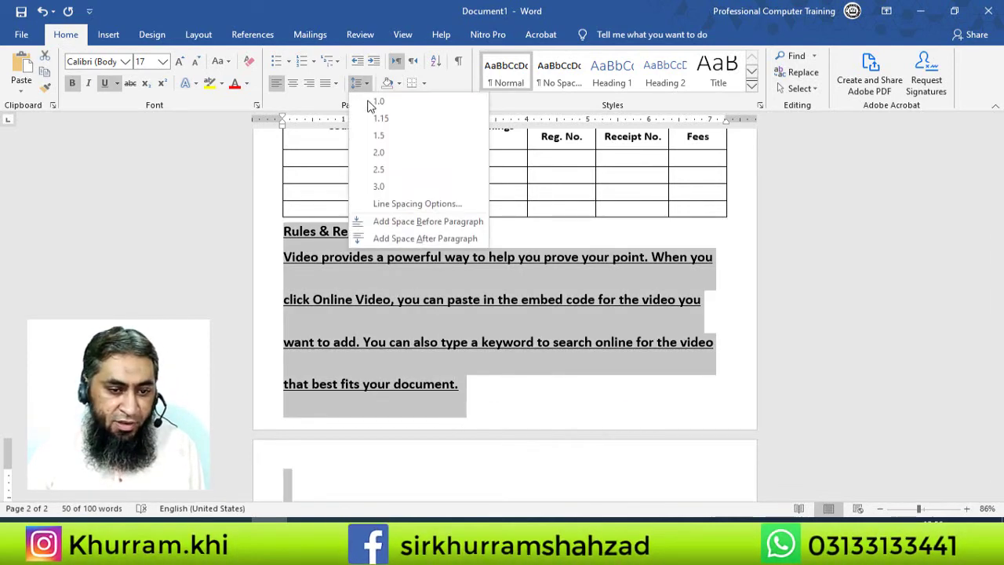
pyautogui.click(368, 101)
pyautogui.click(366, 85)
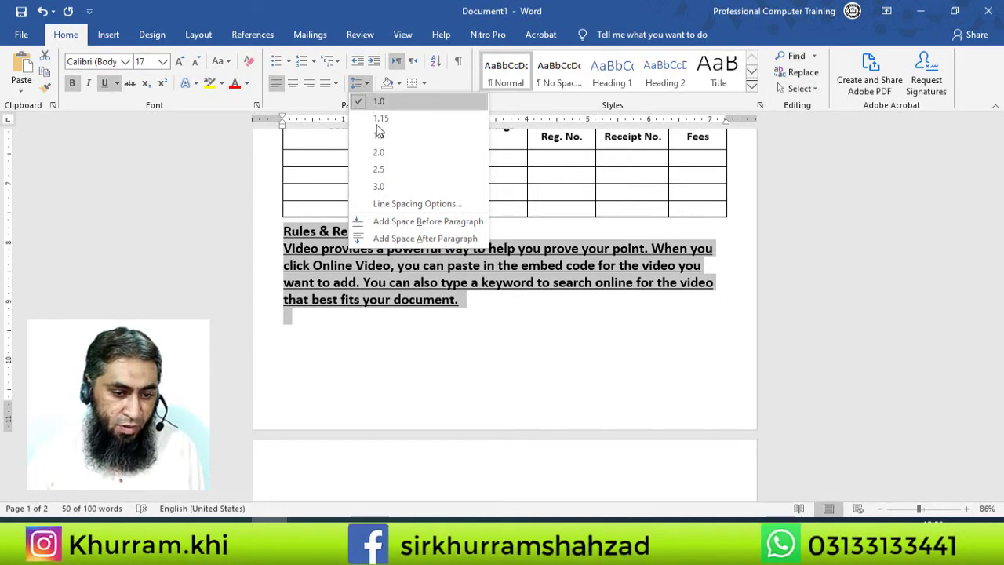
pyautogui.click(584, 310)
pyautogui.click(506, 298)
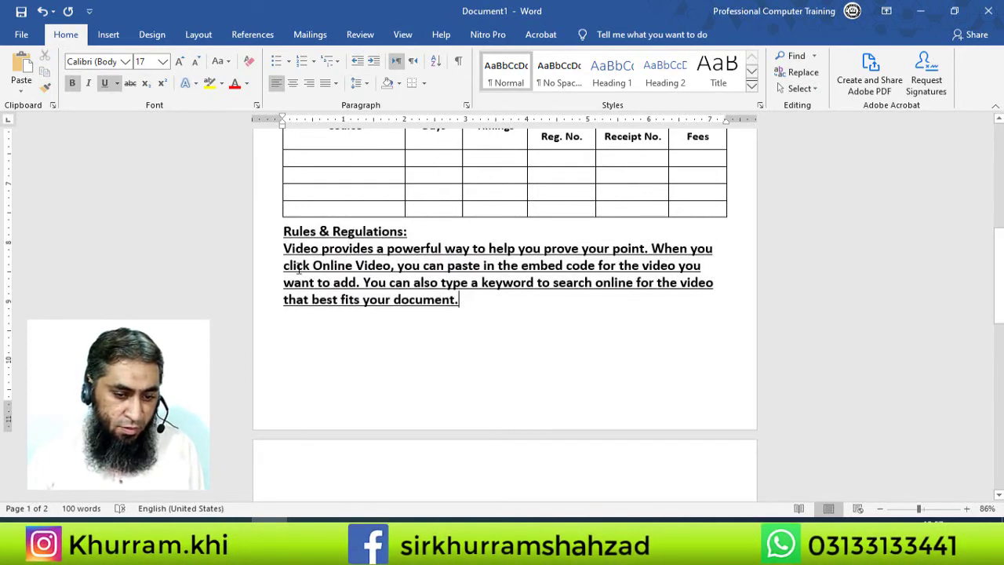
pyautogui.moveTo(463, 300); pyautogui.dragTo(284, 251)
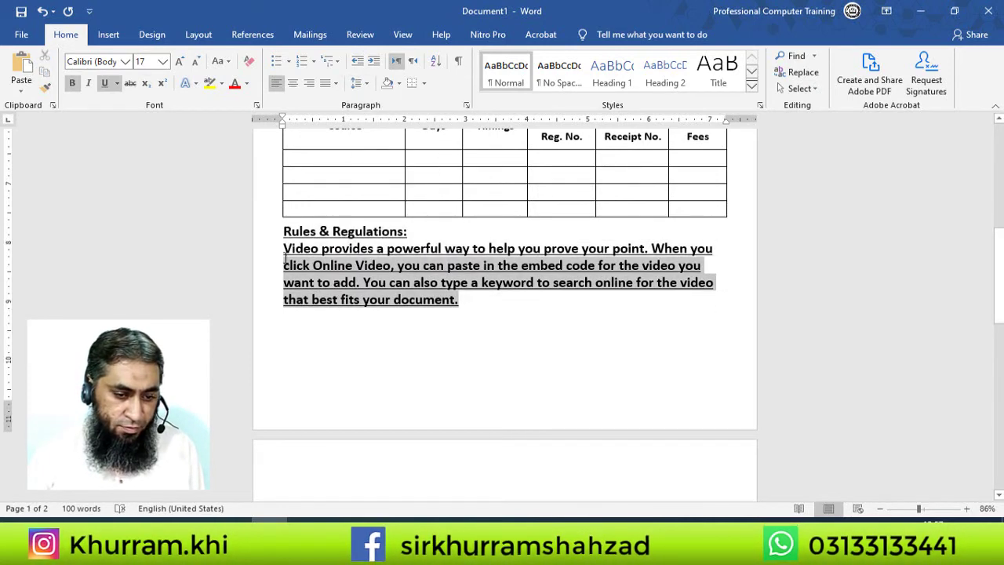
pyautogui.click(107, 85)
pyautogui.click(355, 316)
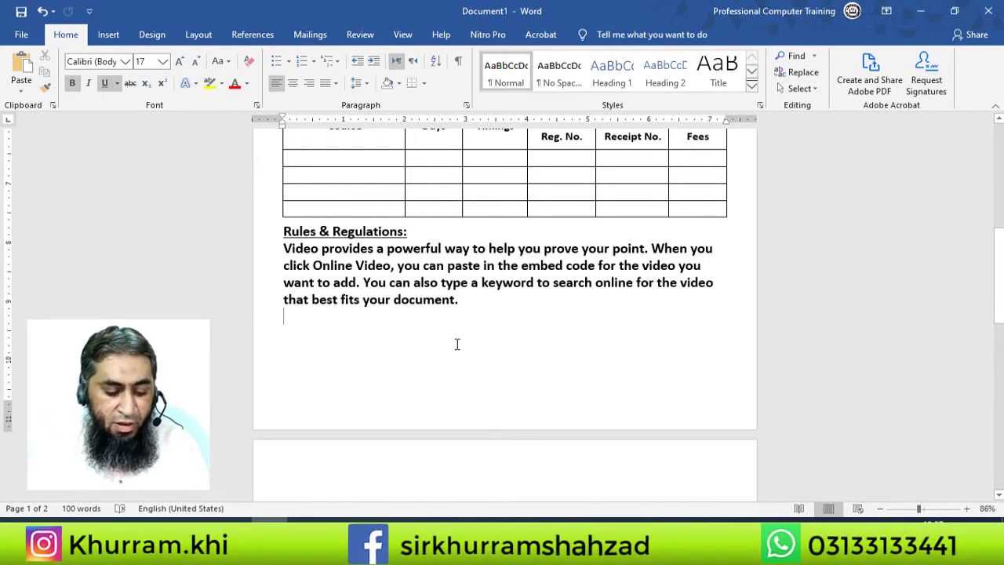
# Add Students Signature and Administrator Signature labels with lines above, removing the stray page-2 line
pyautogui.press('Return')
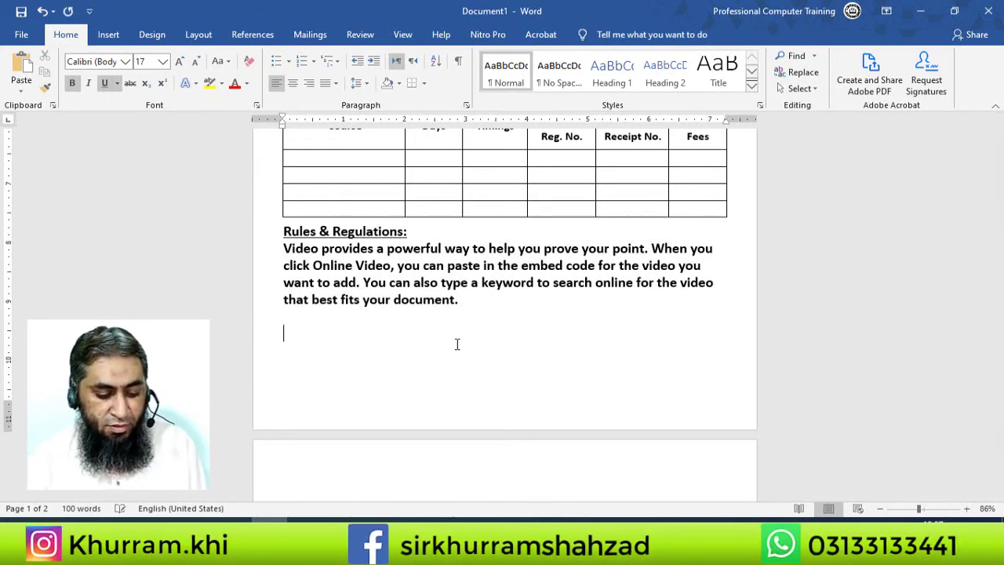
pyautogui.write('St')
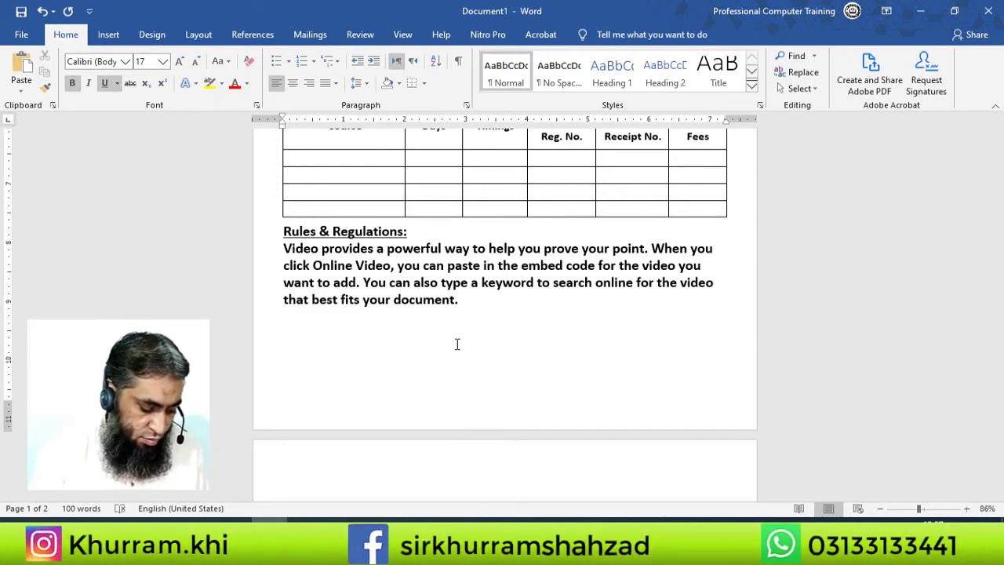
pyautogui.write('tuden')
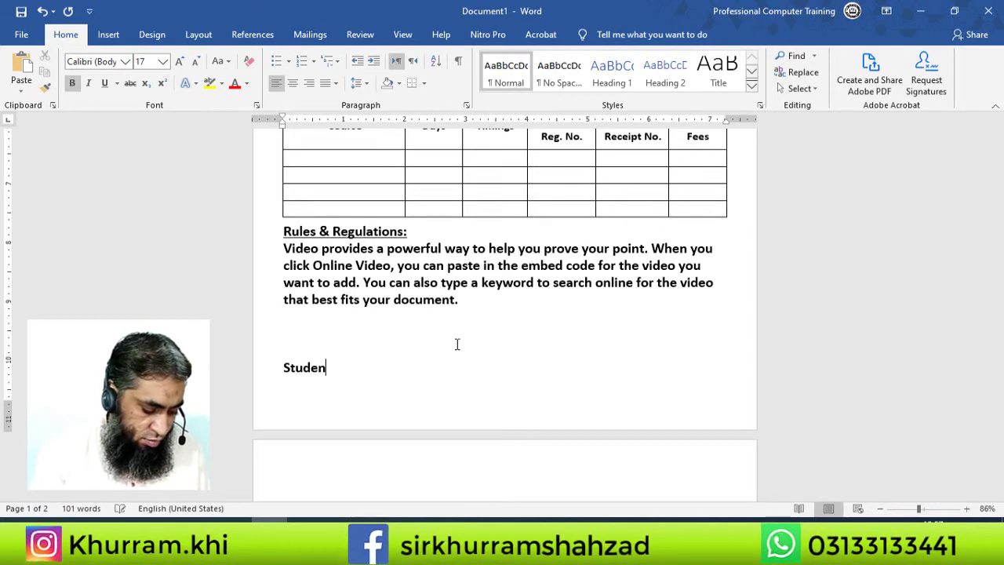
pyautogui.write('ts Sig')
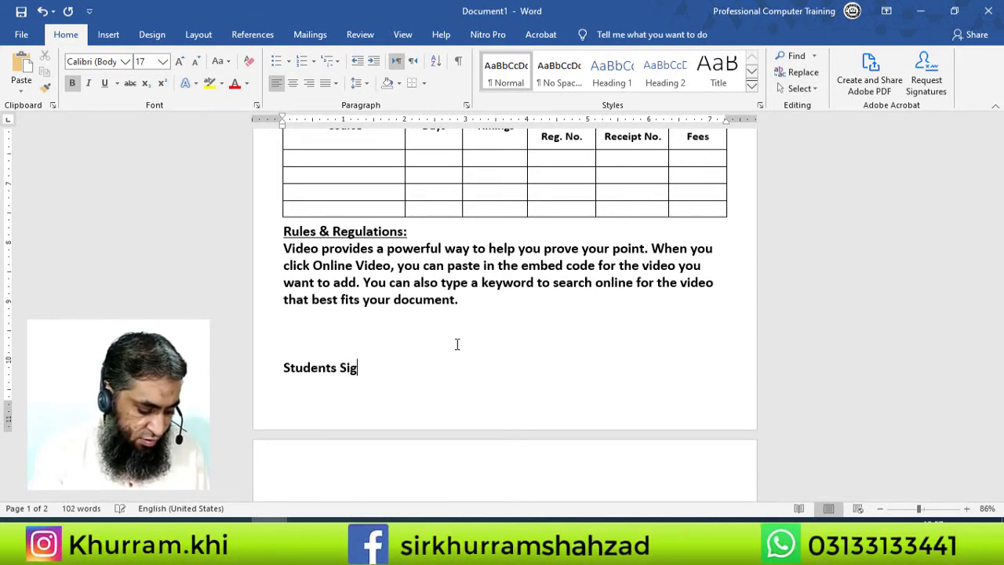
pyautogui.write('nature')
pyautogui.press('Up')
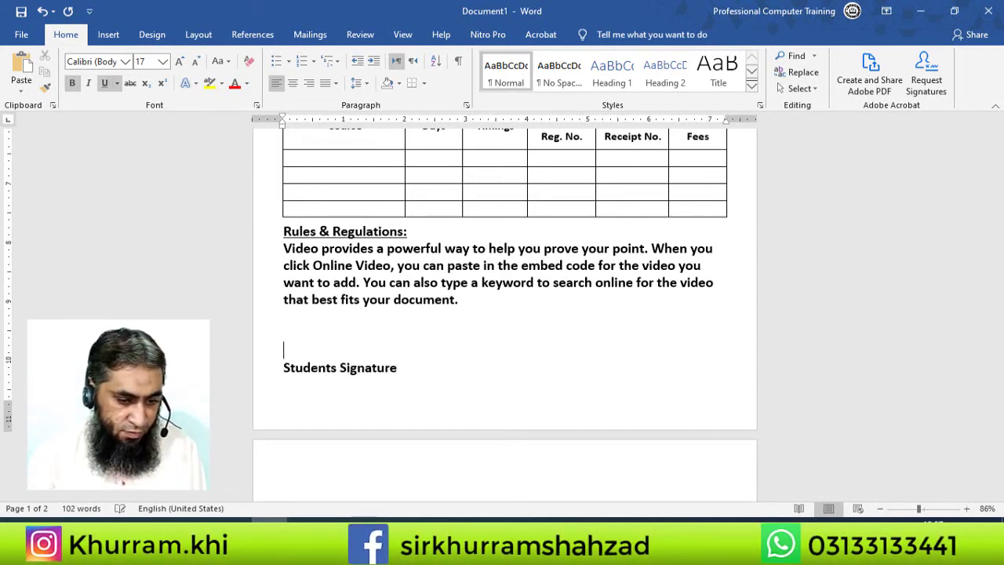
pyautogui.press('Delete')
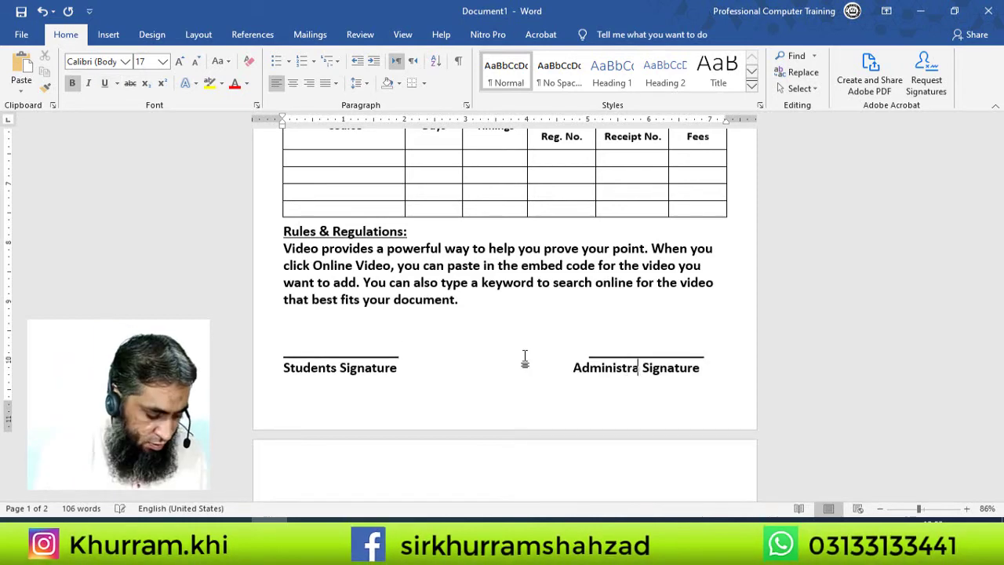
pyautogui.write('t')
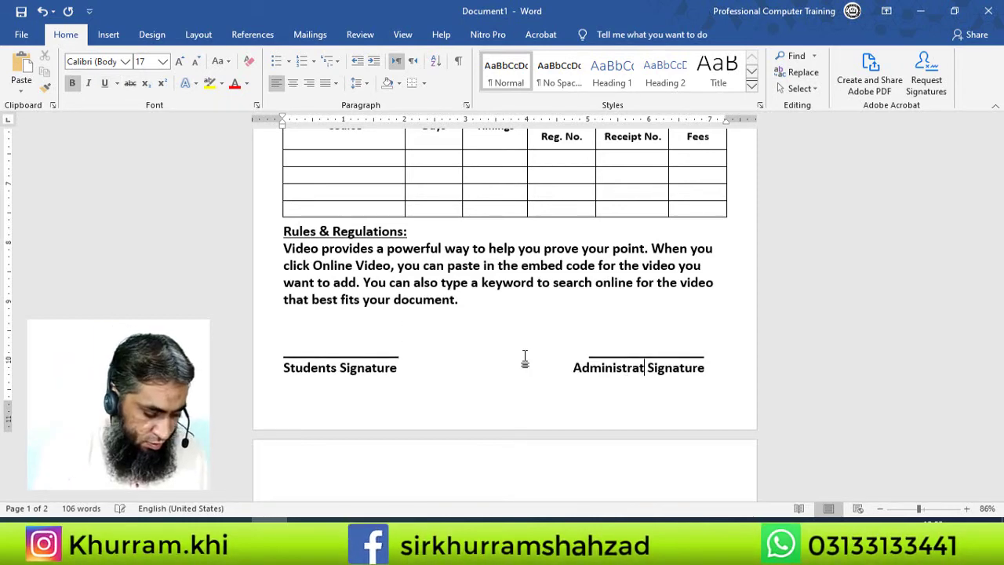
pyautogui.write('or')
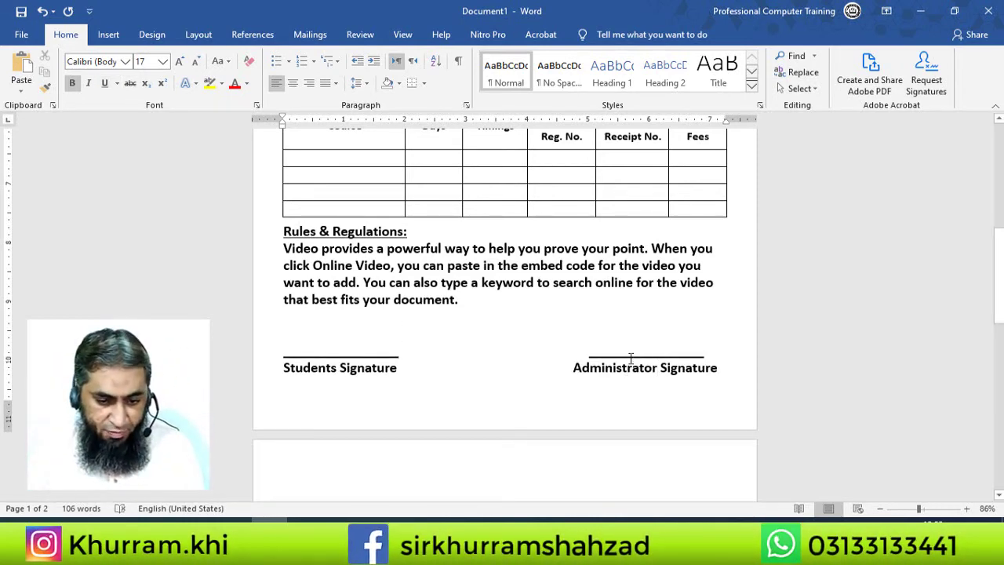
pyautogui.press('BackSpace')
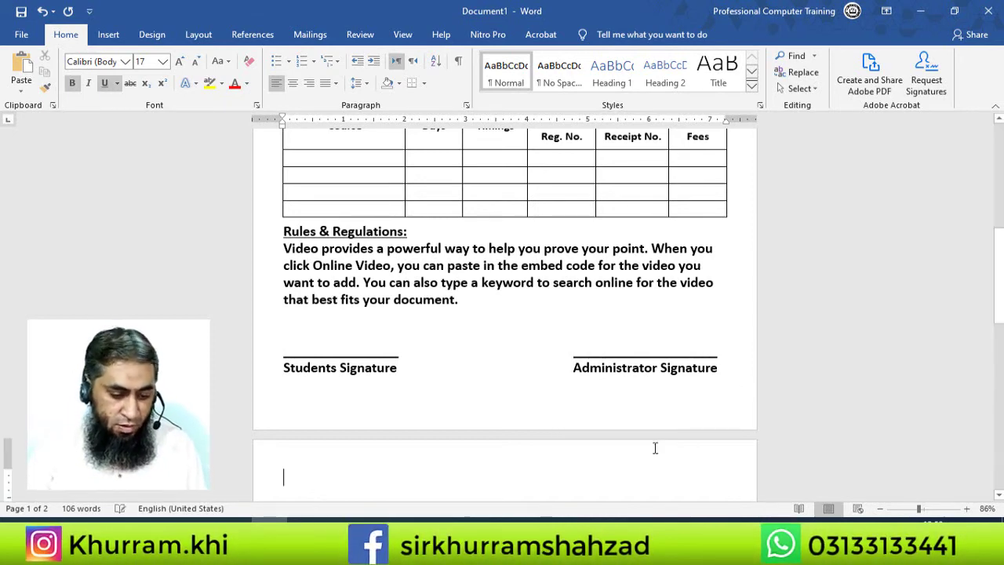
pyautogui.press('BackSpace')
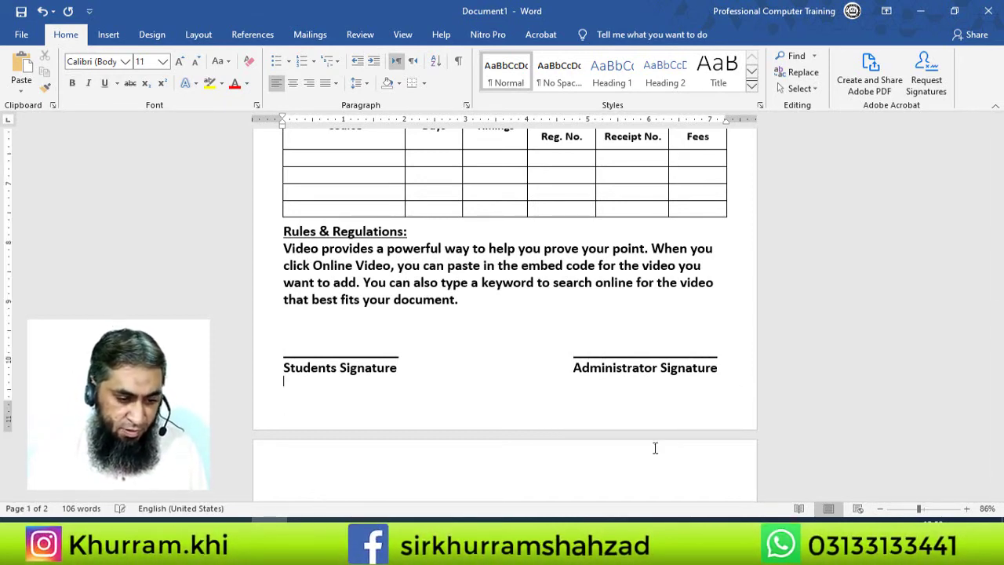
# Scroll through the form and zoom out to about 50% so the whole page is visible
pyautogui.scroll(2, 655, 448)
pyautogui.scroll(2, 655, 448)
pyautogui.scroll(6, 657, 447)
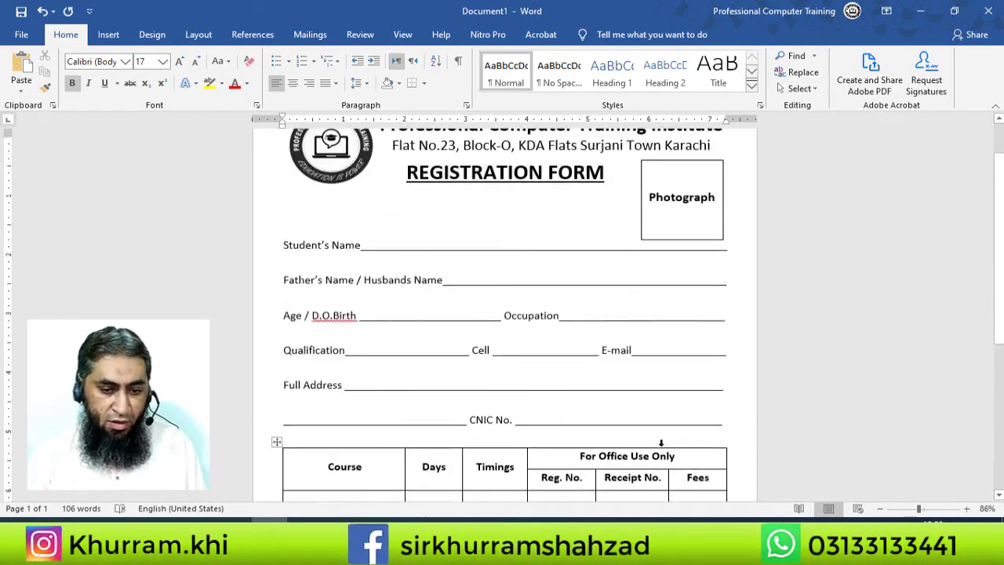
pyautogui.scroll(2, 660, 446)
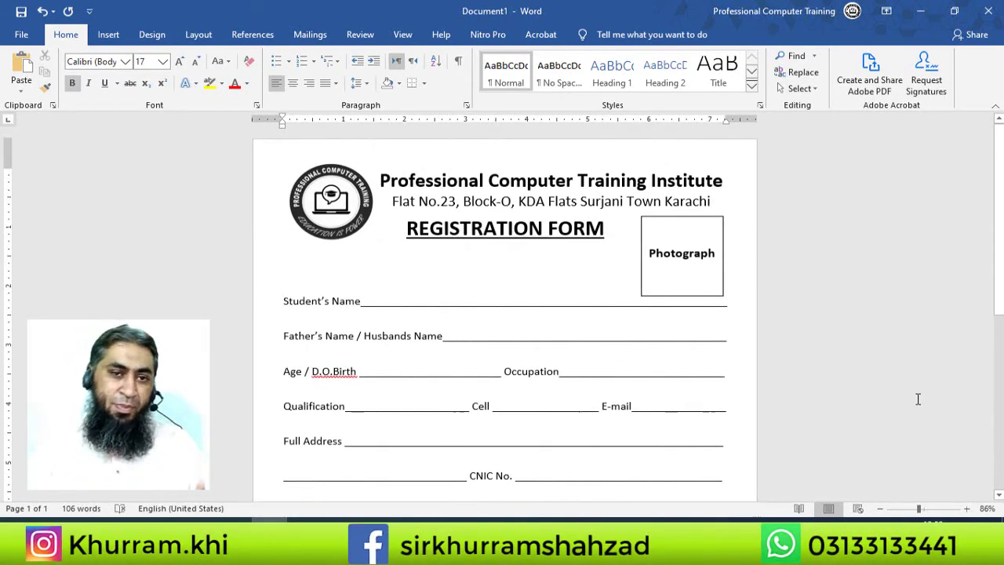
pyautogui.scroll(-3, 862, 431)
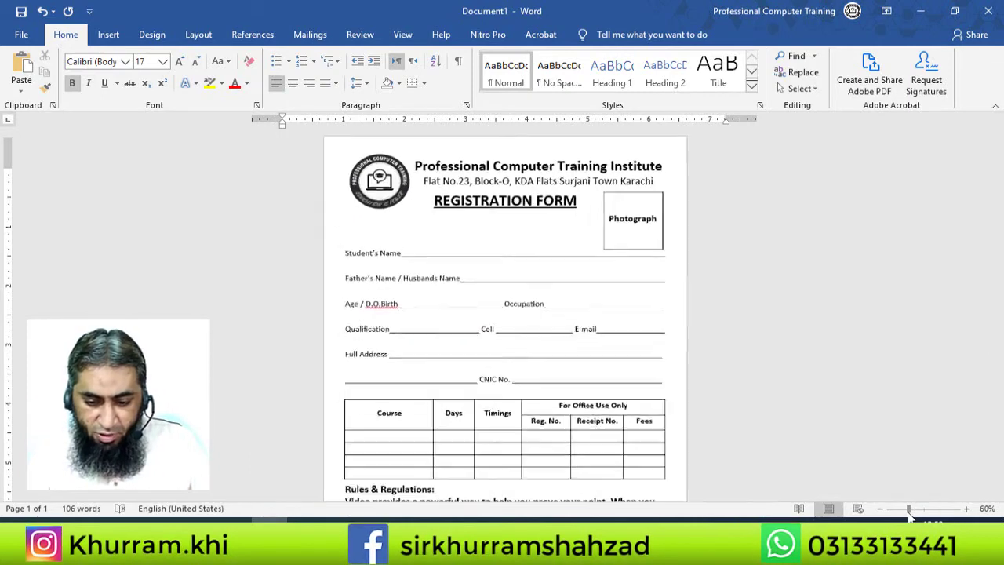
pyautogui.scroll(-2, 753, 443)
pyautogui.scroll(-1, 750, 434)
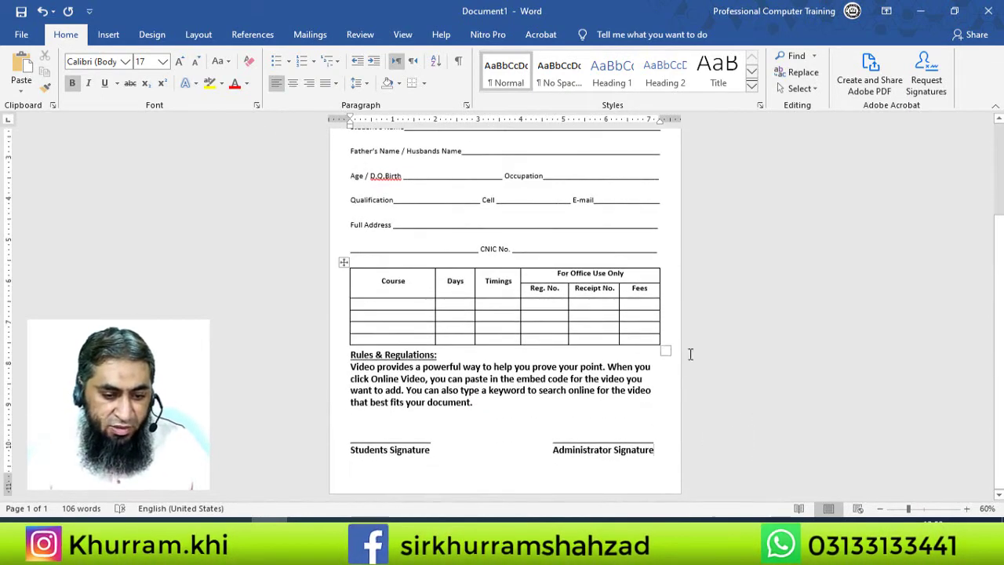
pyautogui.click(899, 508)
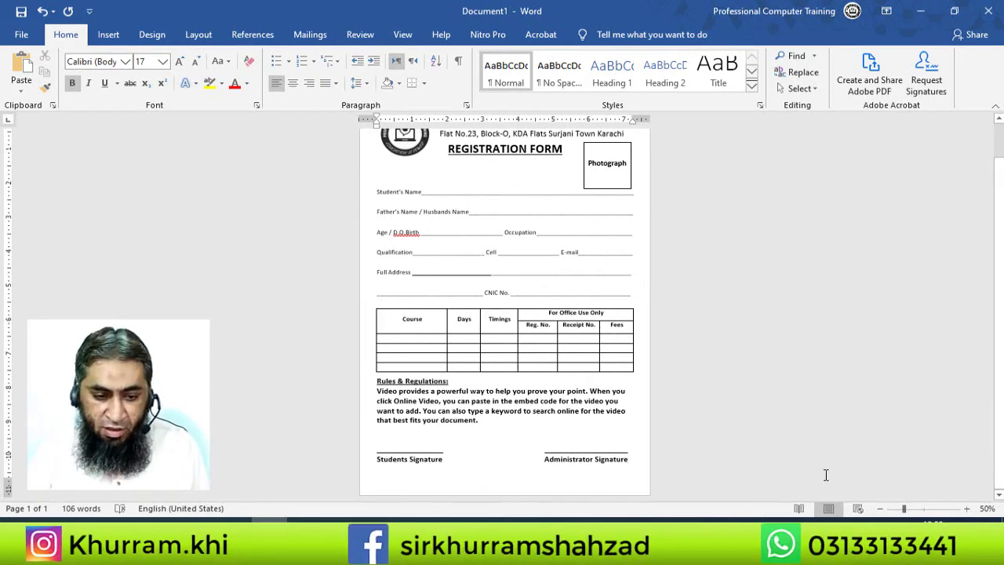
pyautogui.click(879, 509)
pyautogui.click(879, 508)
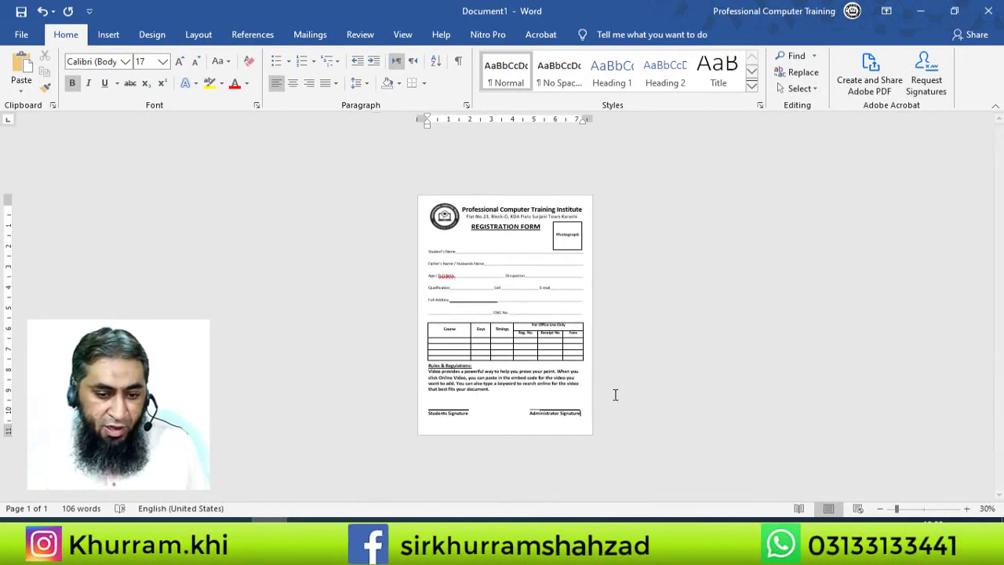
pyautogui.moveTo(897, 508); pyautogui.dragTo(904, 508)
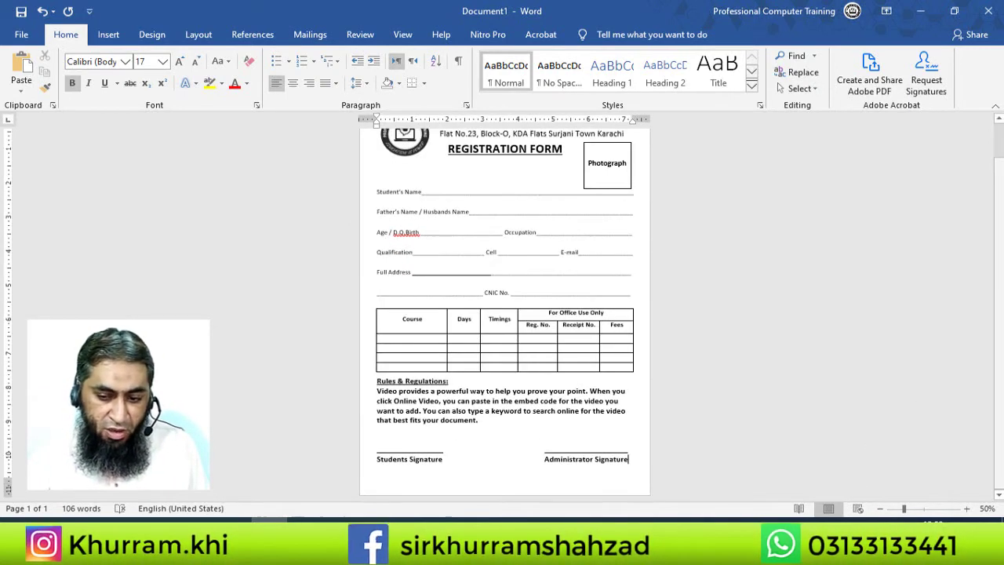